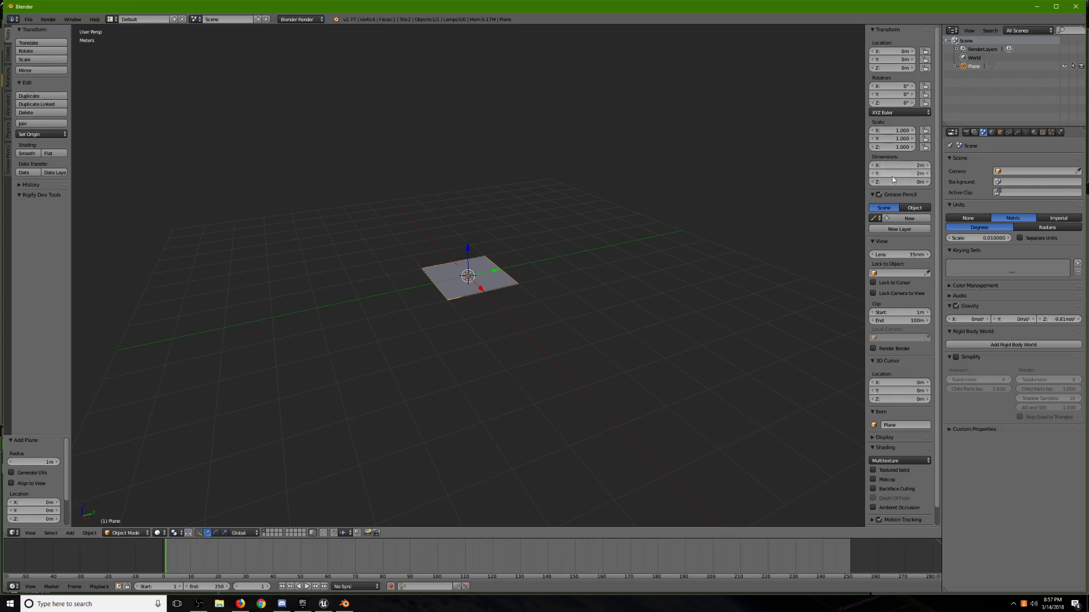
Rotate the plane 90 degrees about the global Y axis so that it stands upright.
scroll(464, 246, up, 3)
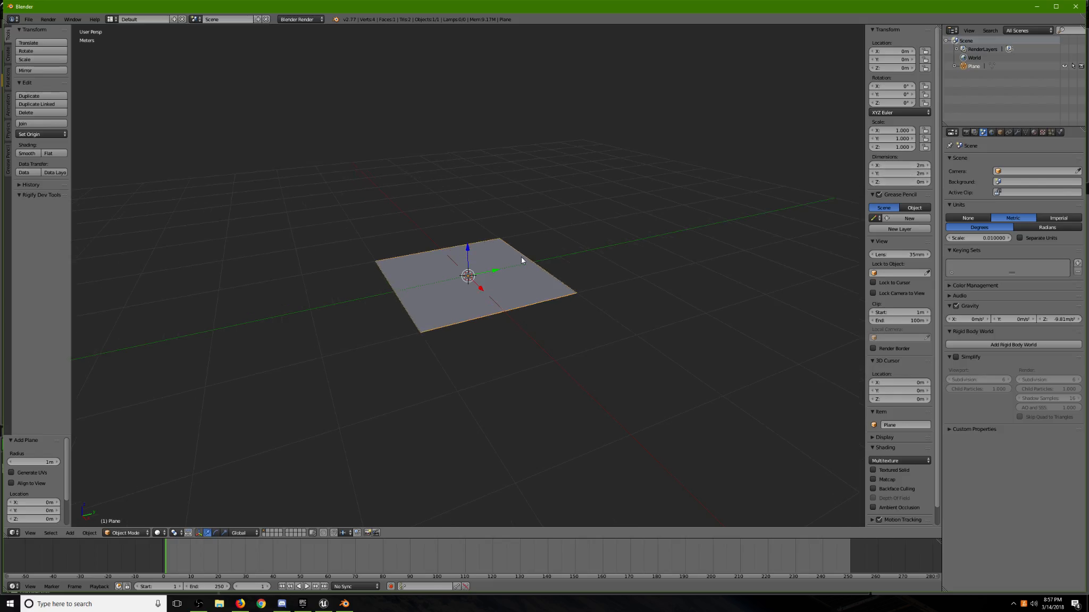
key(r)
key(y)
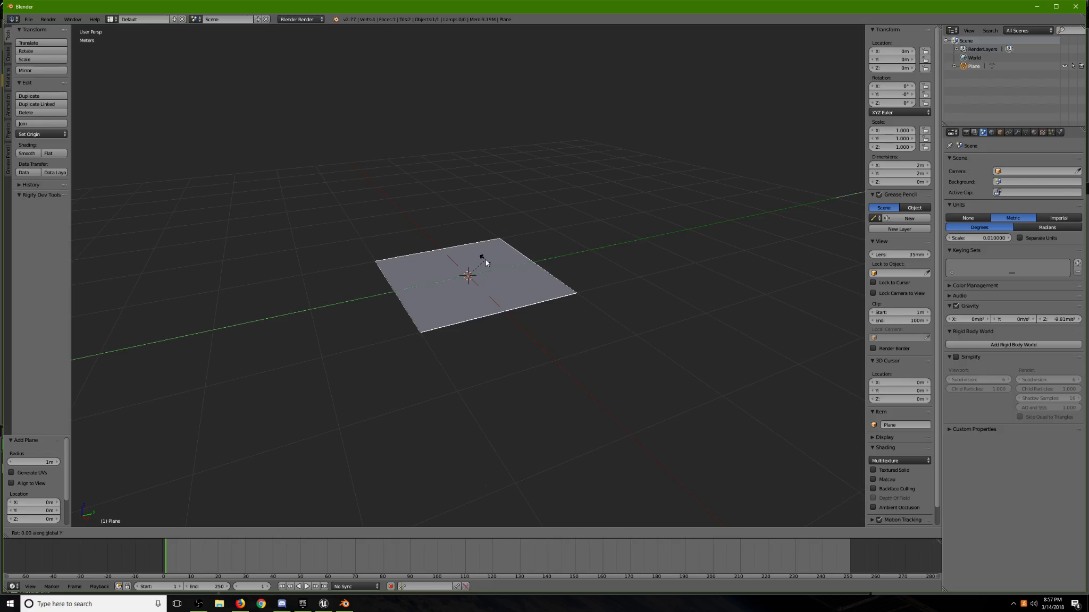
text(90)
key(Return)
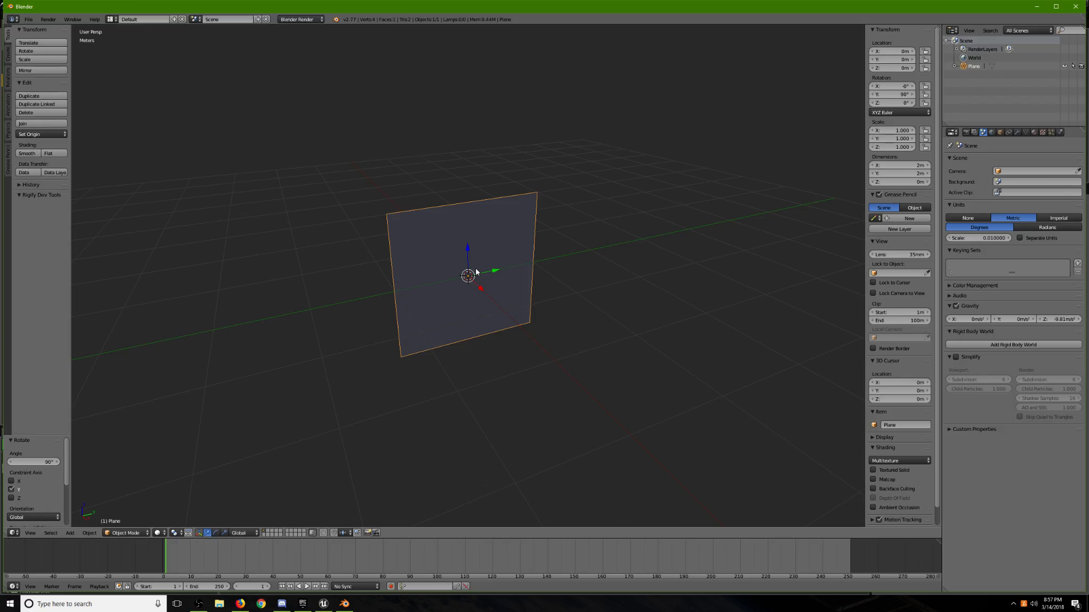
Move the upright plane -1 m along the global Z axis.
drag(468, 252, 469, 255)
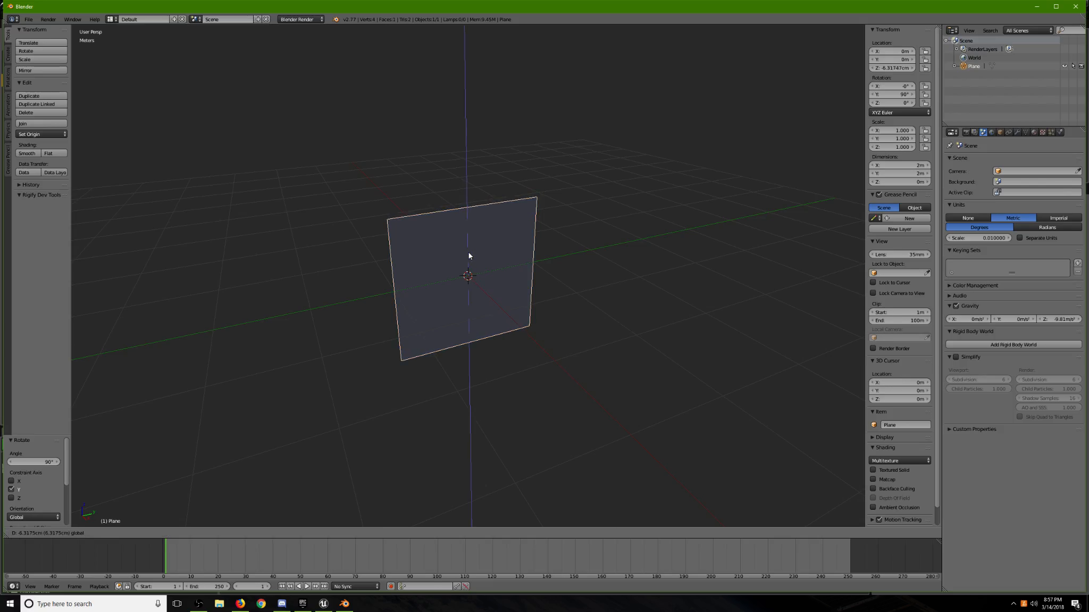
text(-1m)
key(Return)
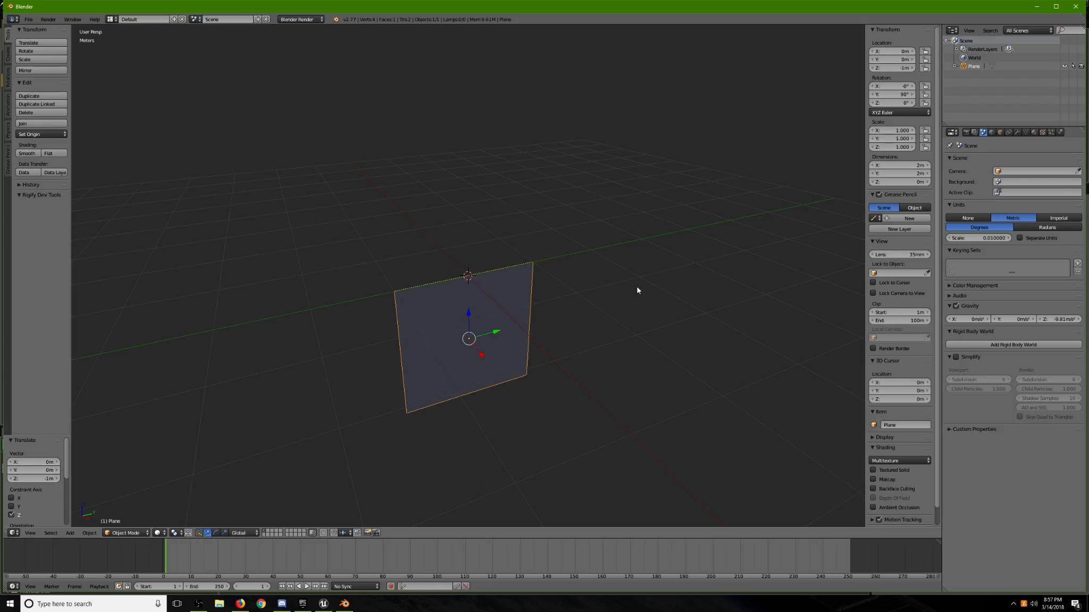
Subdivide the plane's mesh three times in Edit Mode and return to Object Mode.
middle_drag(637, 286, 661, 276)
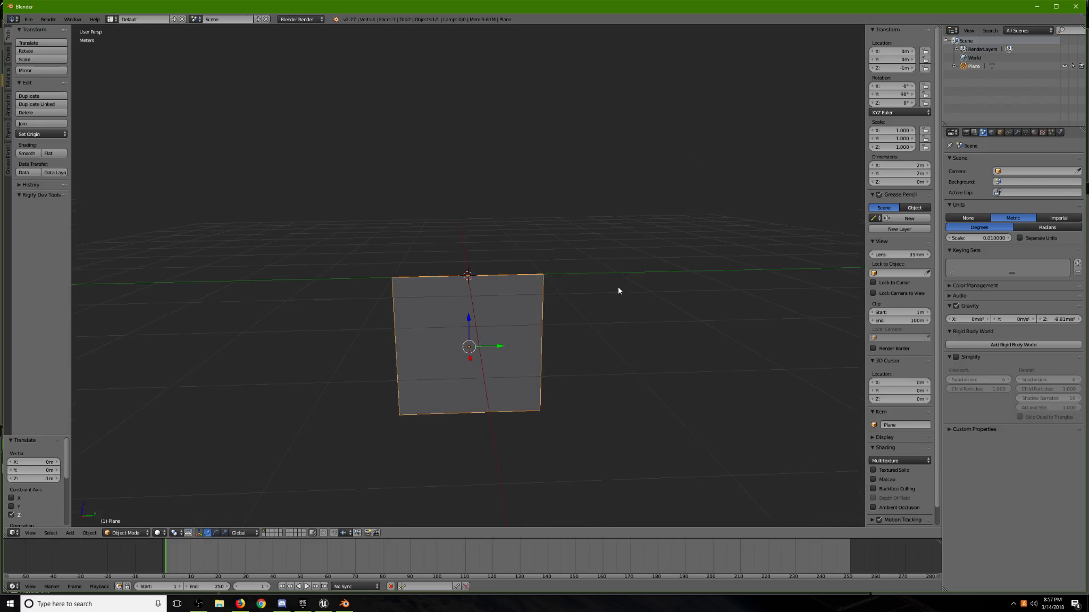
key(Tab)
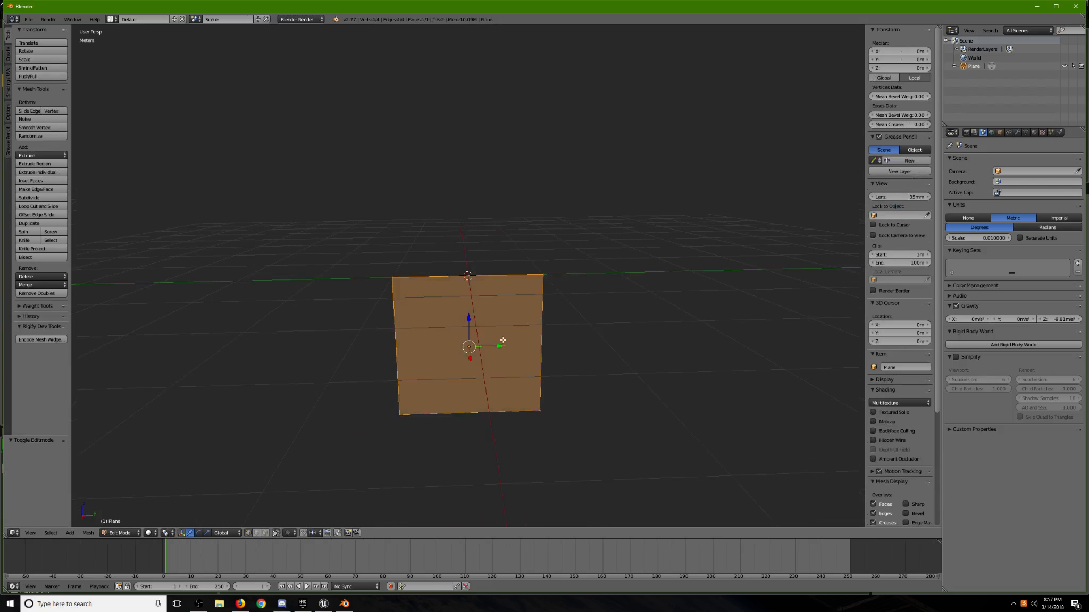
key(w)
click(684, 327)
key(w)
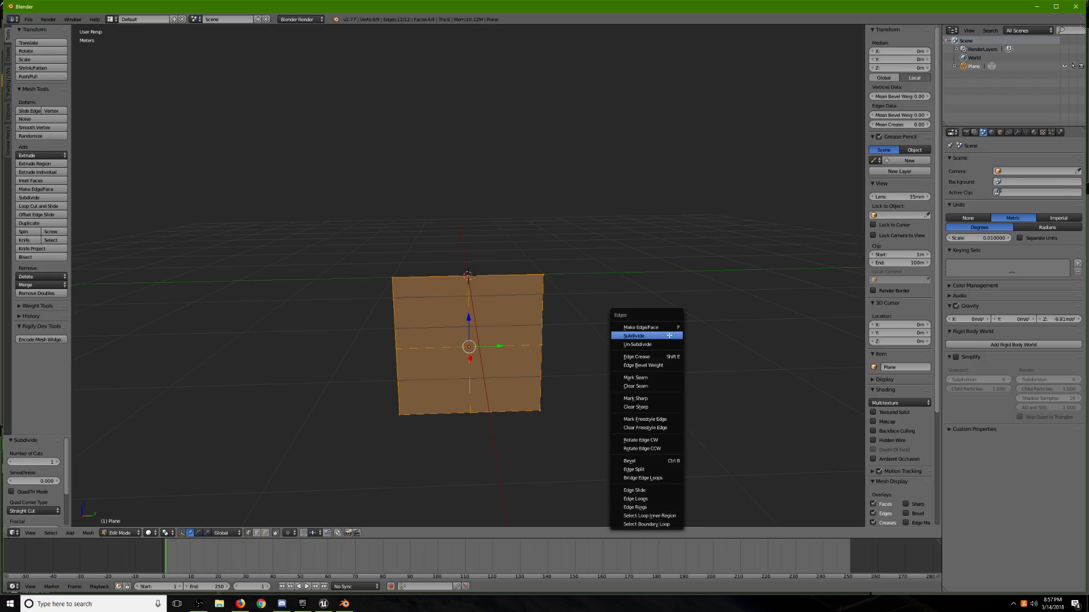
click(669, 333)
key(w)
click(669, 334)
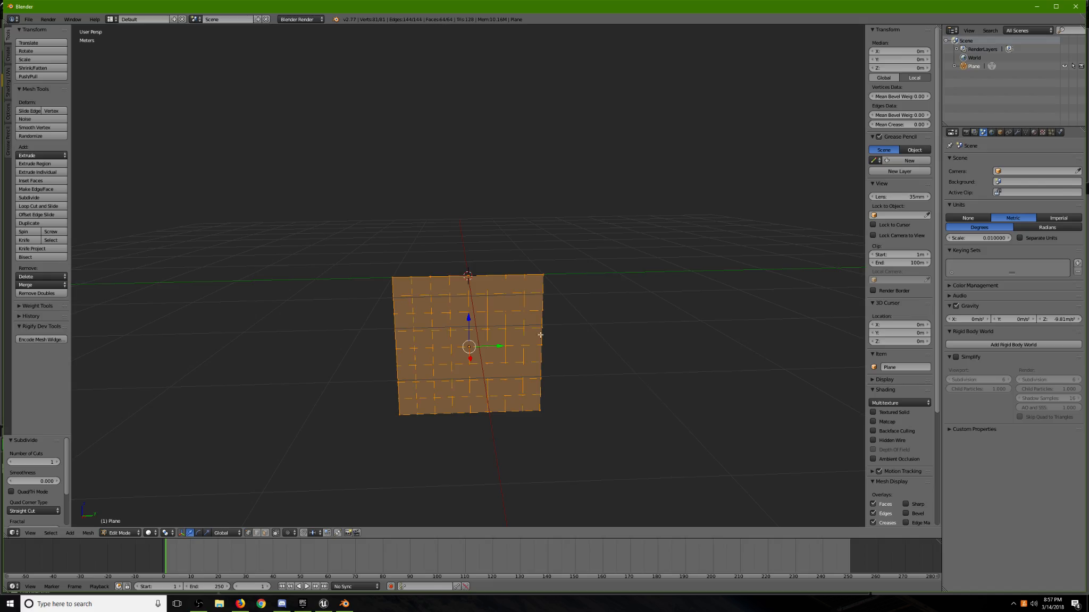
middle_drag(669, 334, 581, 325)
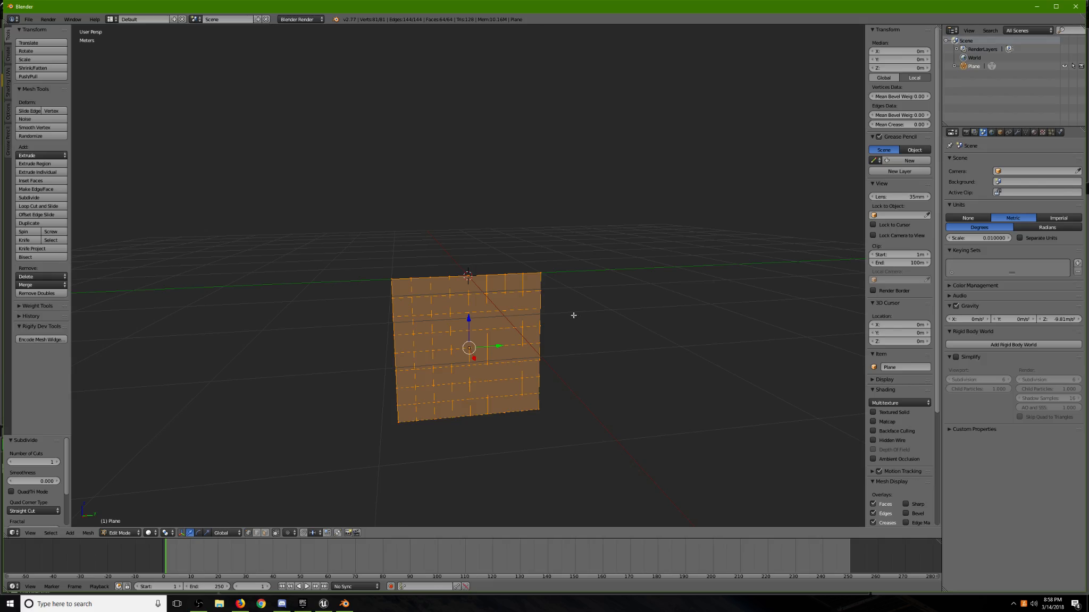
mouse_move(646, 333)
middle_down()
mouse_move(603, 338)
mouse_move(643, 332)
middle_up()
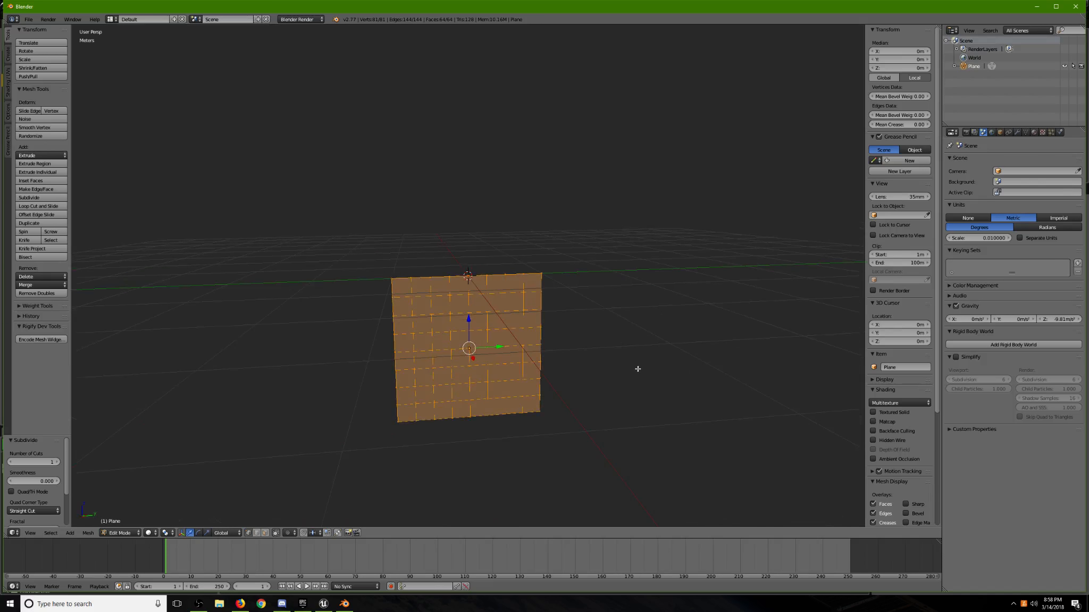
middle_drag(638, 369, 623, 351)
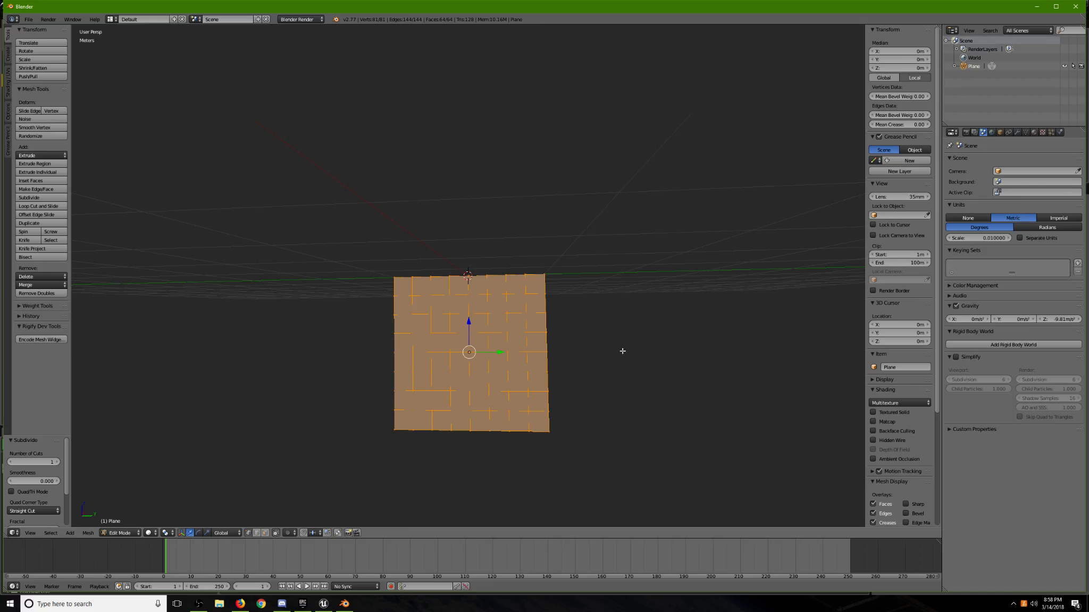
key(Tab)
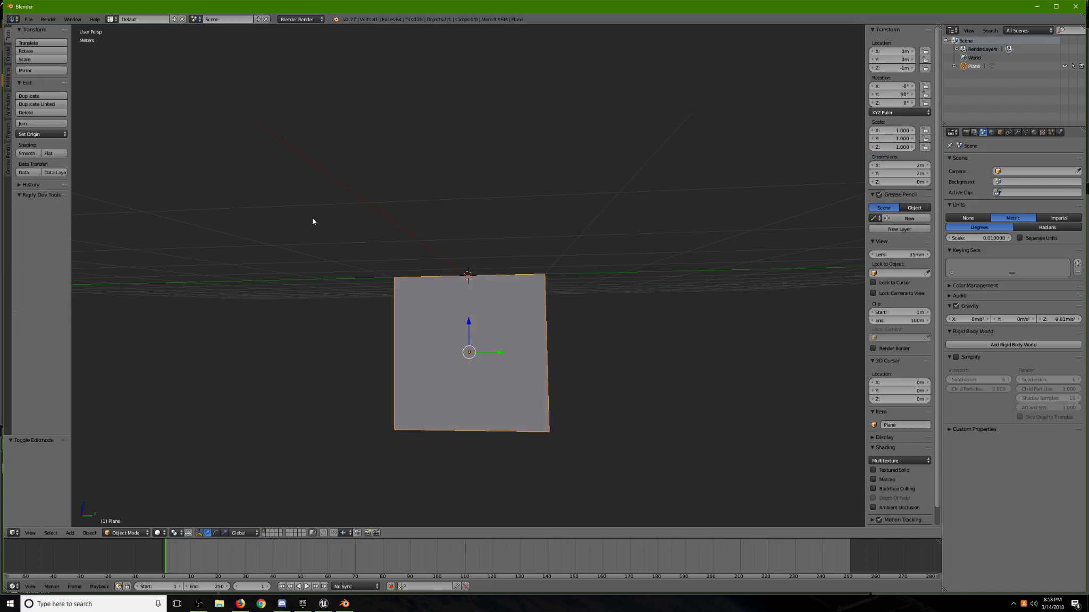
Export the subdivided plane to the Desktop as an FBX file named Flag, using the default export options.
click(28, 19)
mouse_move(95, 181)
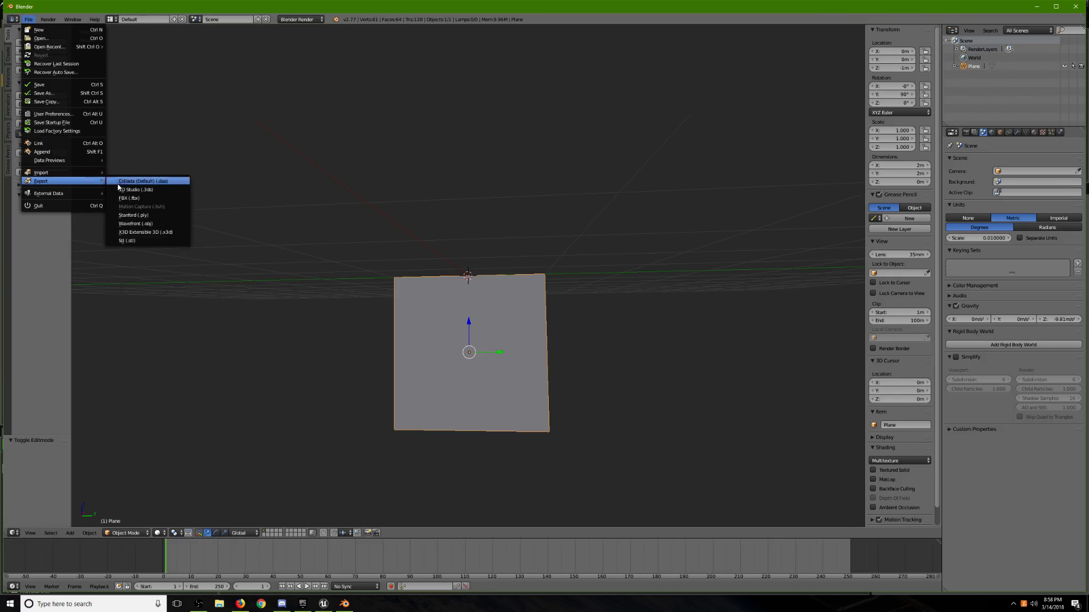
click(125, 198)
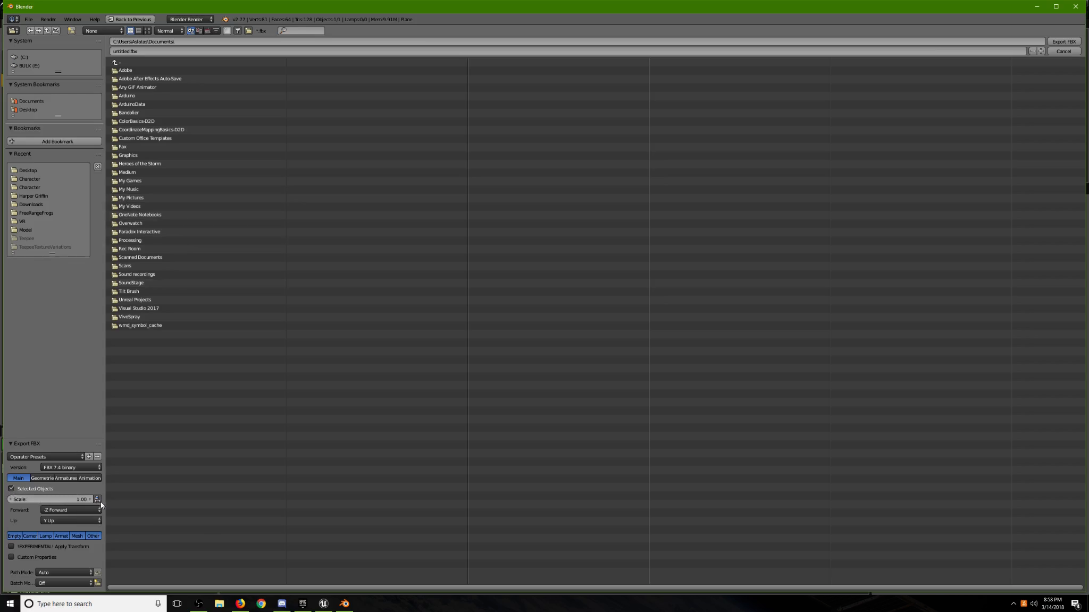
click(43, 478)
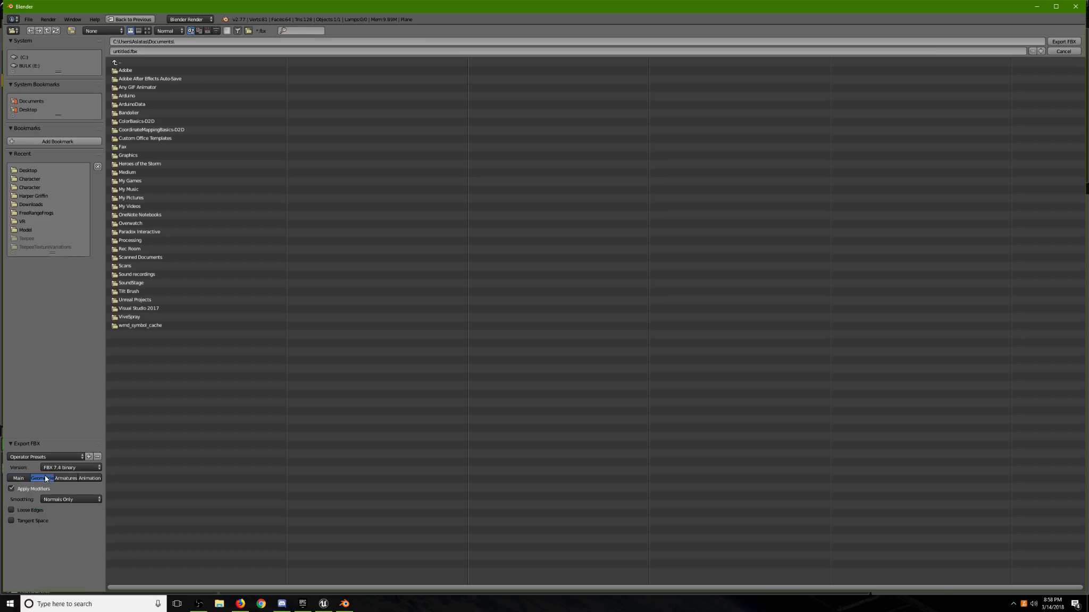
click(15, 479)
click(122, 50)
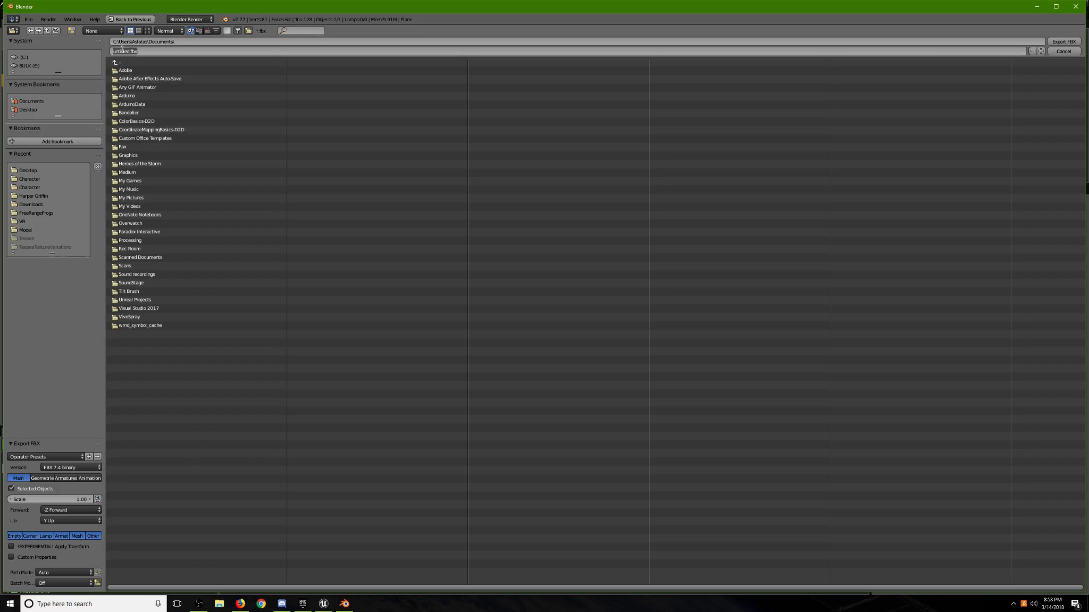
key(BackSpace)
text(Flag)
key(Return)
click(27, 109)
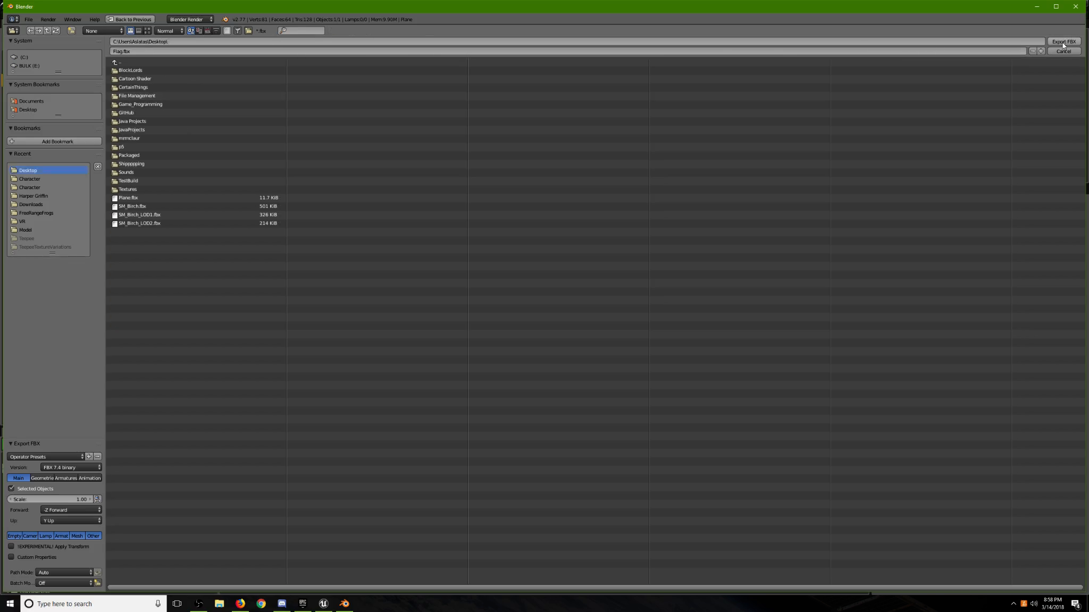
click(1063, 42)
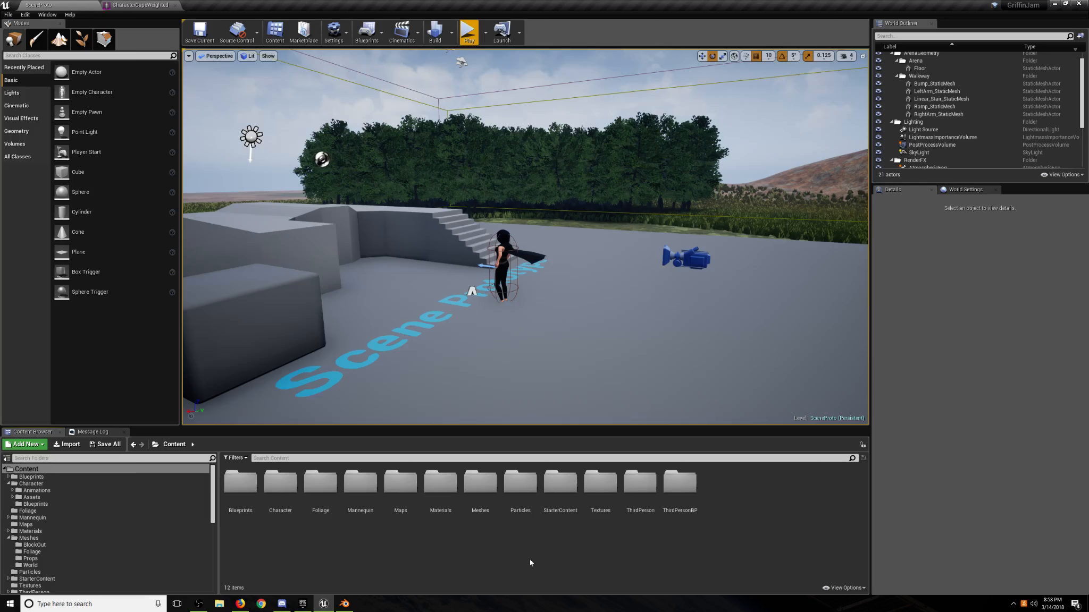
In Unreal Editor, import the Flag file from the Desktop into the Content folder as a skeletal mesh with the skeleton set to None.
click(67, 445)
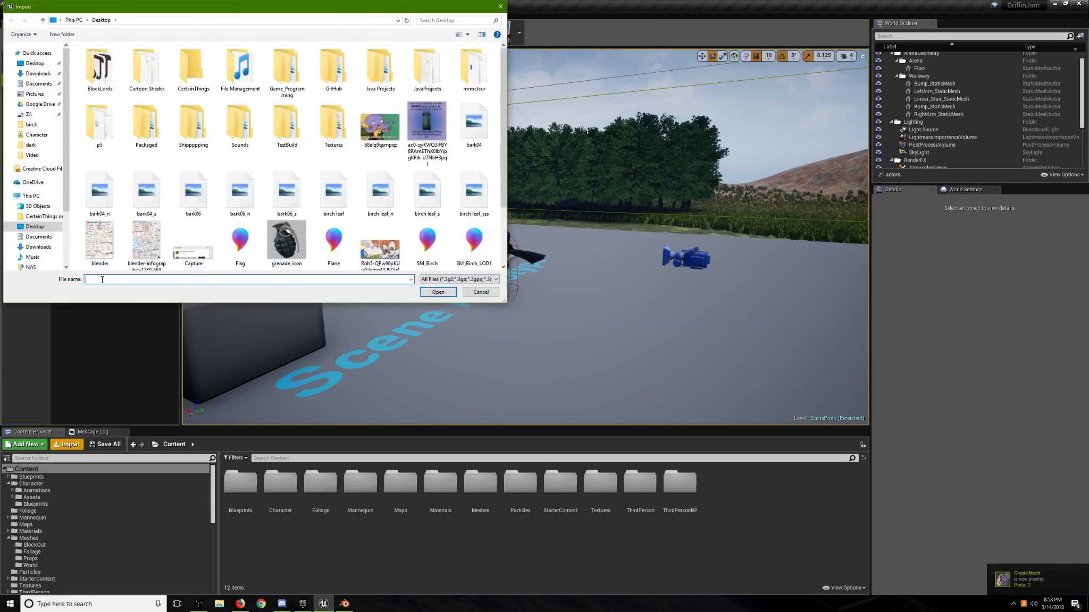
double_click(240, 242)
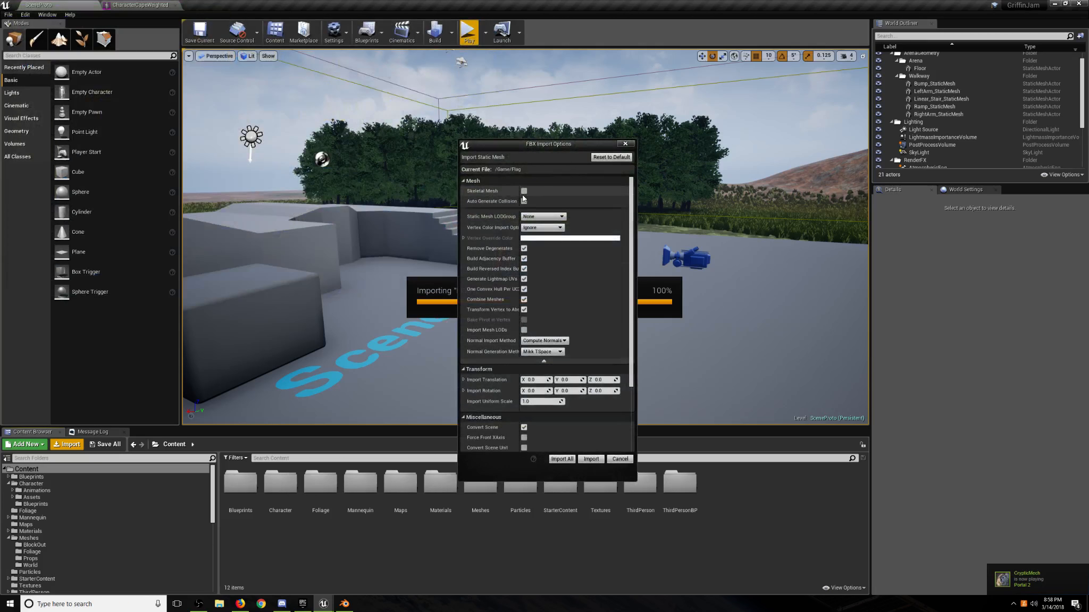
click(524, 191)
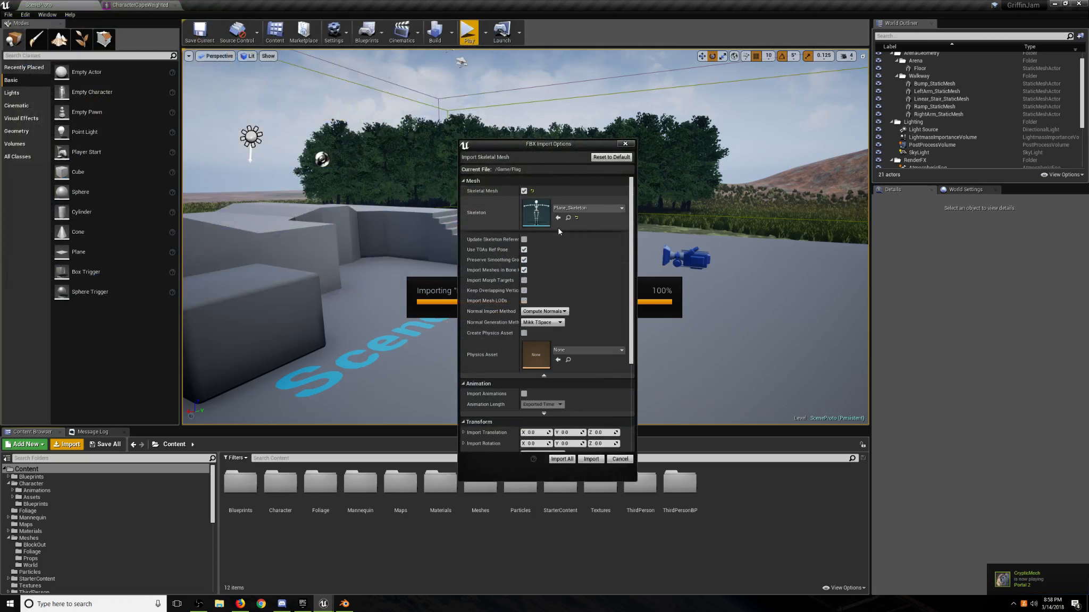
click(579, 207)
click(578, 251)
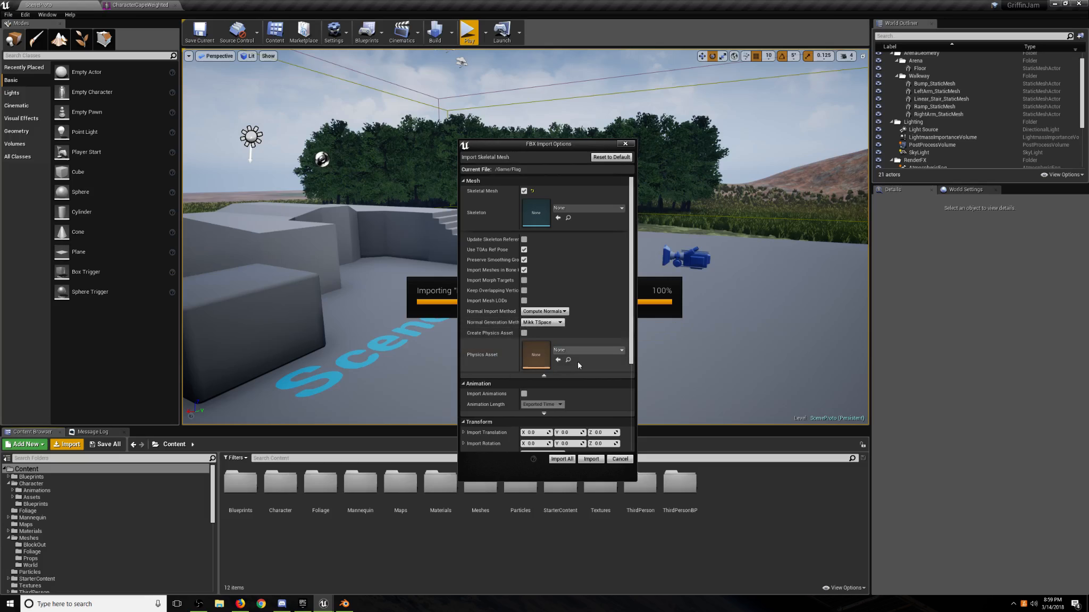
scroll(490, 348, down, 4)
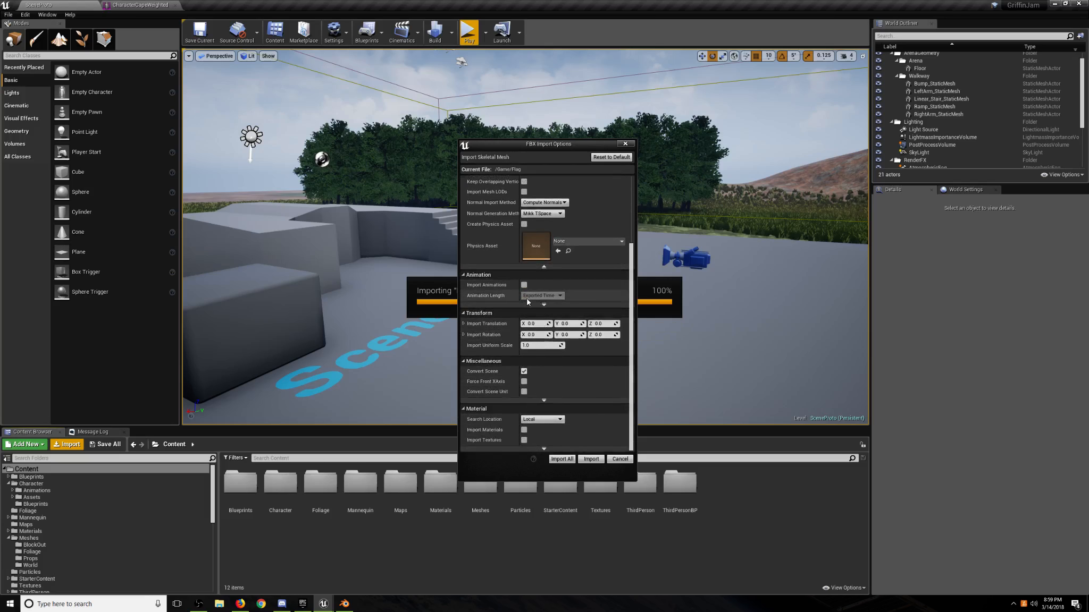
click(562, 460)
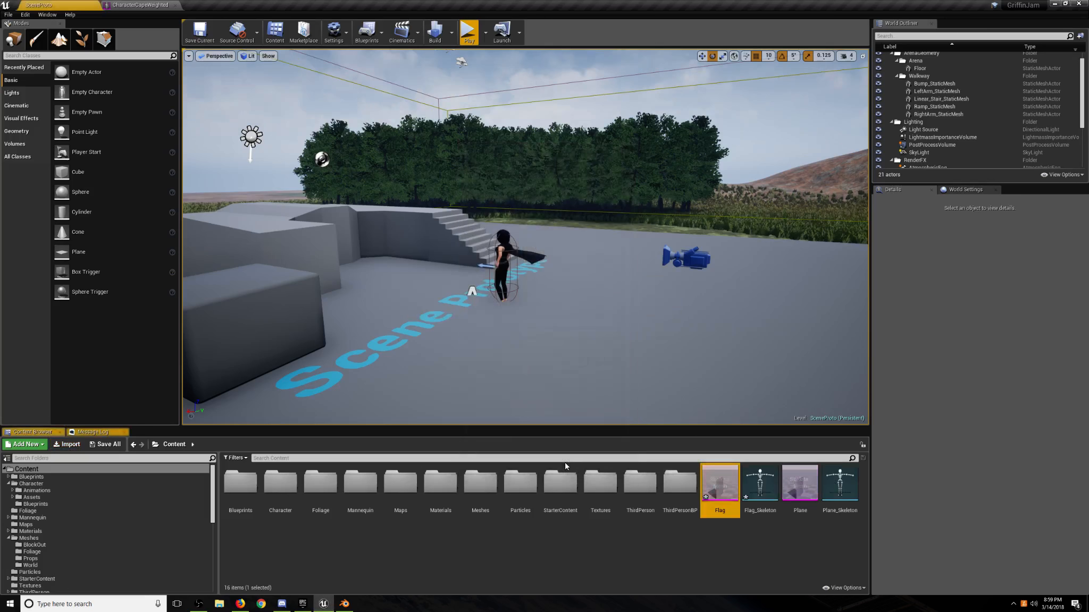
click(625, 555)
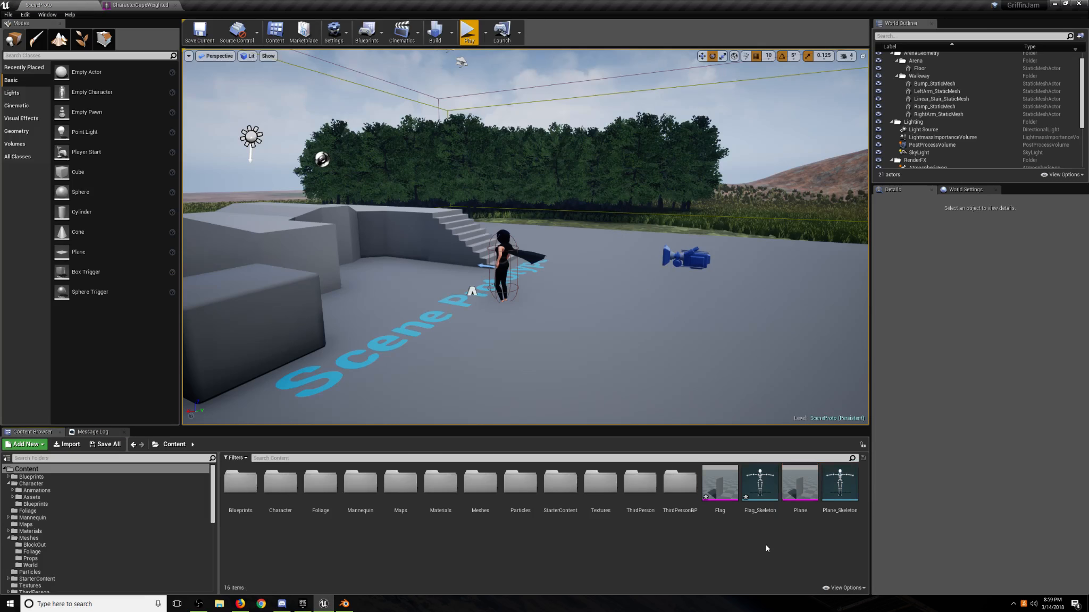
Open the Flag skeletal mesh, assign the M_Cape material to its material slot and save the asset.
double_click(720, 484)
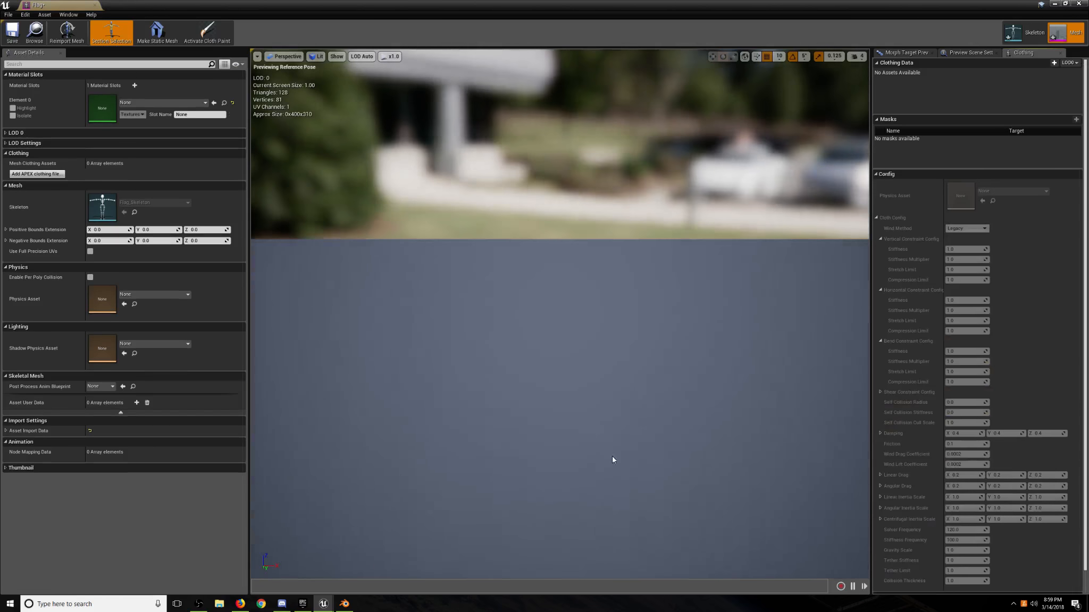
scroll(542, 380, up, 3)
mouse_move(526, 365)
right_down()
mouse_move(654, 367)
mouse_move(728, 386)
mouse_move(717, 358)
mouse_move(479, 378)
mouse_move(547, 367)
mouse_move(505, 367)
right_up()
click(141, 103)
text(cape)
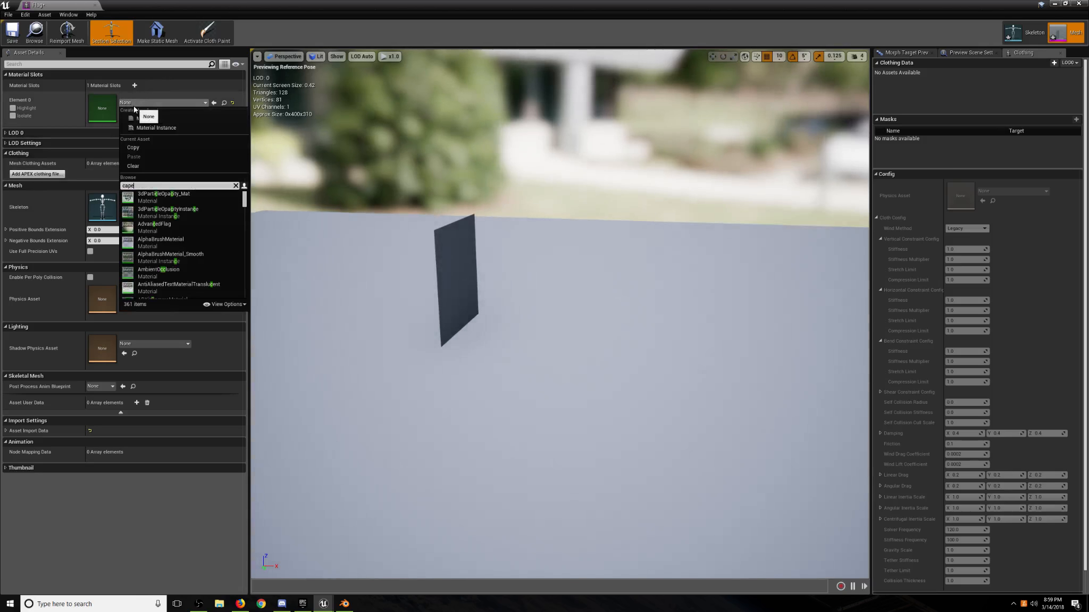
scroll(169, 241, down, 5)
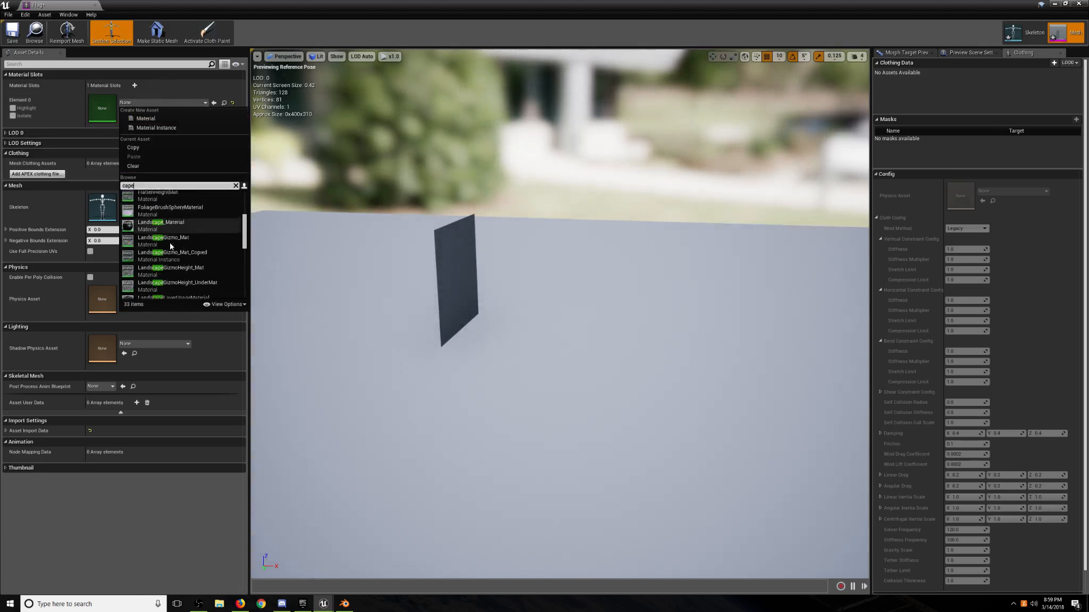
scroll(169, 241, down, 1)
click(154, 266)
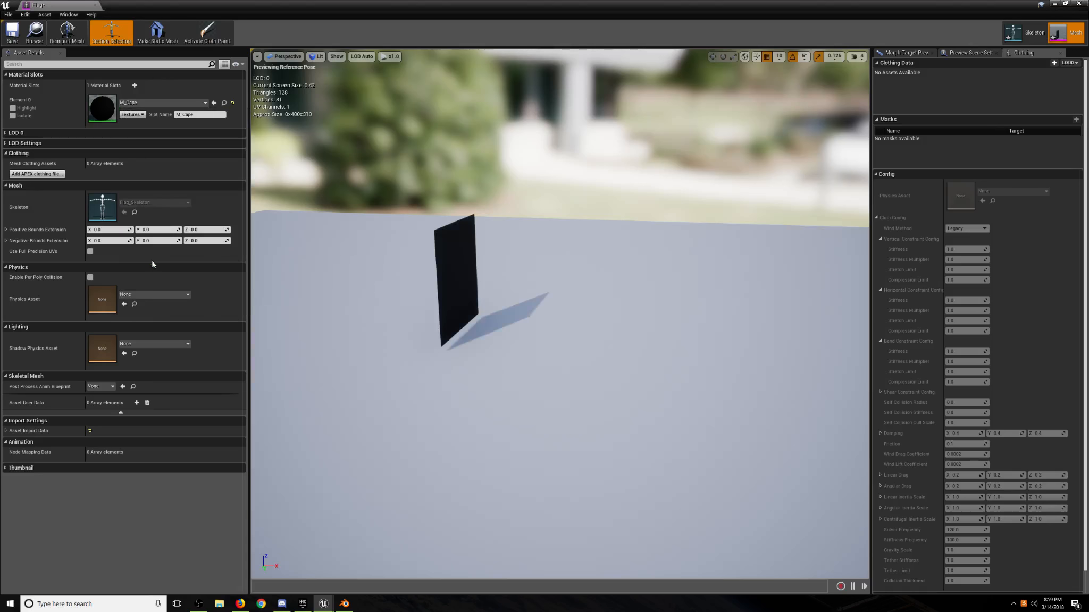
alt+drag(558, 319, 364, 303)
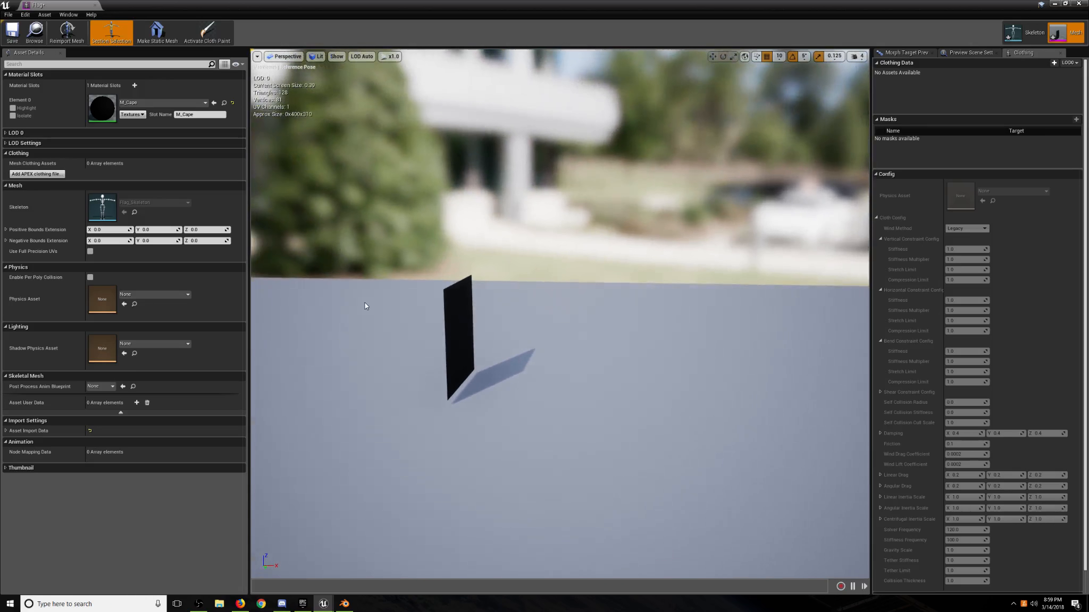
key(ctrl+s)
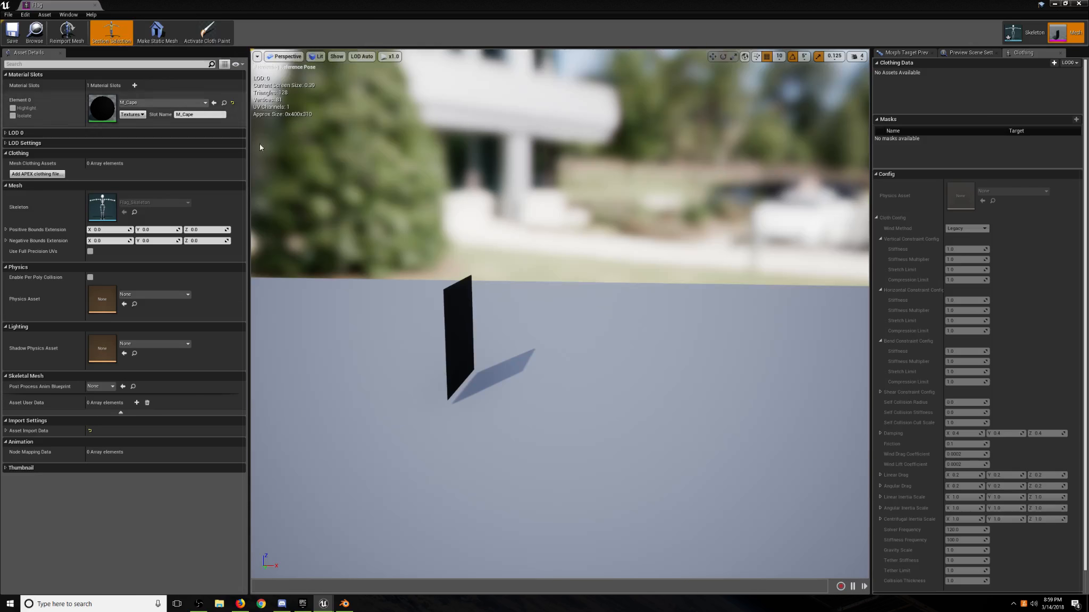
Examine the flag mesh, and compare it with the character's pants, cape and hood sections in the CharacterCapeWeighted mesh.
click(458, 321)
right_drag(557, 328, 468, 343)
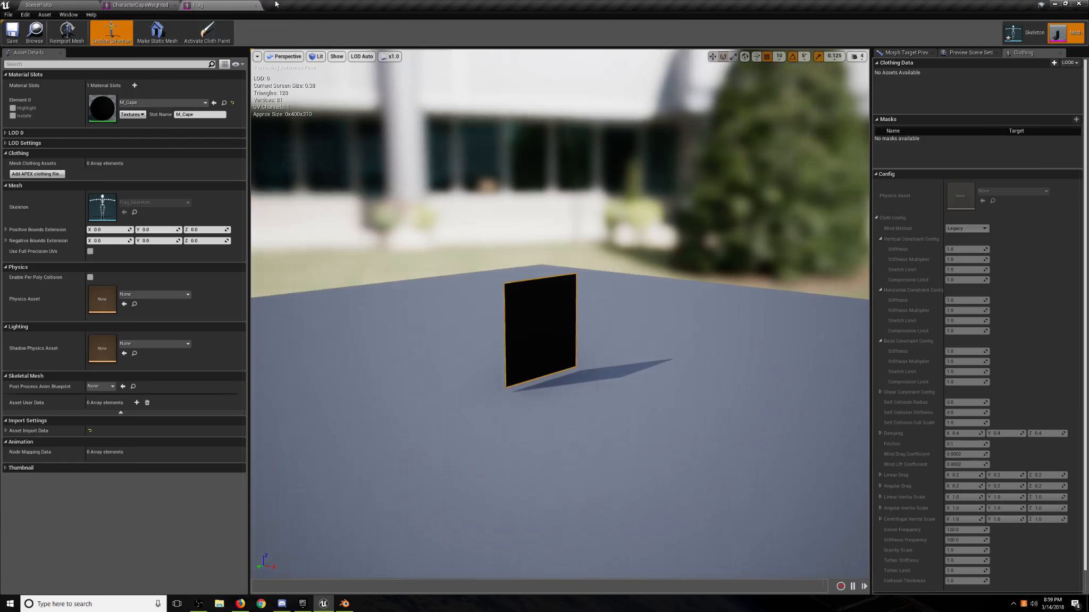
click(132, 4)
right_drag(391, 218, 292, 227)
click(426, 235)
right_drag(425, 235, 675, 209)
click(494, 319)
click(443, 340)
right_drag(442, 340, 443, 372)
click(497, 128)
right_drag(497, 128, 569, 130)
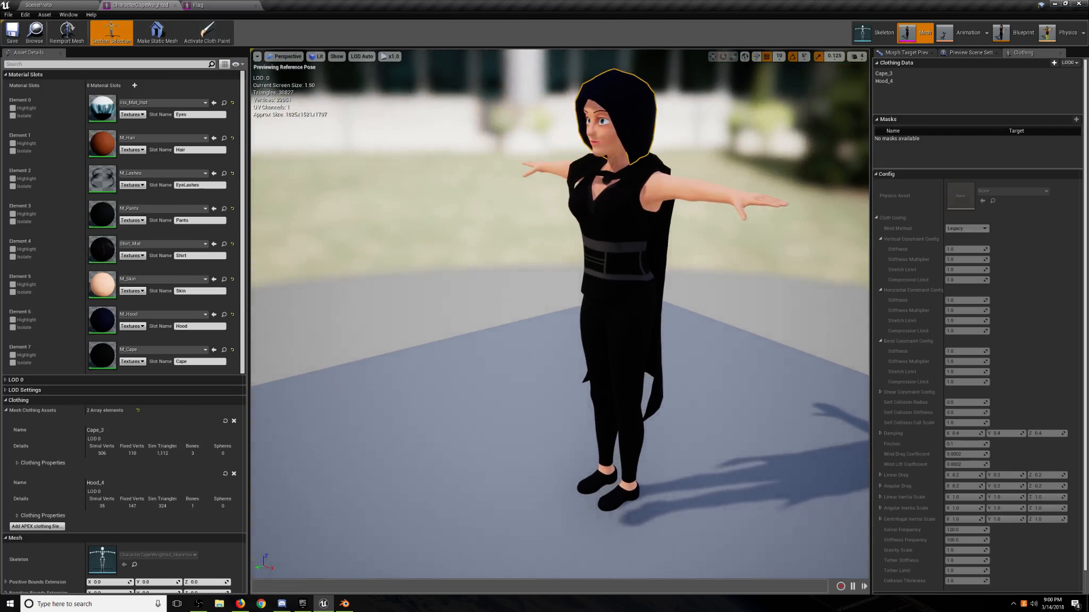
right_drag(485, 230, 511, 239)
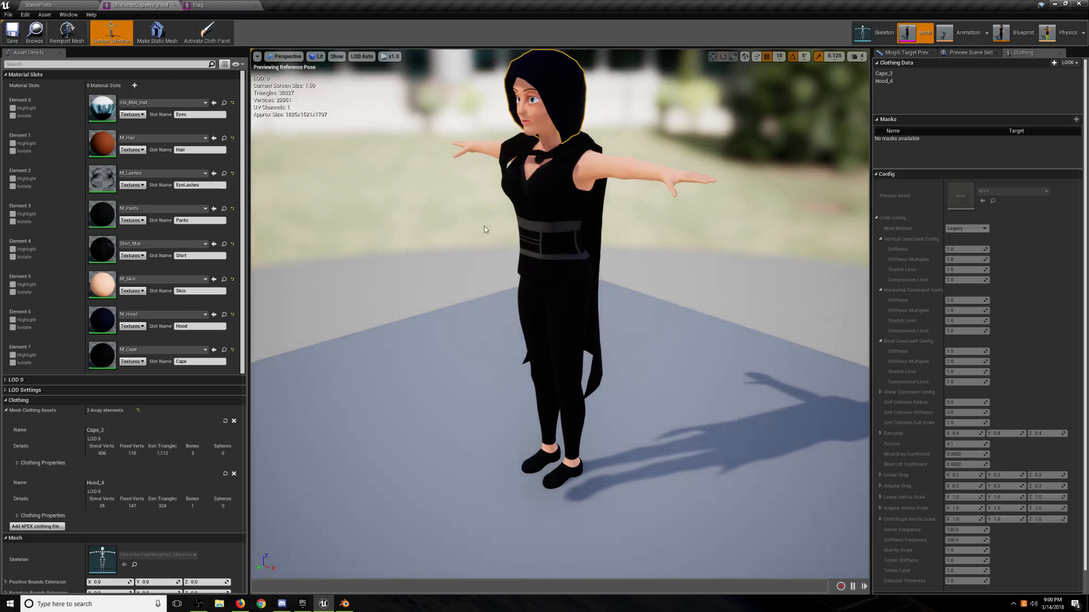
Return to the Flag skeletal mesh and make sure its Clothing settings are displayed.
click(206, 5)
mouse_move(425, 239)
right_down()
mouse_move(444, 239)
mouse_move(423, 240)
right_up()
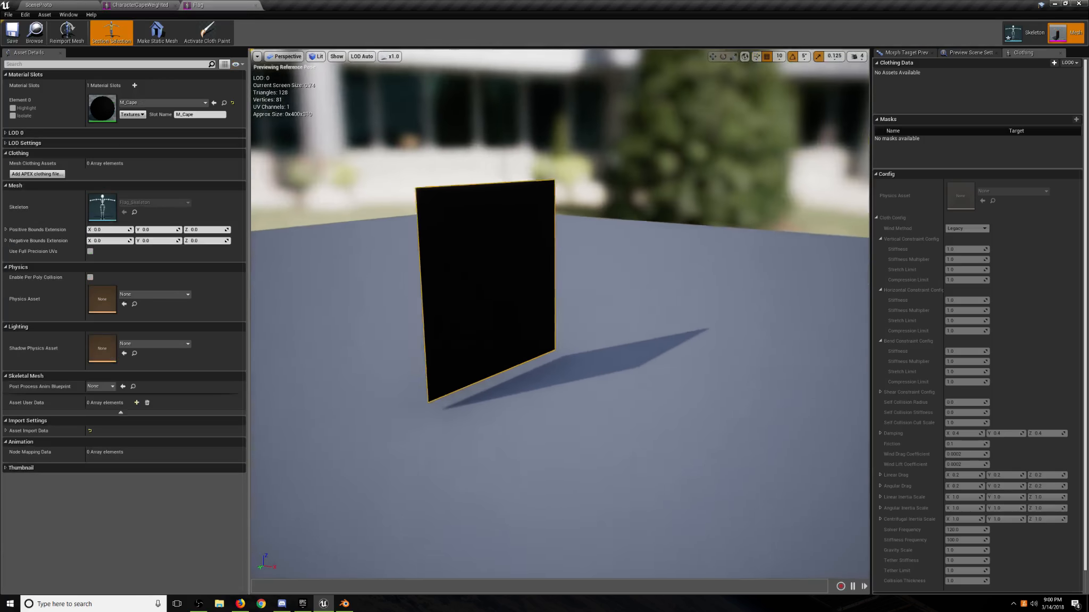
key(a)
right_drag(508, 221, 516, 219)
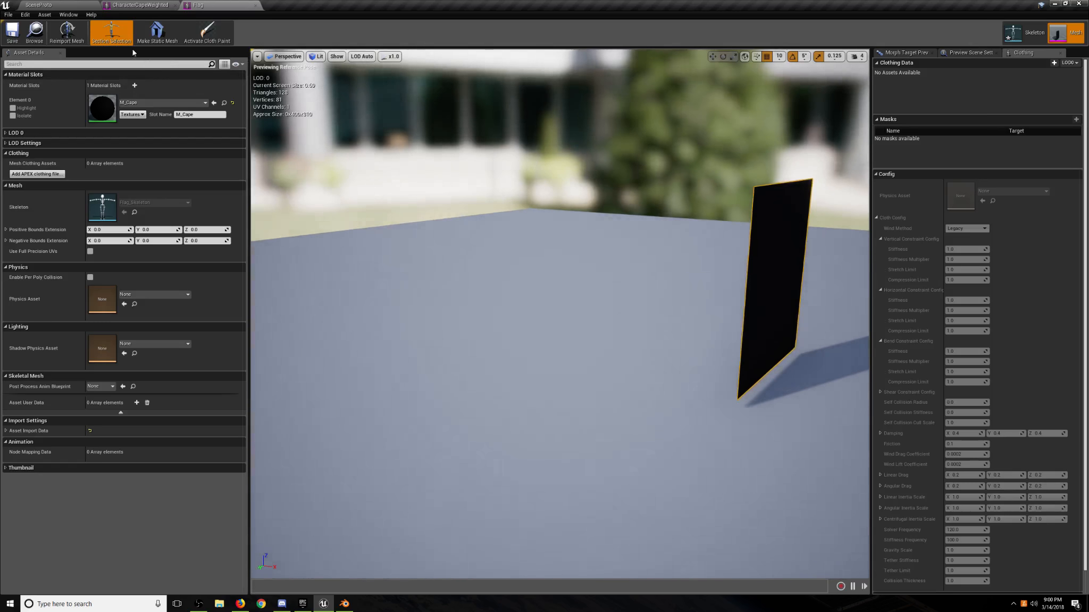
click(74, 15)
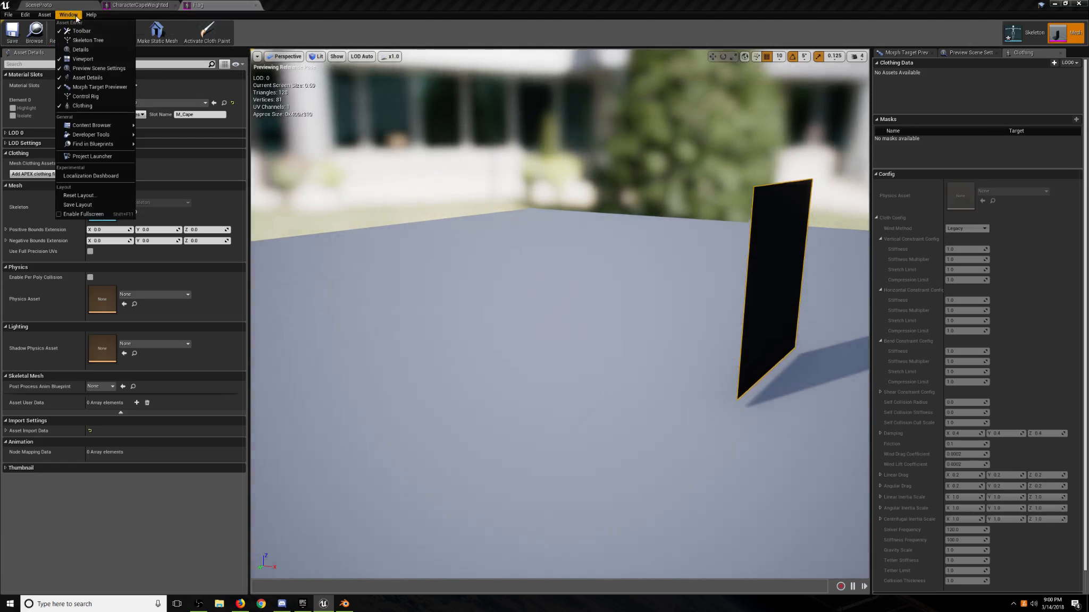
mouse_move(31, 17)
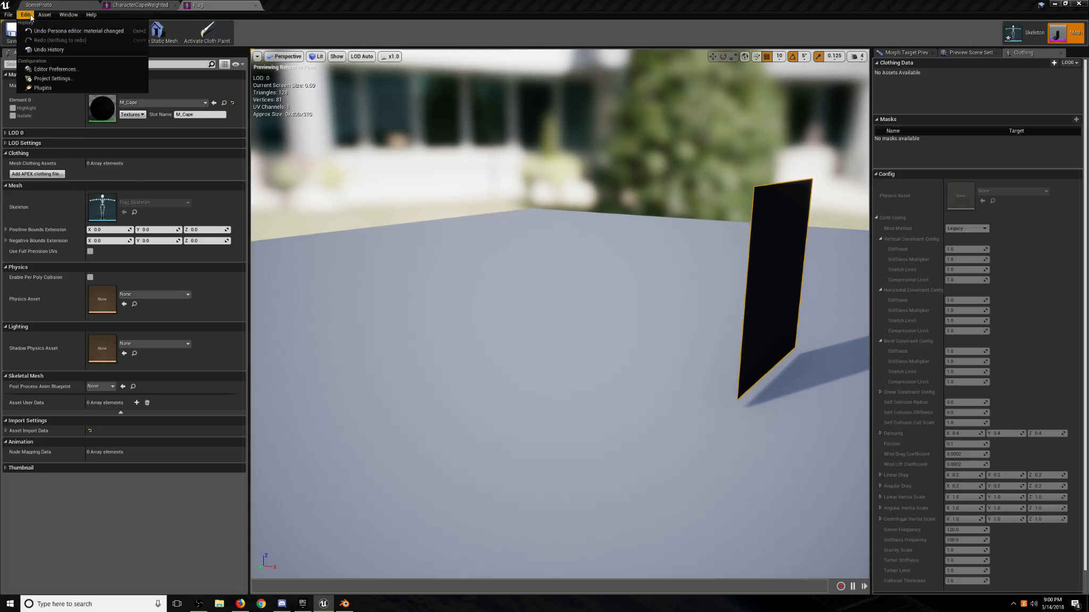
mouse_move(76, 18)
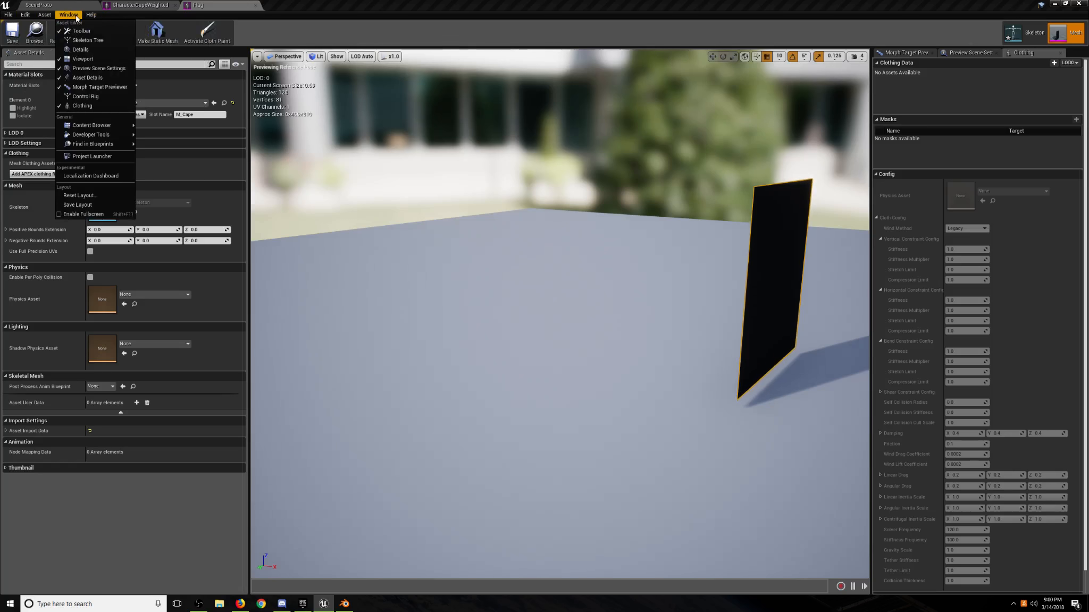
click(80, 106)
drag(1023, 52, 842, 154)
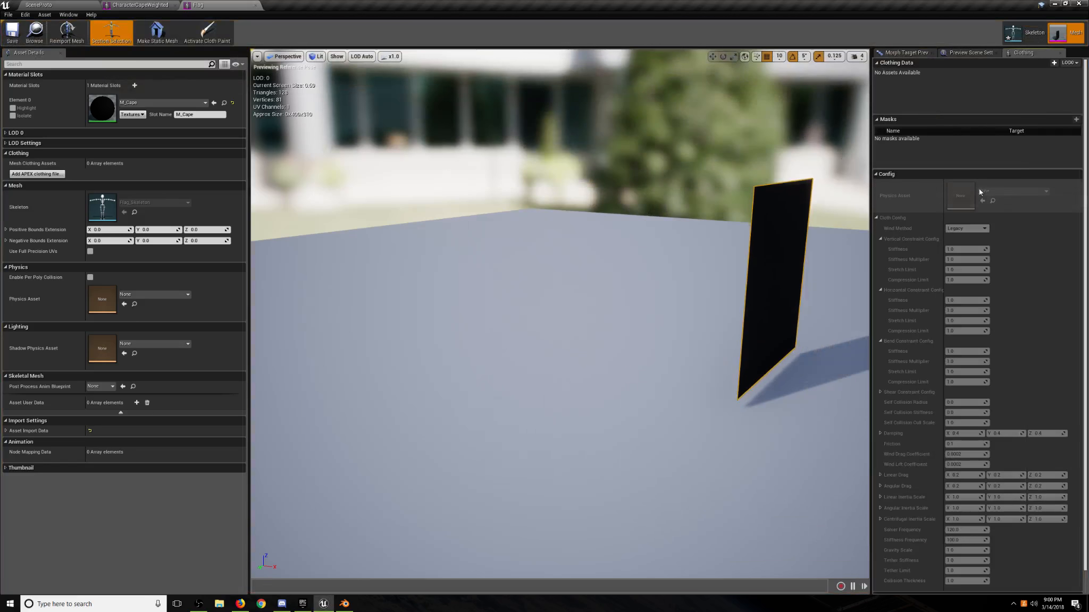
right_drag(805, 184, 765, 192)
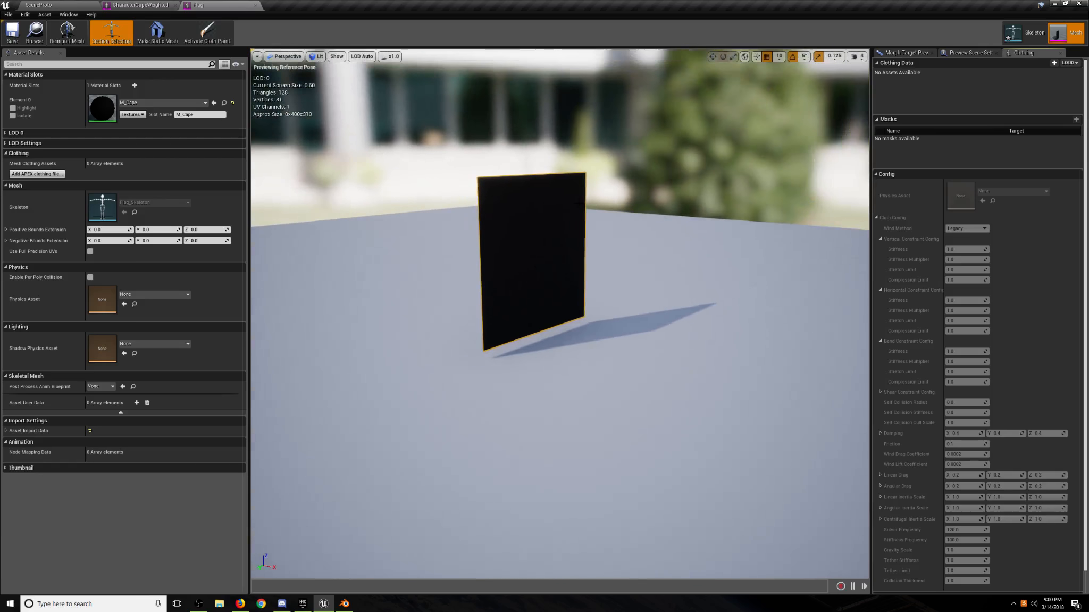
Create clothing data from the flag's mesh section, with the asset name Flag_Clothing and no physics asset.
right_click(531, 222)
mouse_move(605, 268)
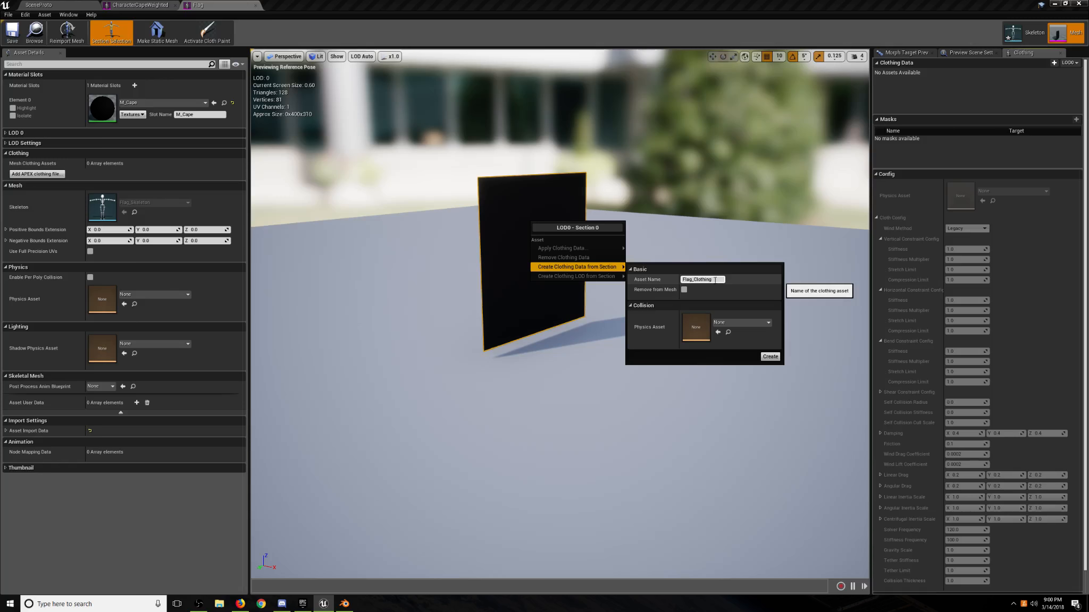
click(770, 357)
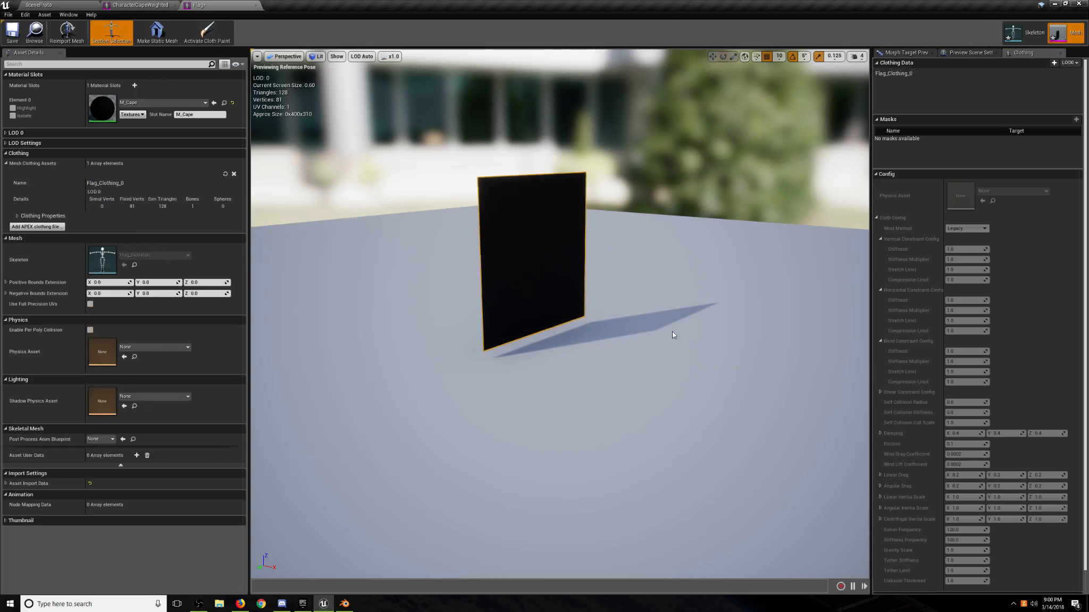
Apply the Flag_Clothing_0 clothing data to the flag's mesh section.
right_click(528, 255)
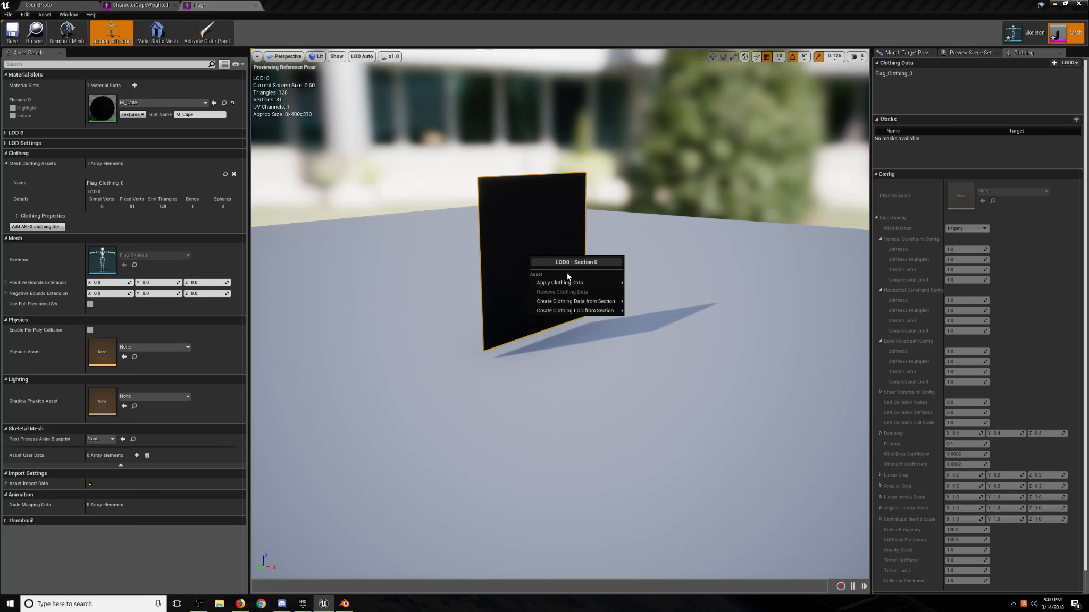
mouse_move(563, 282)
click(655, 290)
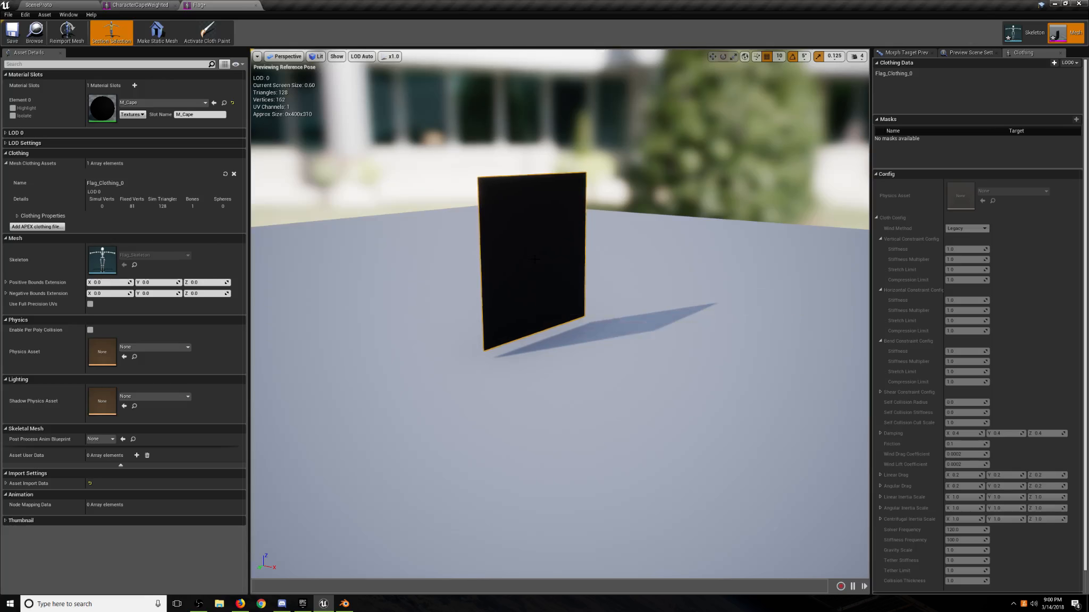
right_click(520, 257)
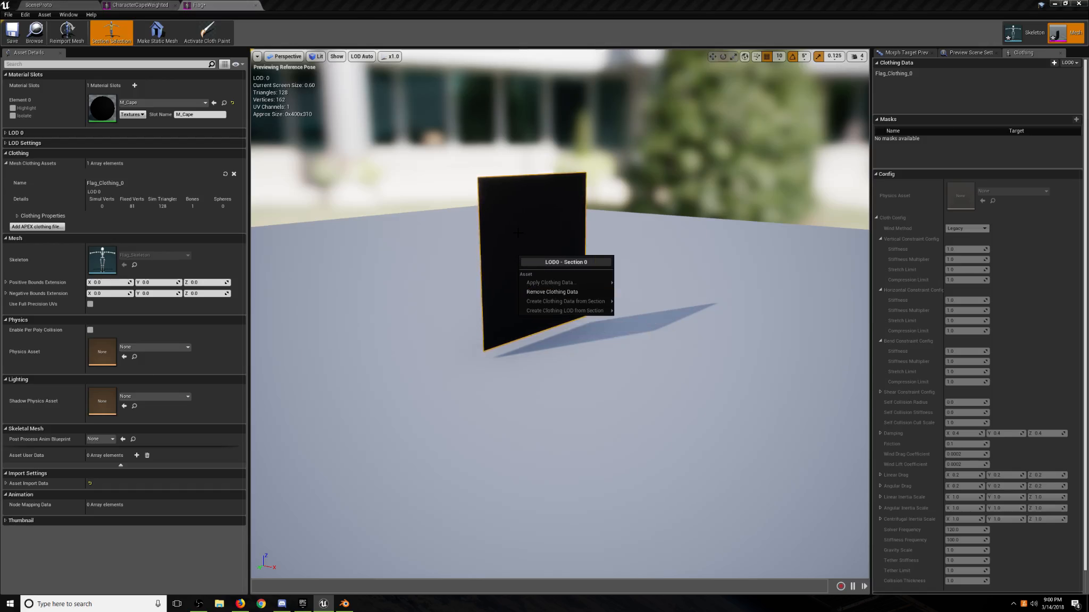
key(Escape)
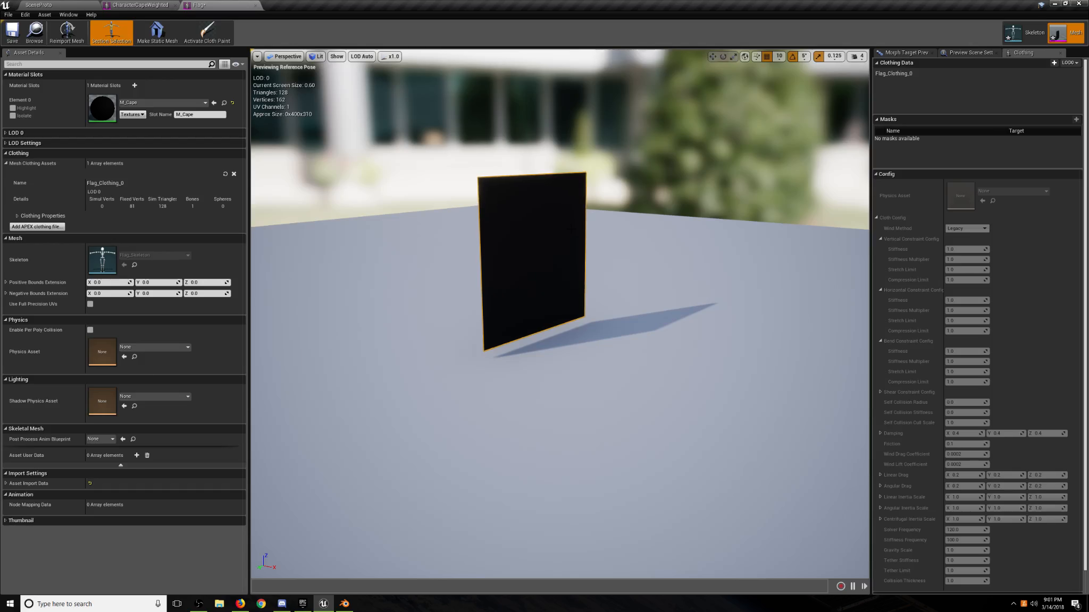
click(897, 74)
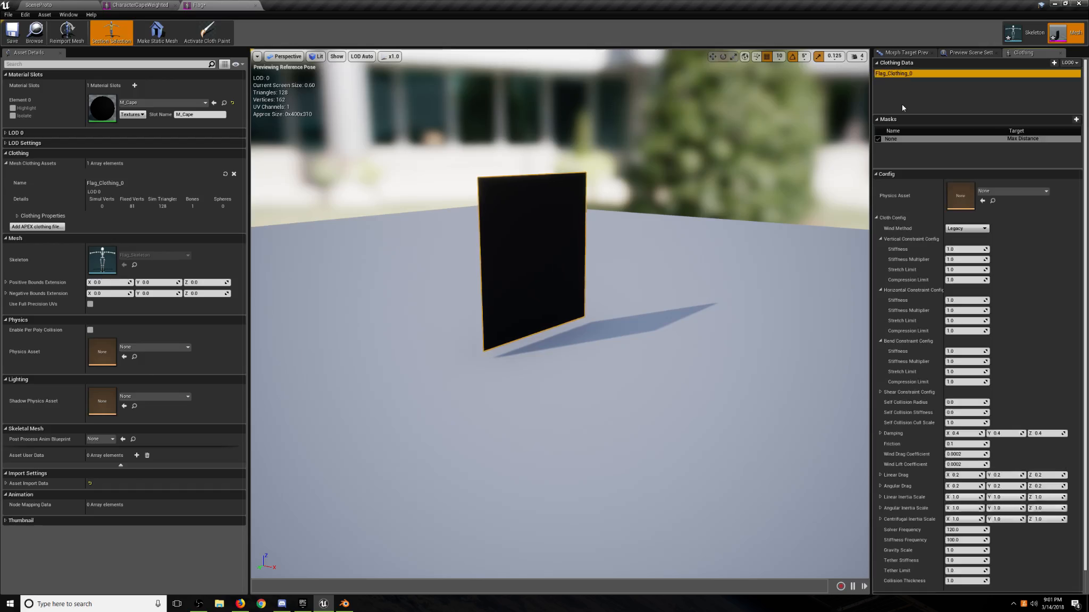
click(1052, 63)
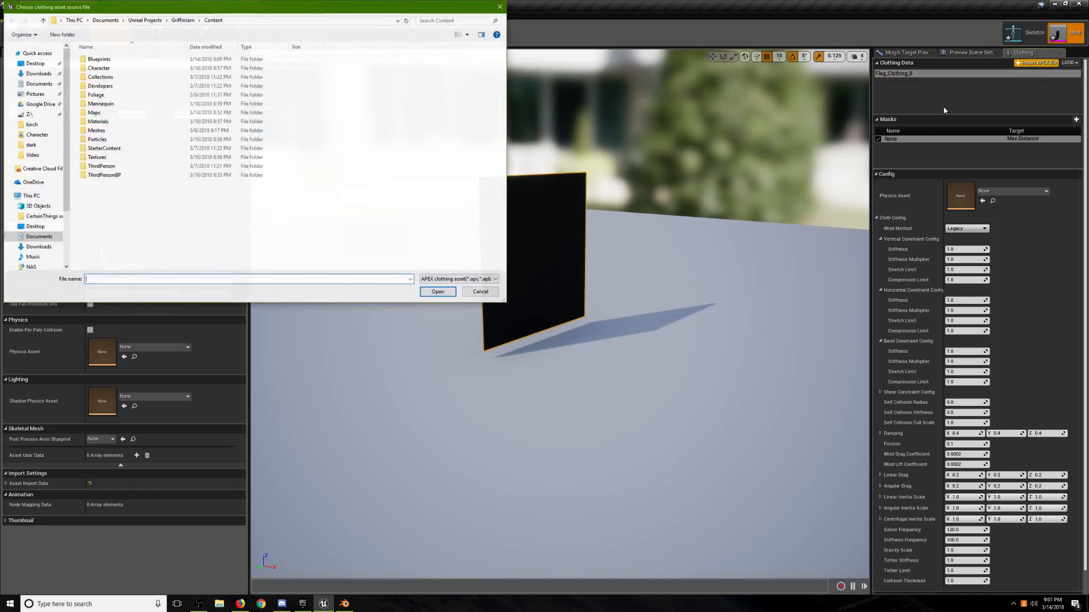
click(481, 292)
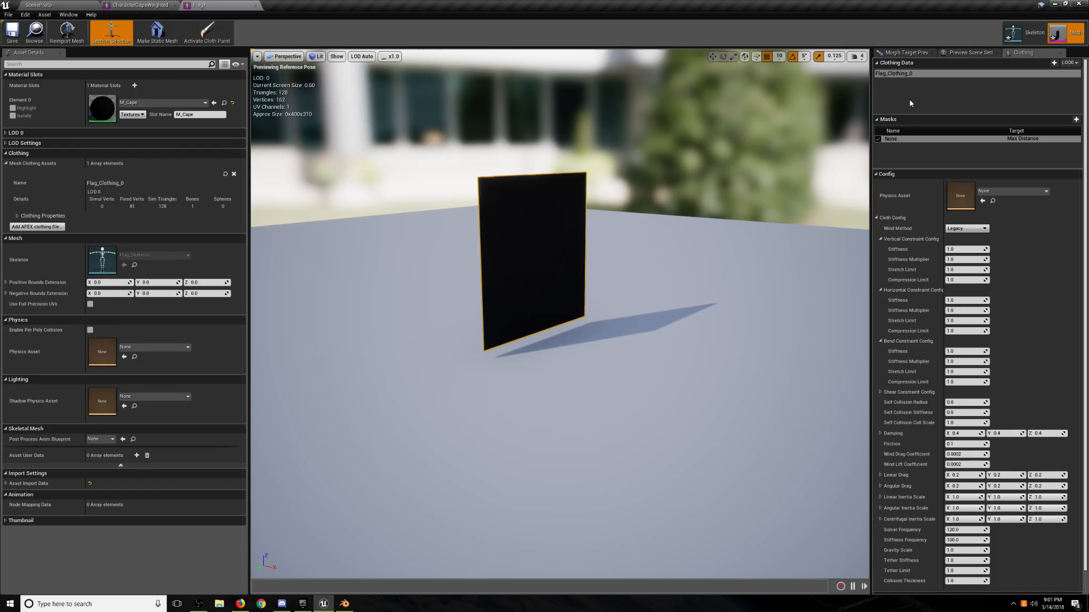
Select the Flag_Clothing_0 clothing data and activate cloth painting on the flag.
click(909, 76)
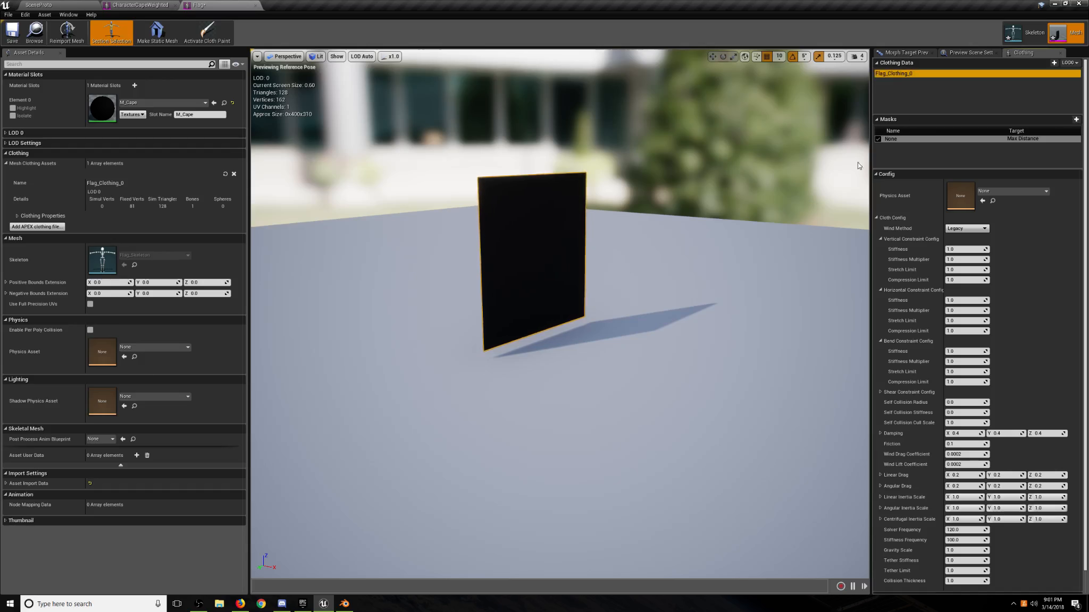
right_drag(786, 217, 831, 222)
key(a)
key(d)
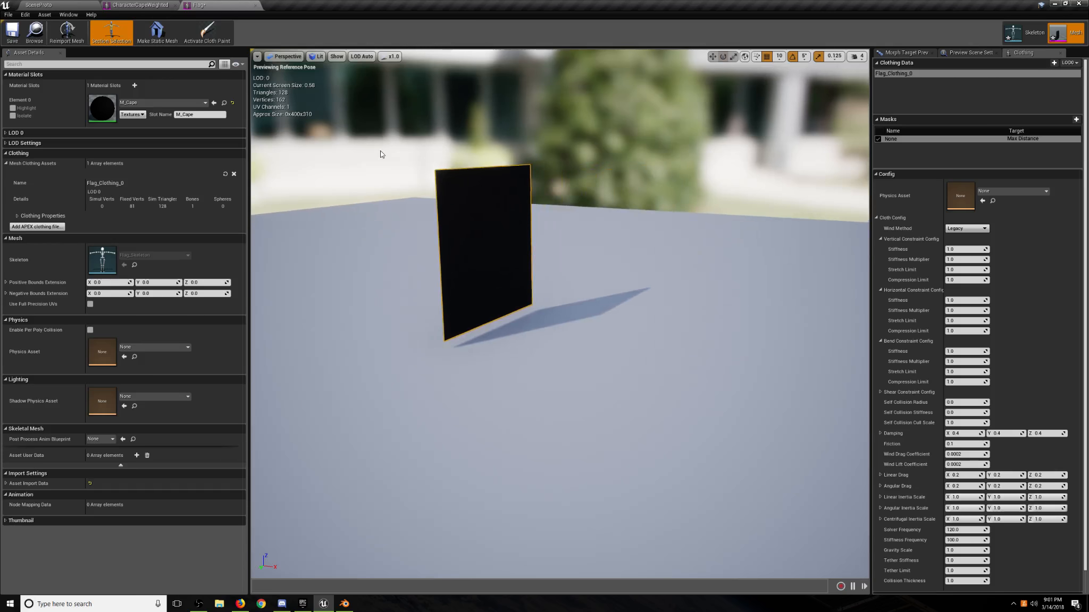
click(201, 32)
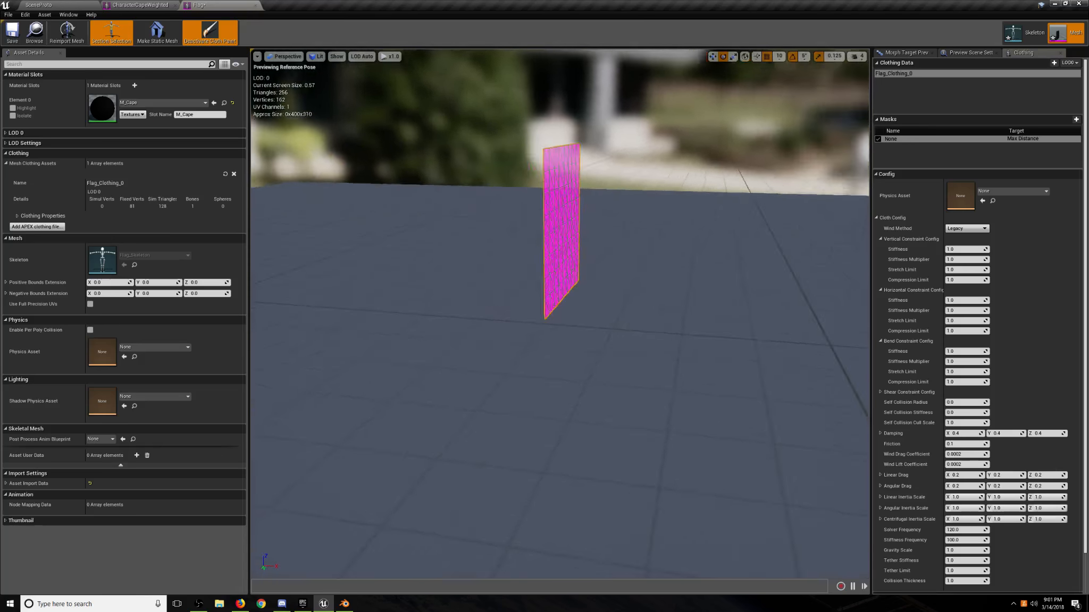
key(d)
right_drag(563, 298, 415, 298)
key(a)
key(w)
mouse_move(372, 208)
right_down()
mouse_move(426, 172)
mouse_move(408, 167)
right_up()
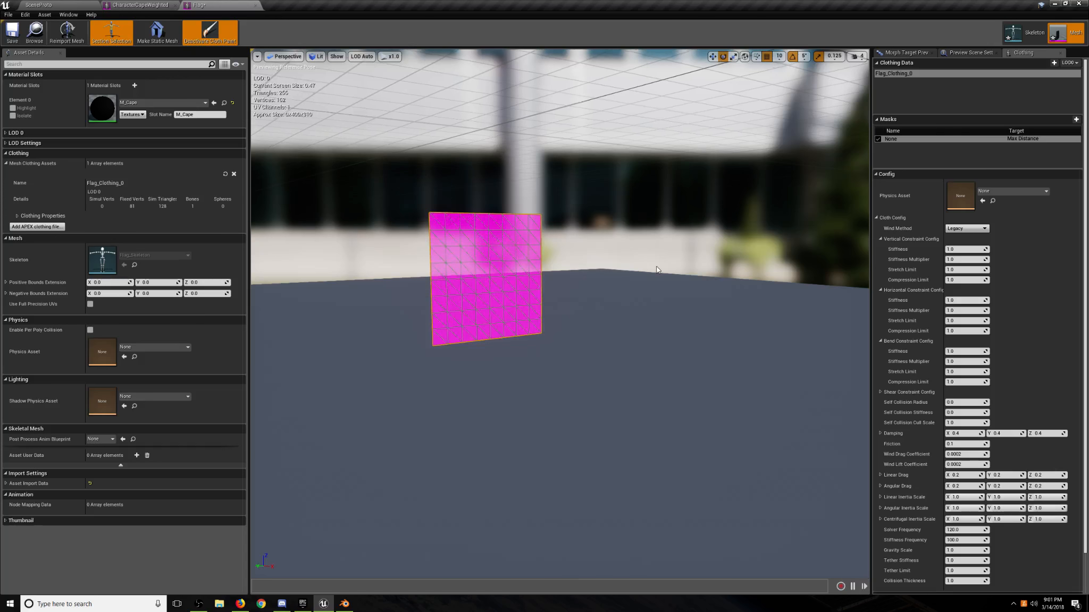
key(h)
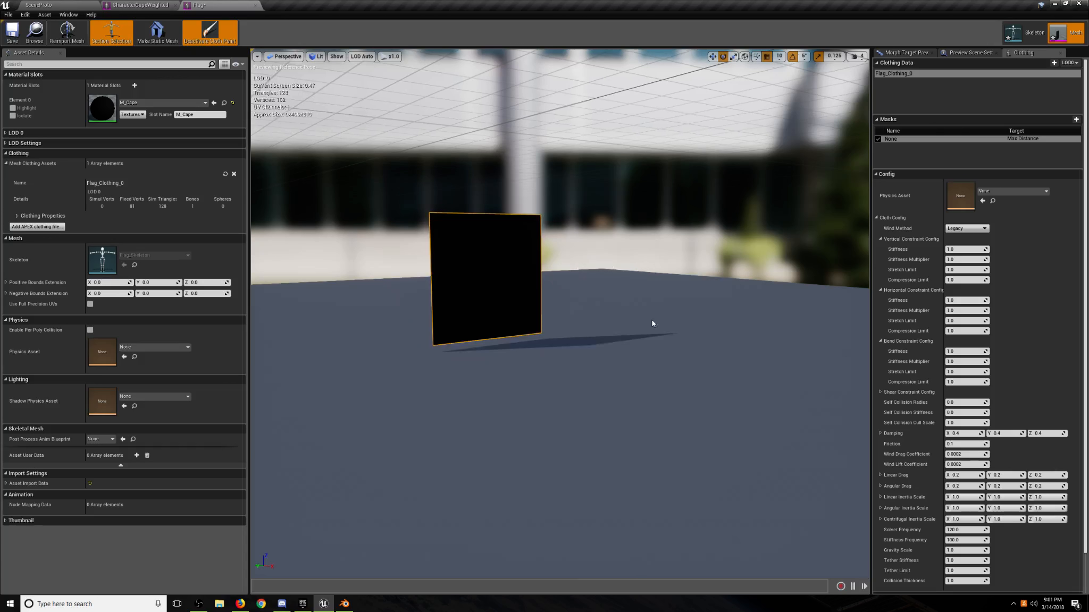
key(h)
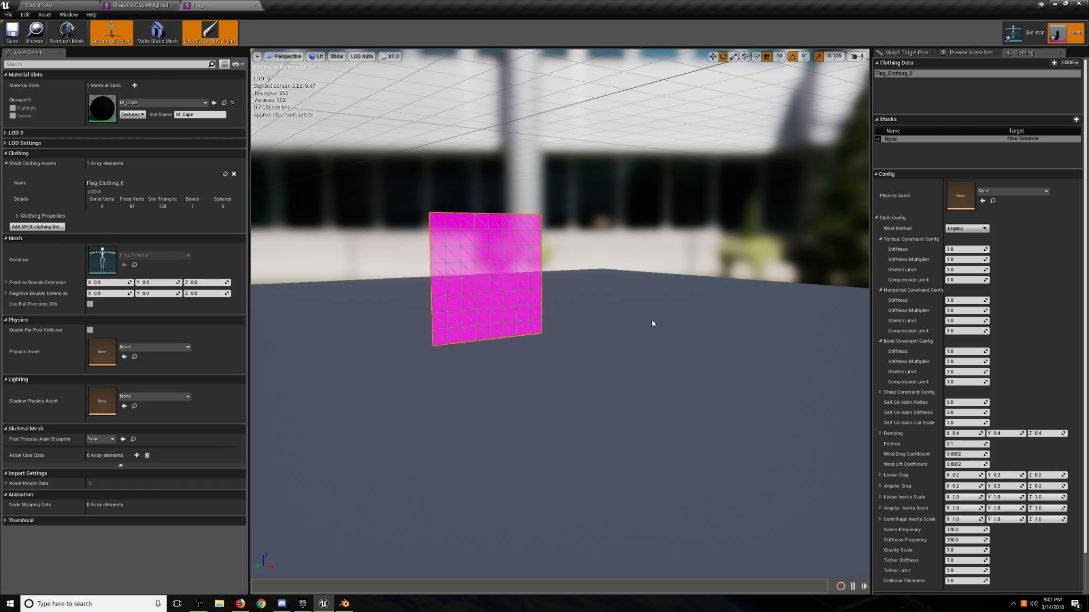
Review the available cloth painting tools and set the tool to Fill.
scroll(942, 311, down, 2)
scroll(944, 311, down, 3)
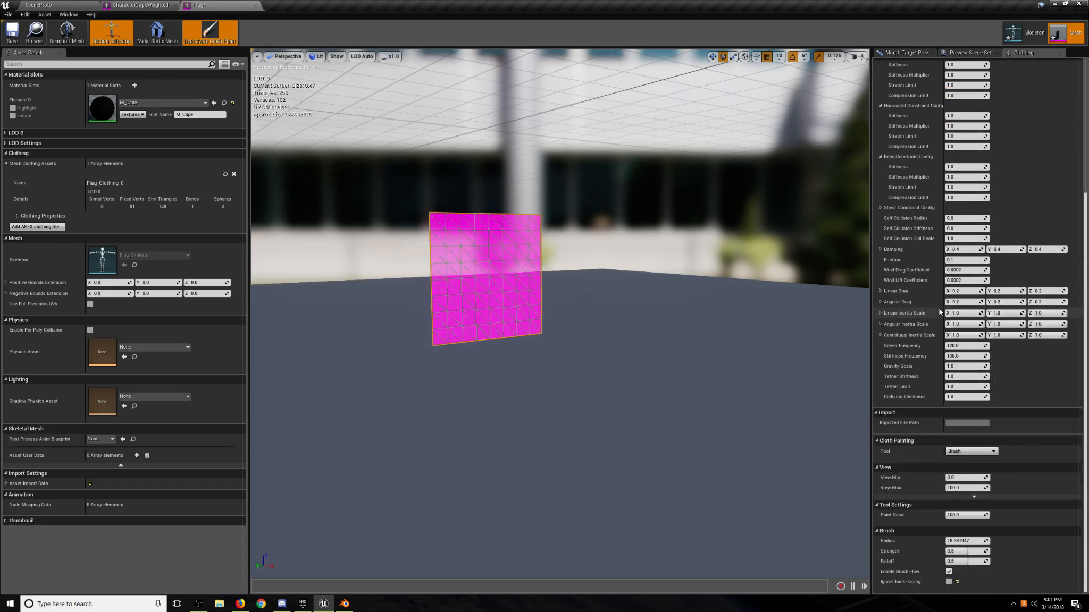
click(962, 452)
click(957, 461)
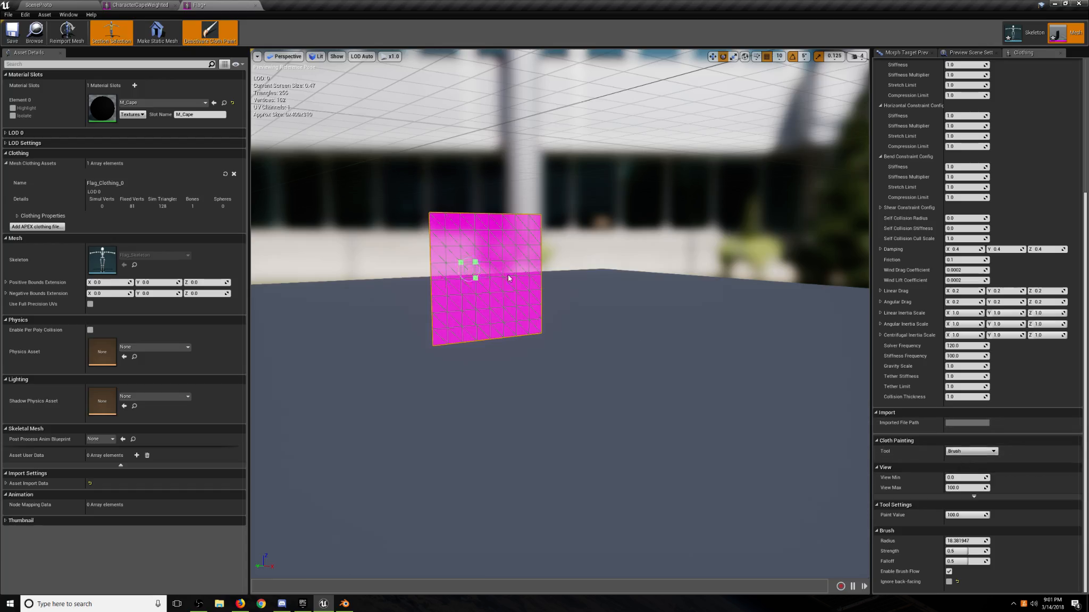
click(968, 451)
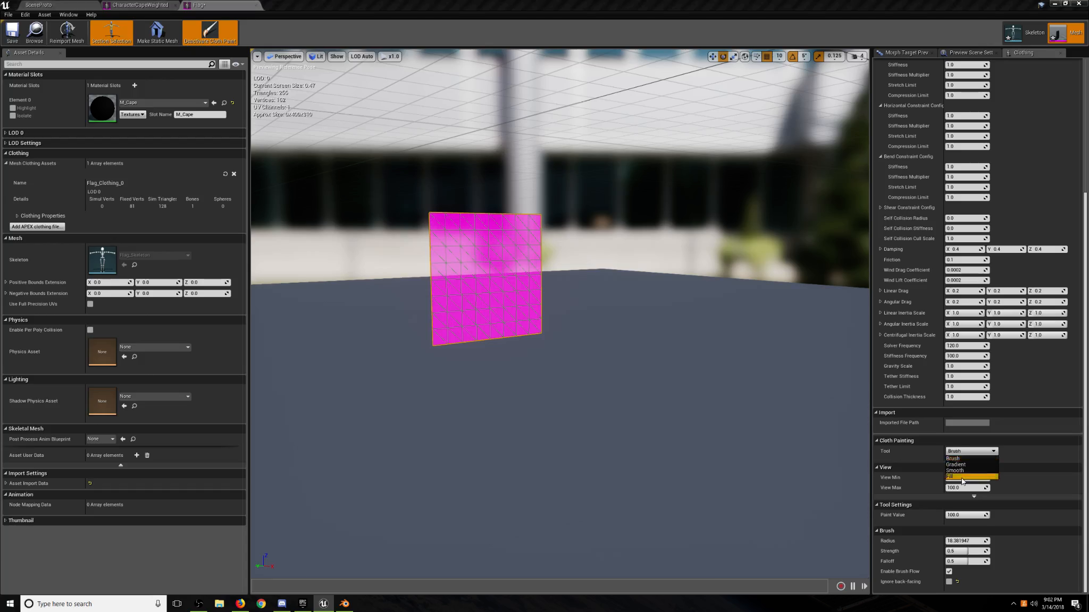
click(961, 476)
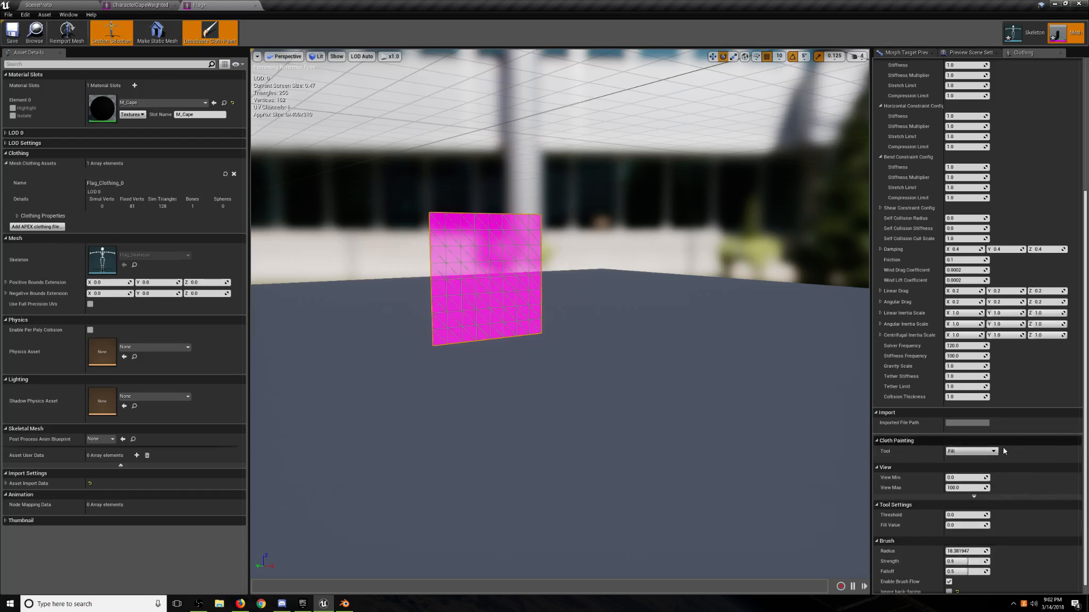
Use the Gradient tool to paint cloth weights from the upper edge's two corners and middle down to the flag's lower edge.
click(971, 452)
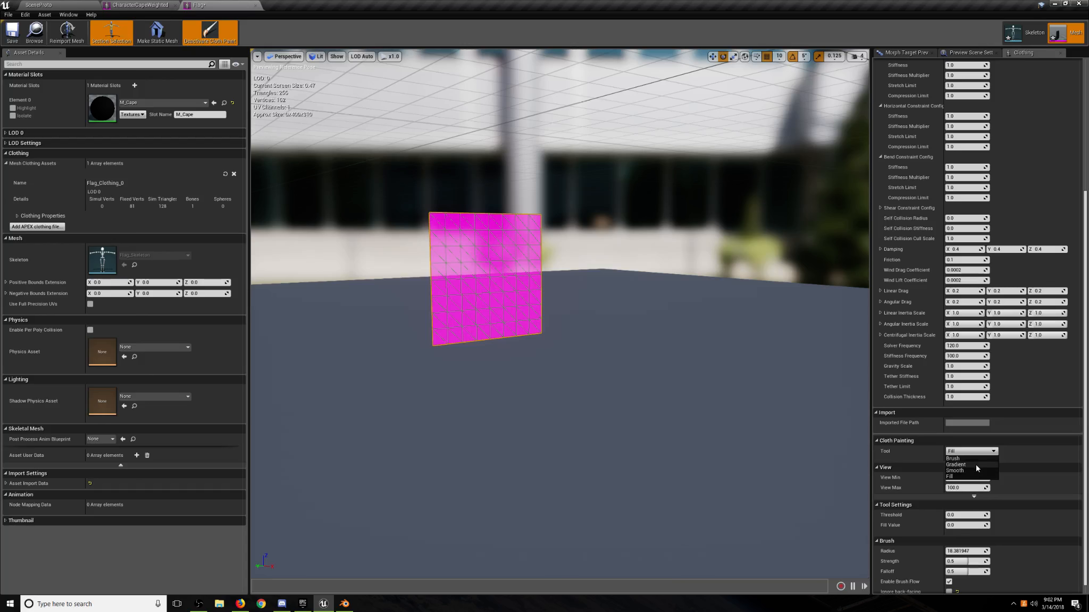
click(976, 465)
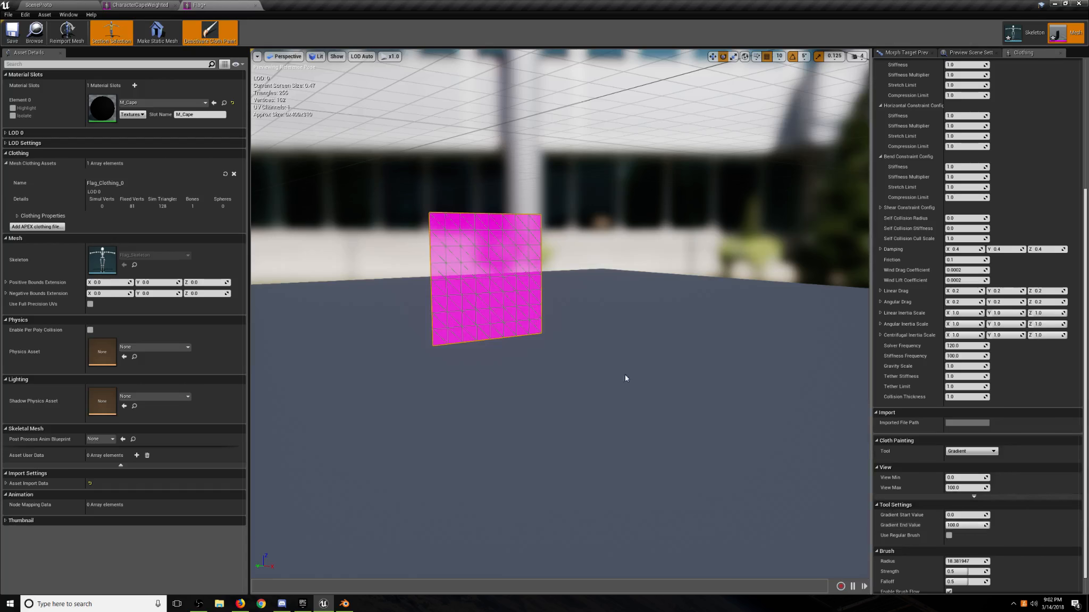
click(430, 213)
click(489, 214)
key(Return)
scroll(598, 381, up, 1)
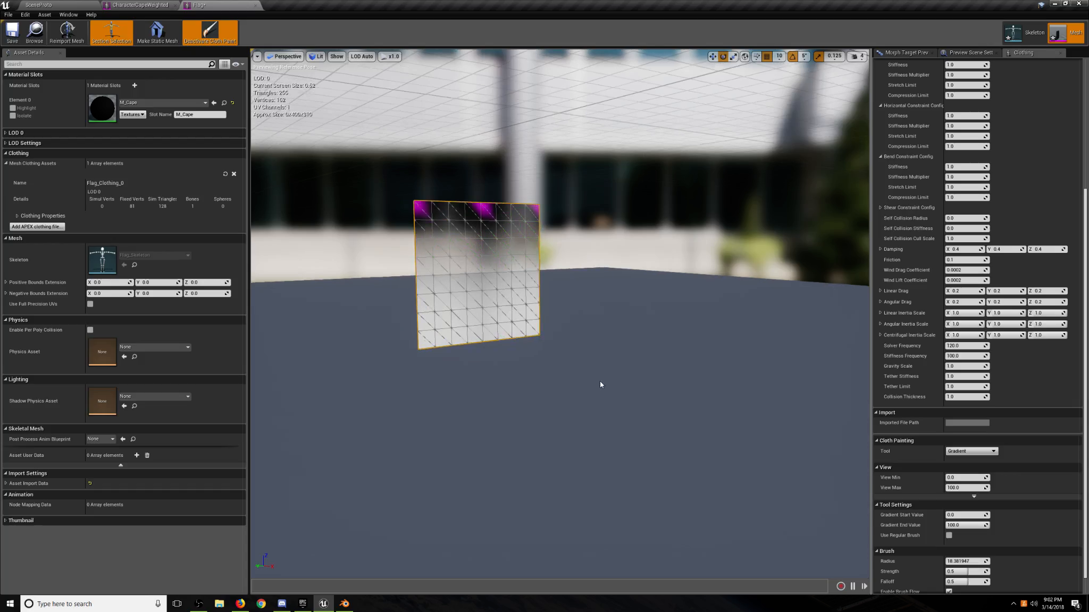
key(a)
right_drag(599, 381, 496, 352)
key(d)
key(w)
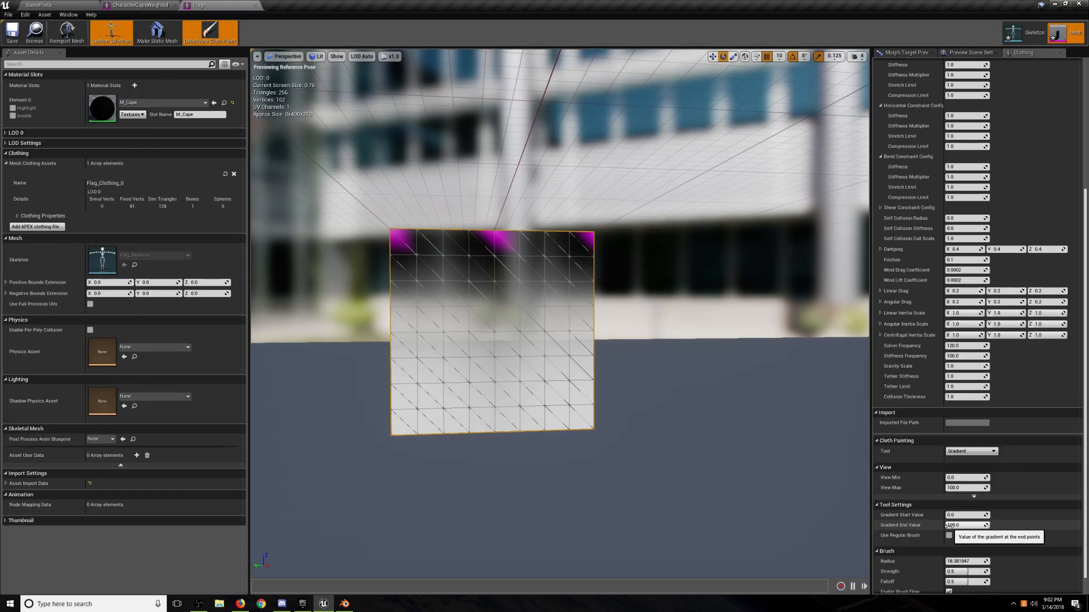
Switch the cloth painting tool to Brush and set its paint value to 10000.
click(963, 454)
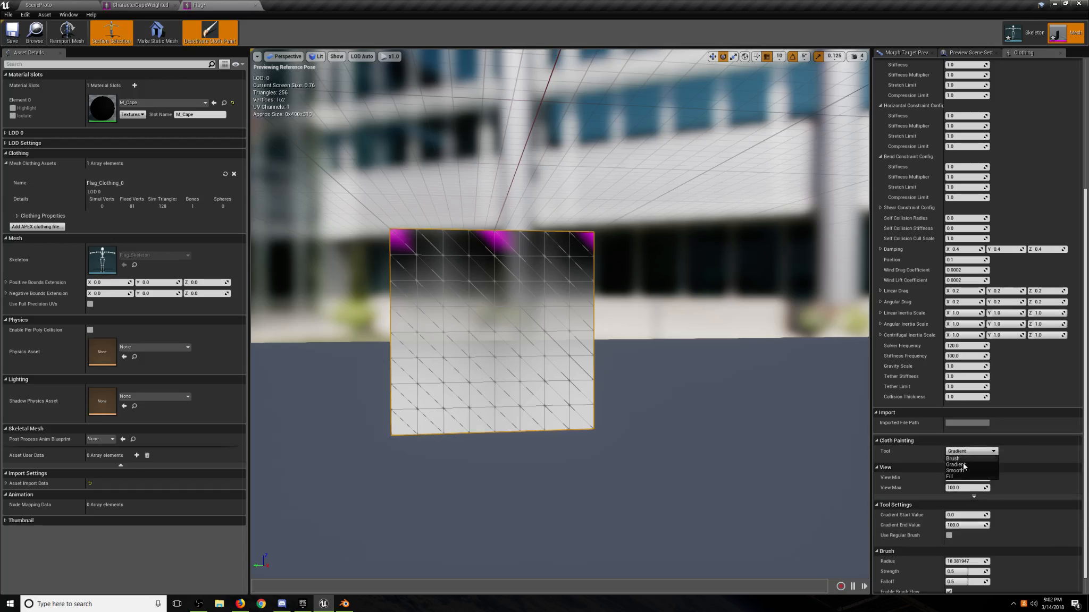
click(963, 460)
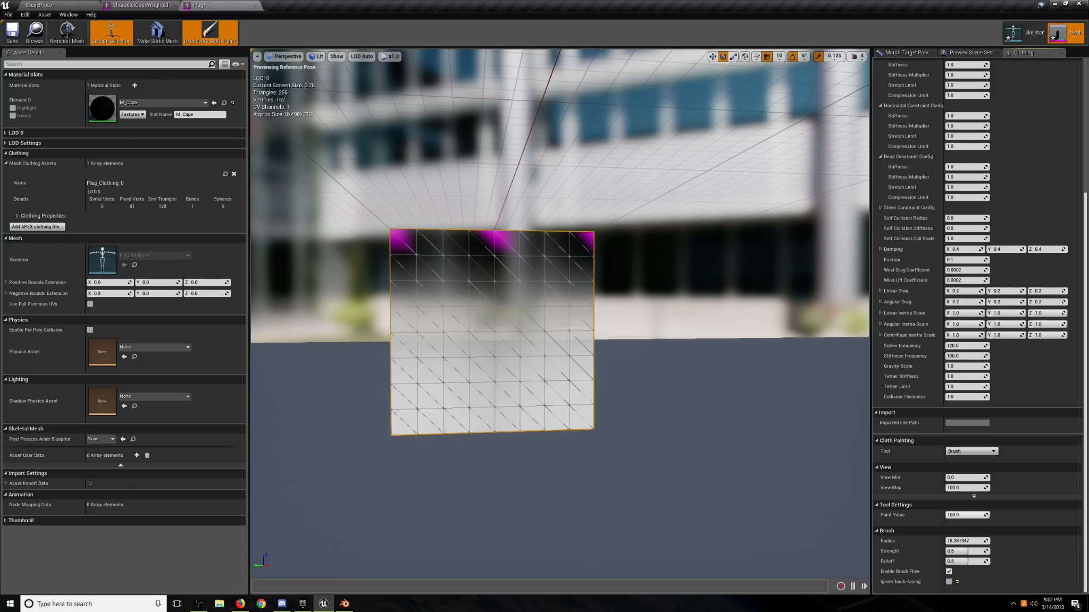
click(971, 516)
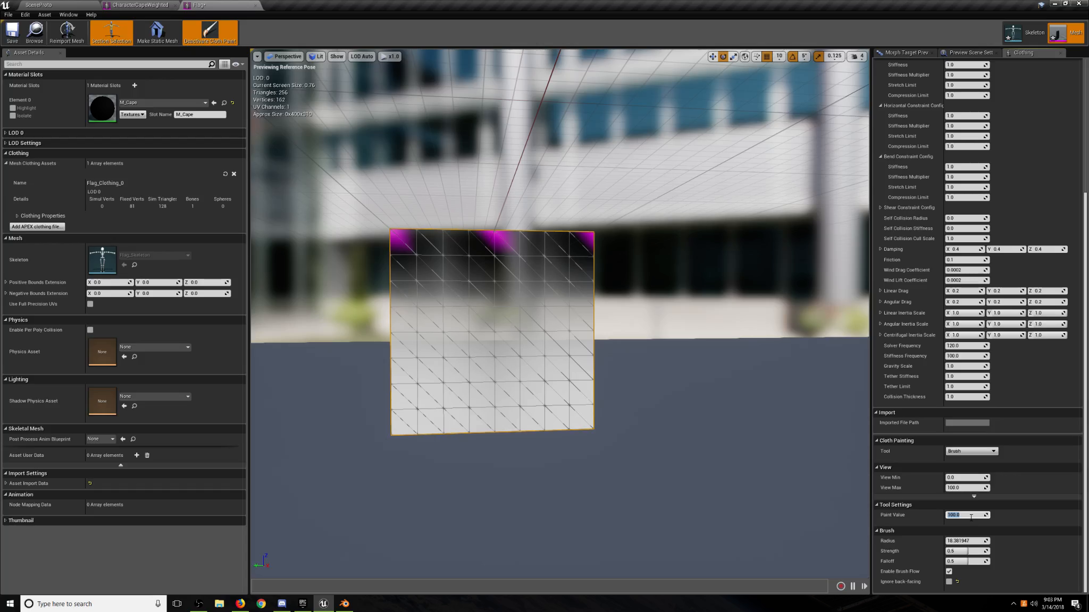
text(10000)
key(Return)
Set the brush's paint value to 100 and change it to 50, and brush a stroke across the flag's lower half.
click(970, 515)
text(100)
key(Return)
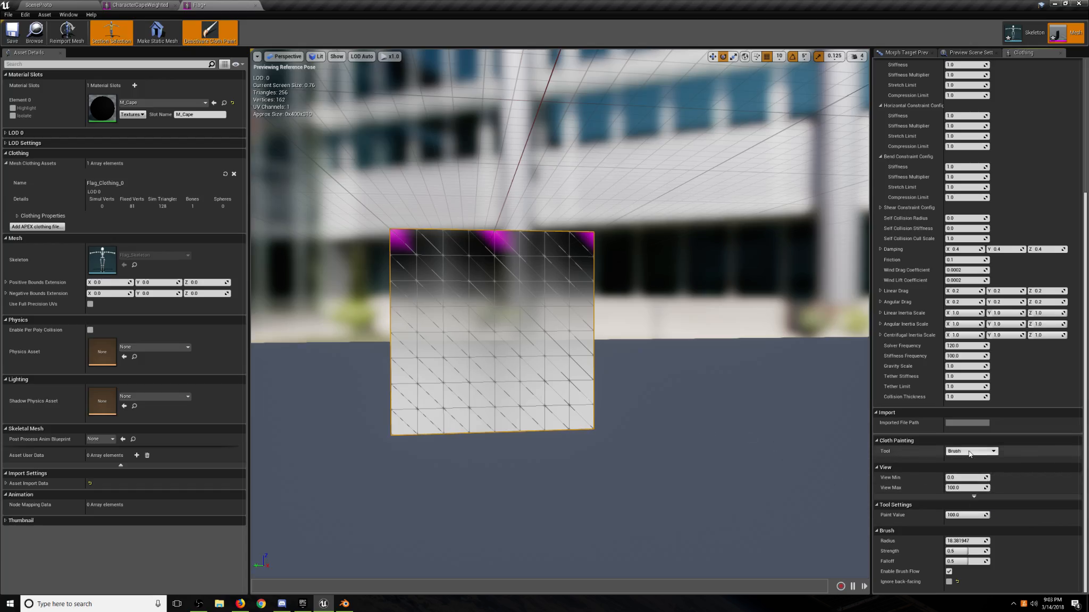
click(960, 515)
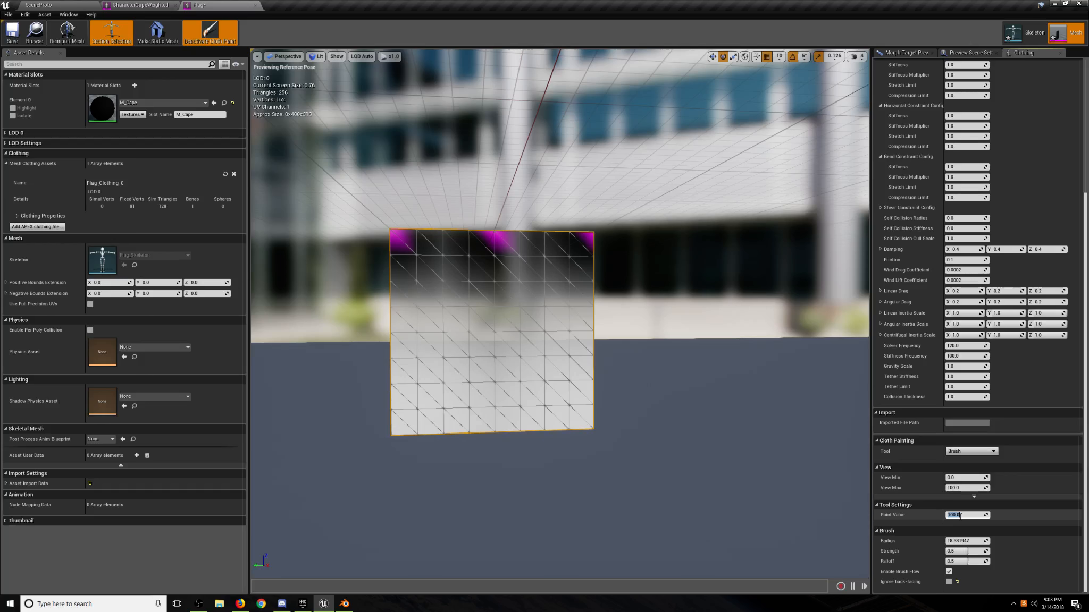
text(50)
key(Return)
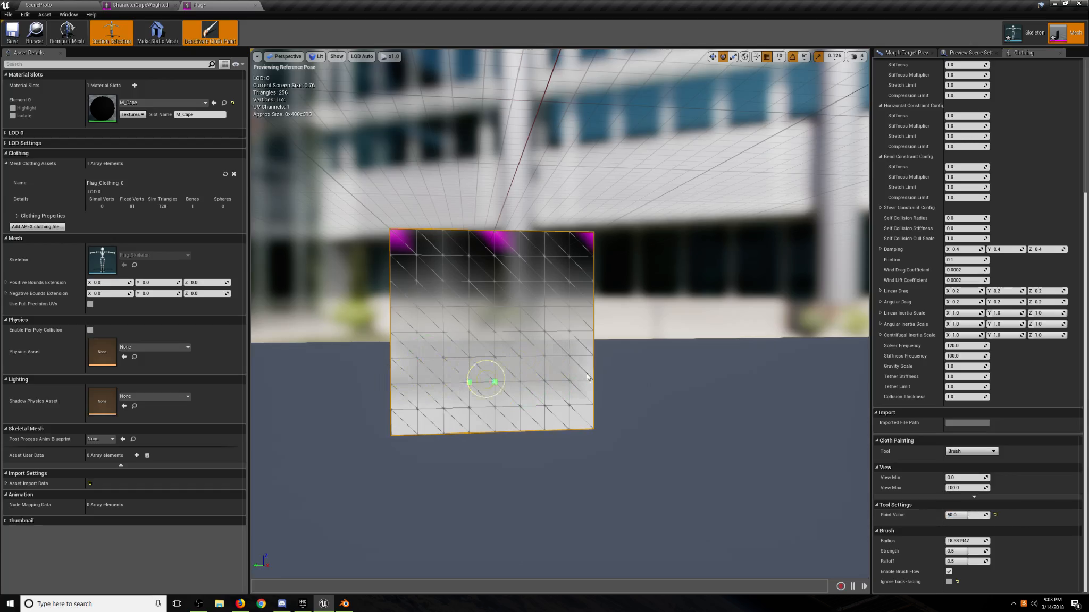
drag(586, 374, 443, 367)
key(w)
mouse_move(587, 345)
right_down()
mouse_move(558, 367)
mouse_move(577, 374)
right_up()
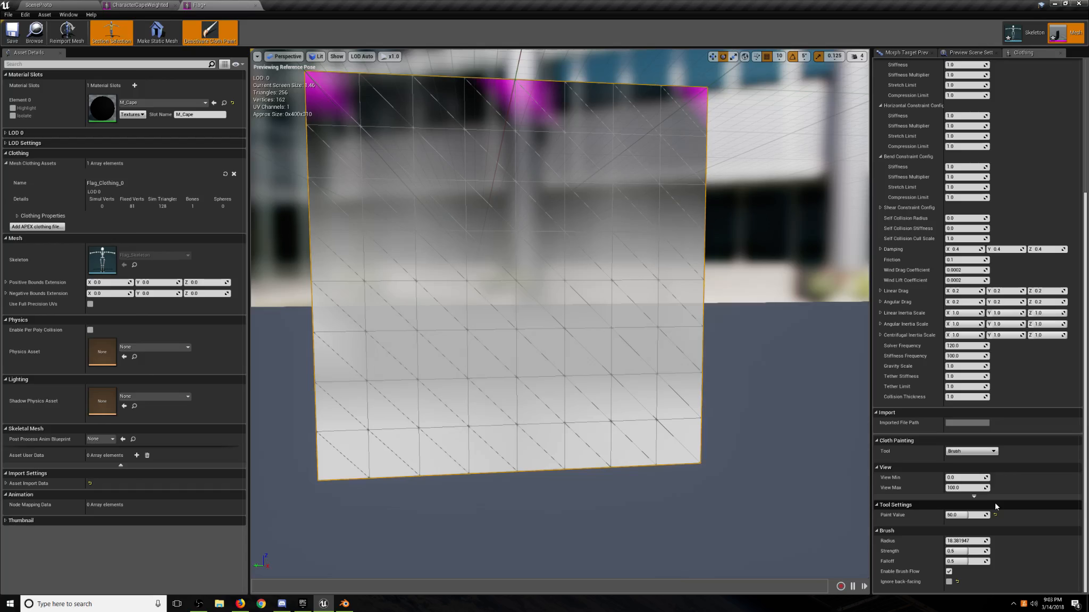
Use the Fill tool with a fill value of 100 to fill the whole flag, including its upper edge.
click(965, 451)
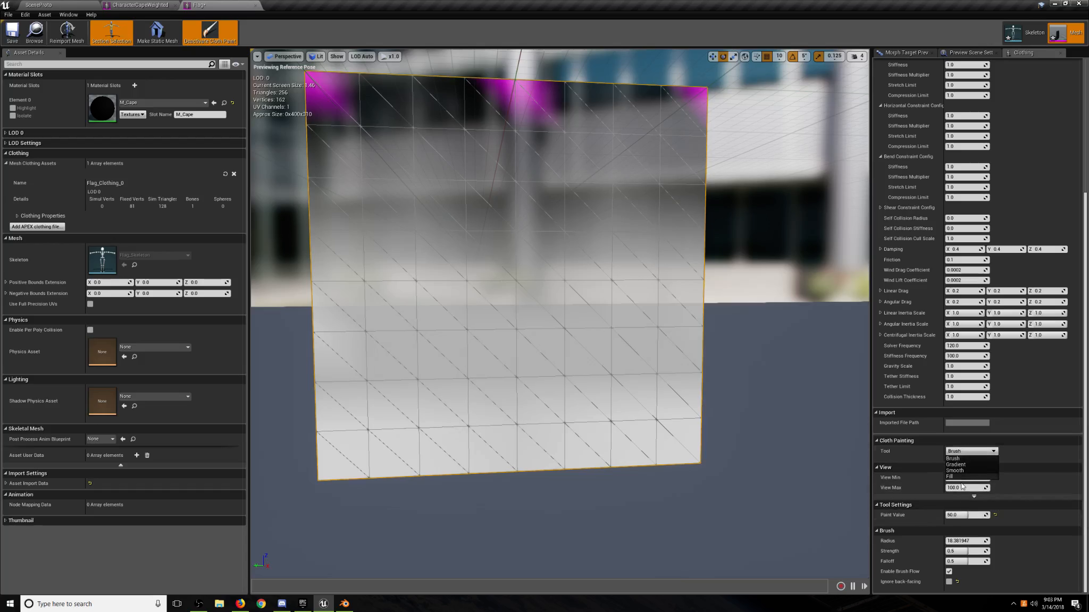
click(954, 476)
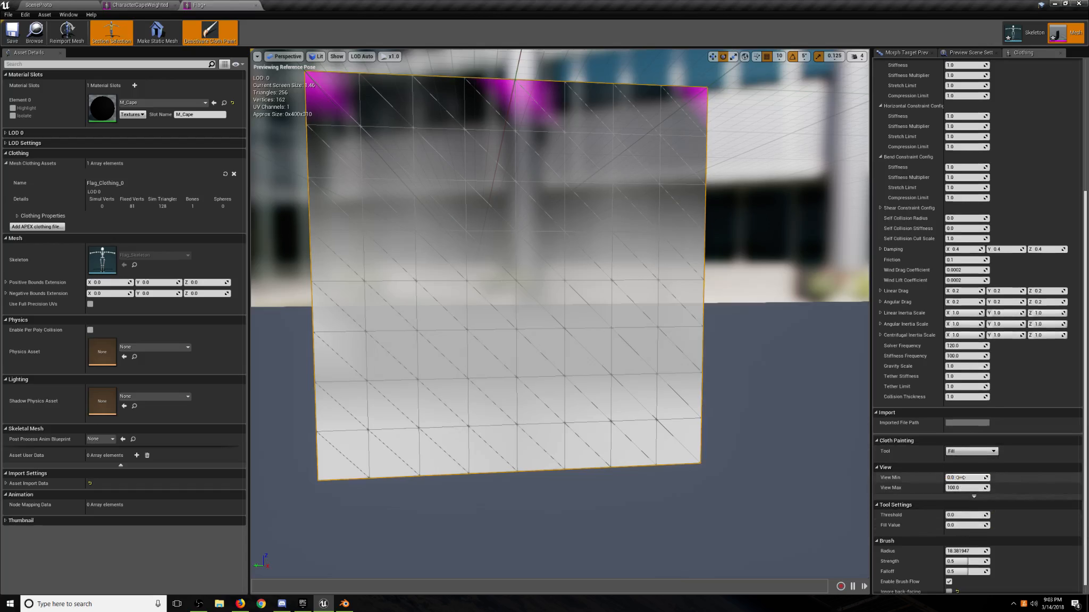
click(962, 525)
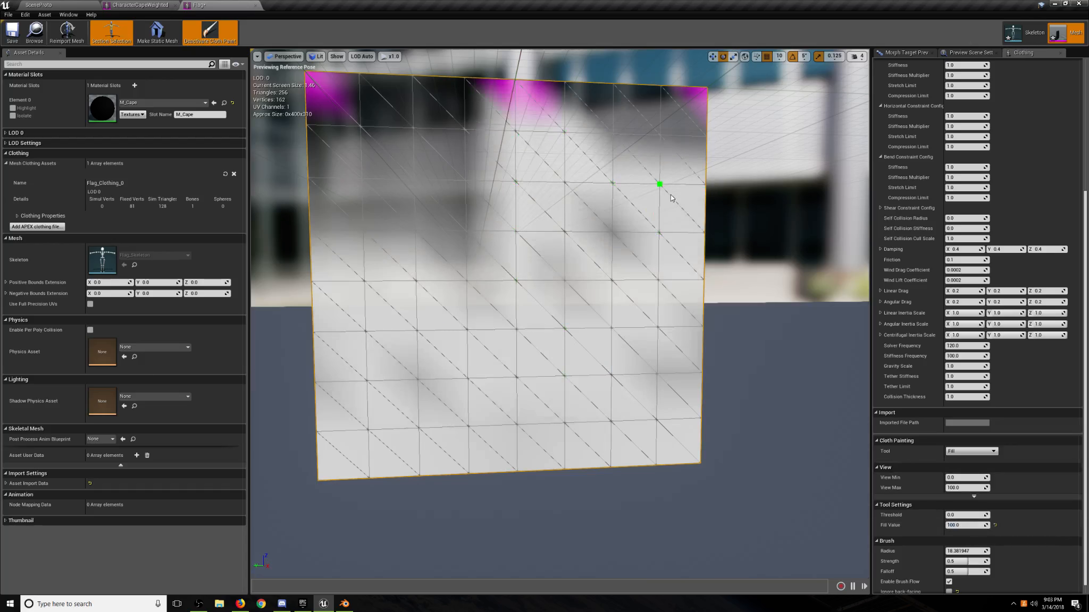
mouse_move(670, 194)
mouse_down()
mouse_move(474, 110)
mouse_move(345, 140)
mouse_move(550, 85)
mouse_move(314, 206)
mouse_move(367, 229)
mouse_up()
mouse_move(627, 282)
mouse_down()
mouse_move(605, 257)
mouse_move(493, 309)
mouse_up()
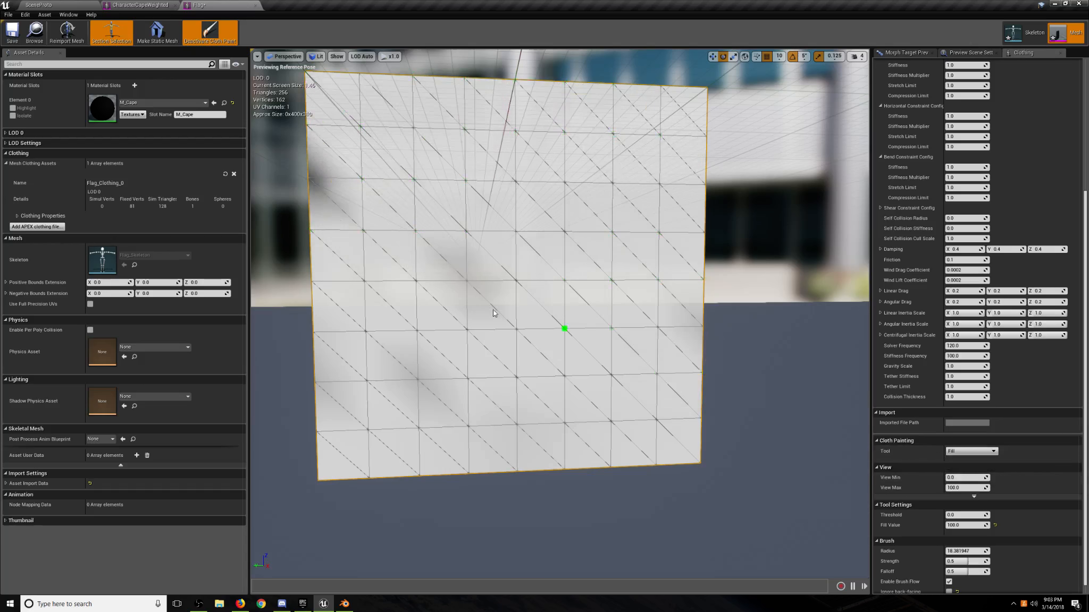
Paint the flag's entire upper edge with the Brush tool at a paint value of 0.
click(970, 450)
click(971, 464)
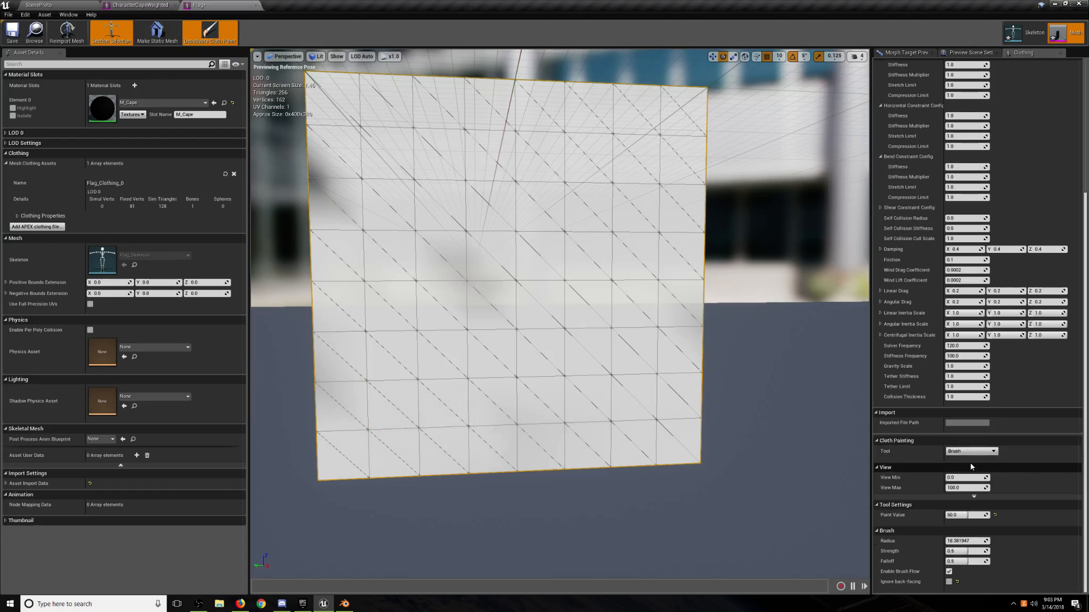
drag(975, 516, 946, 515)
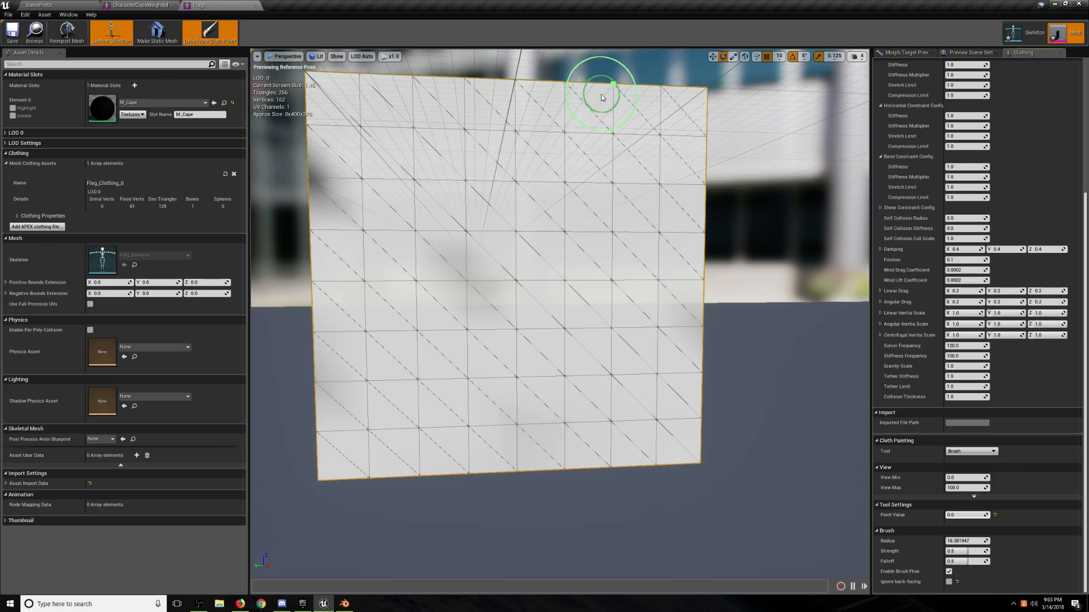
click(705, 96)
mouse_move(705, 95)
mouse_down()
mouse_move(287, 82)
mouse_move(343, 86)
mouse_up()
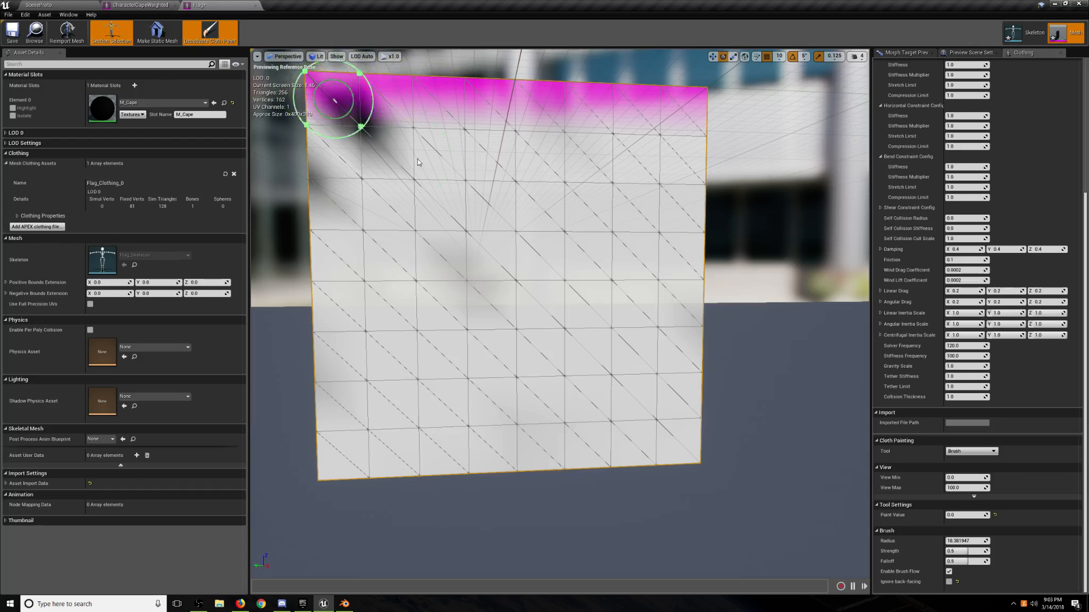
Set the brush's paint value to 100, paint over the flag's body below the upper edge and preview the cloth simulation.
click(967, 515)
text(100)
key(Return)
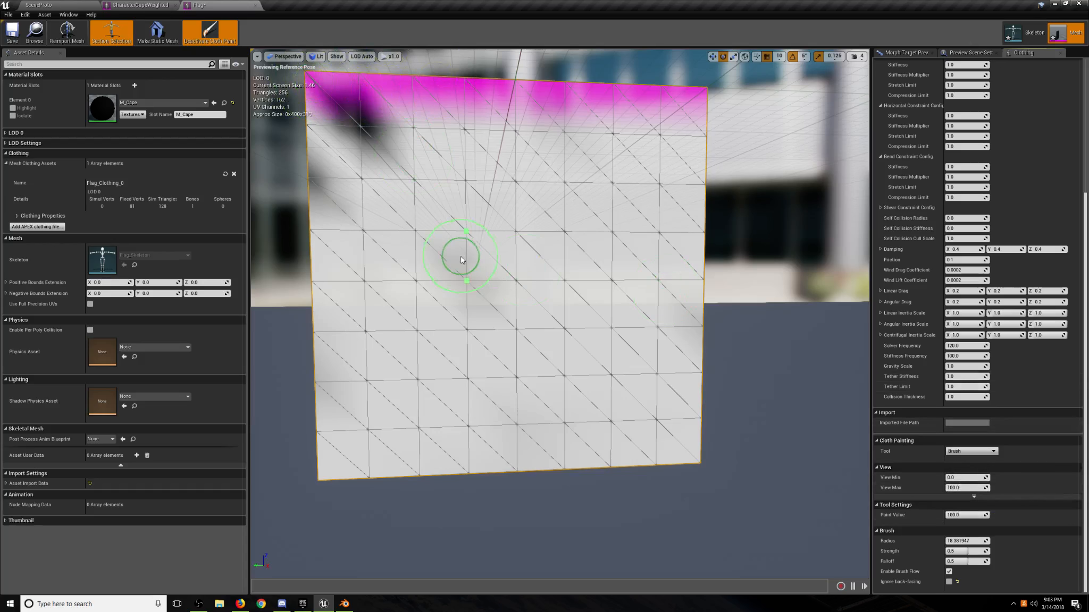
drag(653, 188, 535, 258)
scroll(786, 297, down, 3)
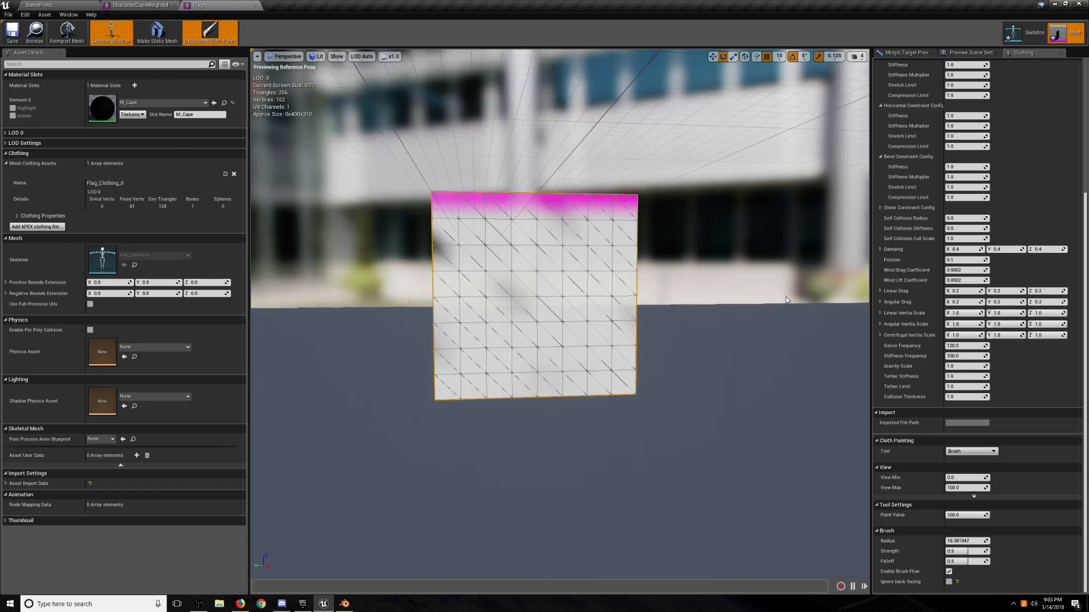
scroll(762, 275, up, 1)
key(h)
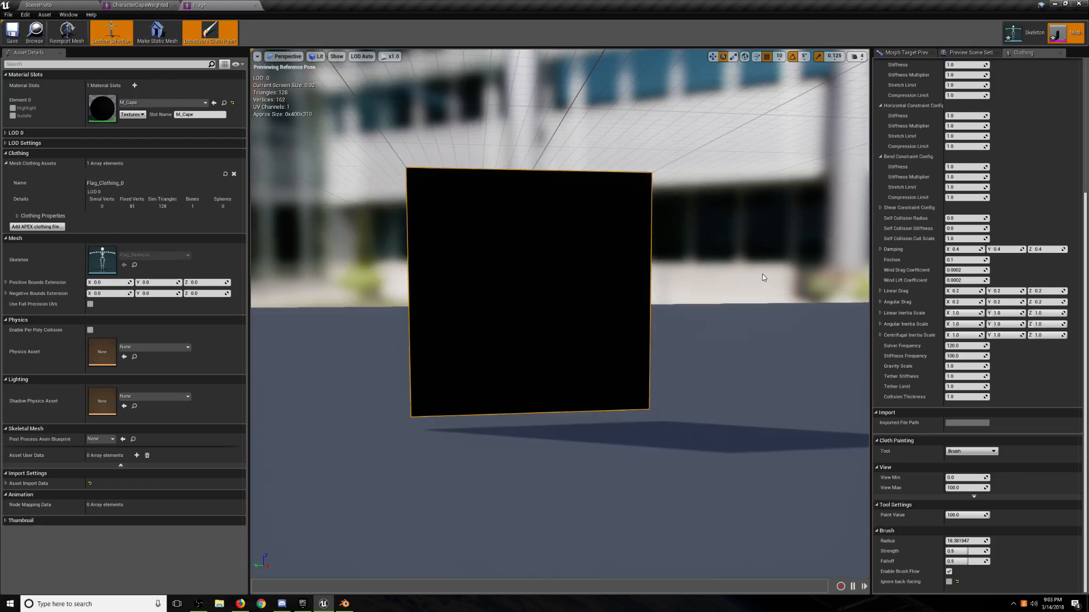
key(h)
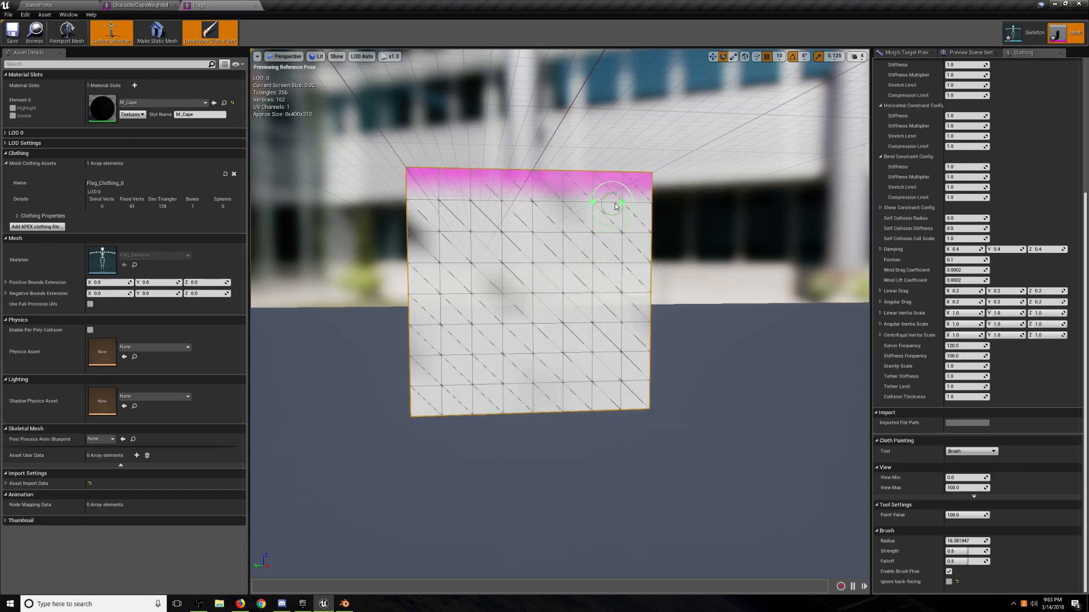
Paint the upper edge at value 100 everywhere except one corner and preview how the cloth hangs.
drag(617, 172, 497, 176)
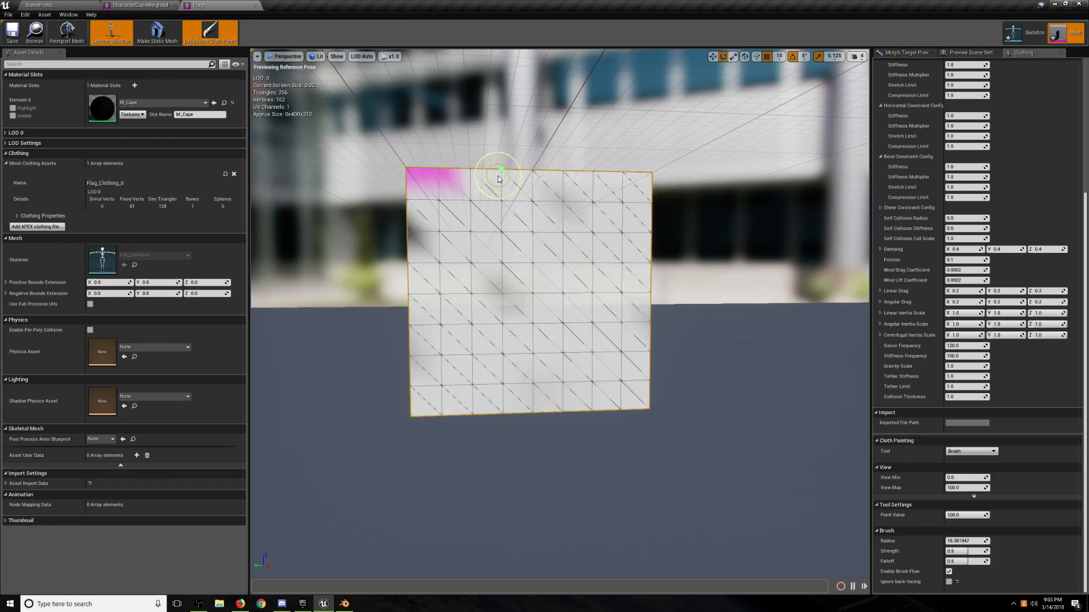
key(h)
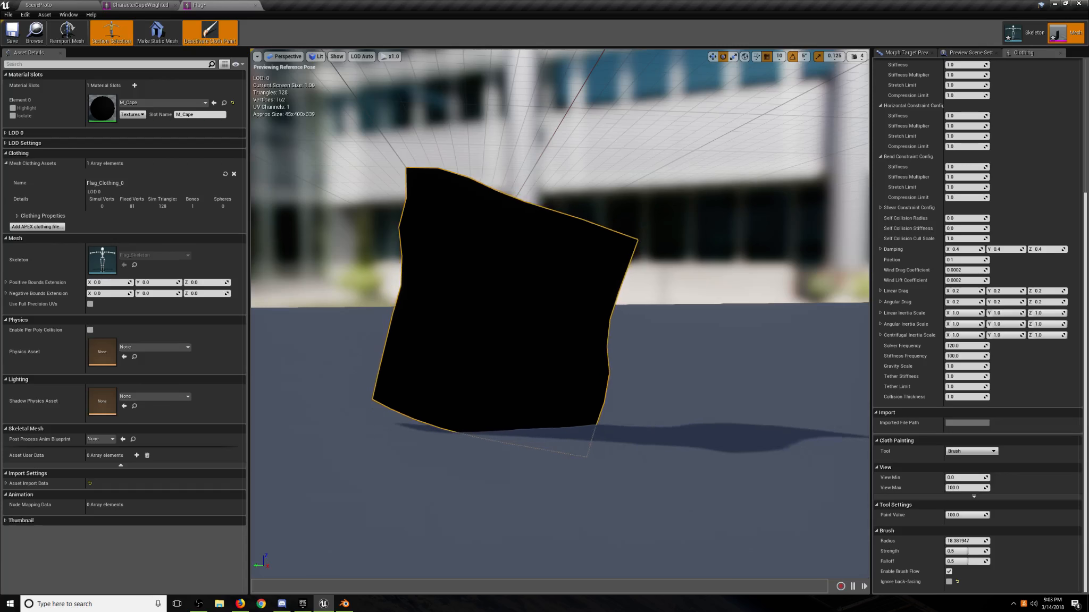
key(h)
Set the brush's paint value to 0, repaint the flag's full upper edge and preview the cloth simulation.
click(969, 514)
text(0)
key(Return)
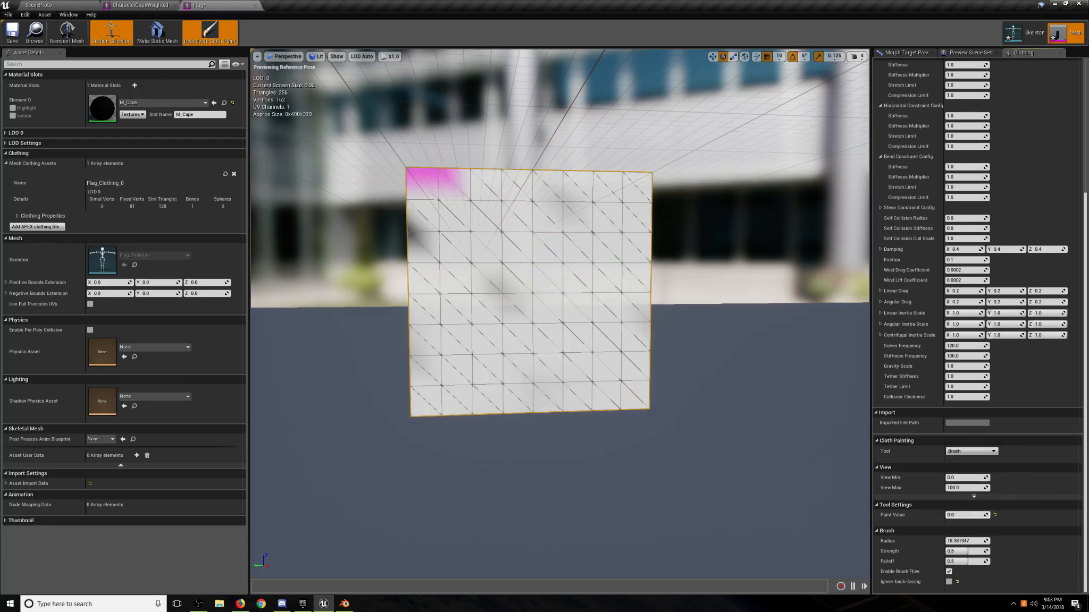
mouse_move(471, 171)
mouse_down()
mouse_move(644, 176)
mouse_move(466, 176)
mouse_up()
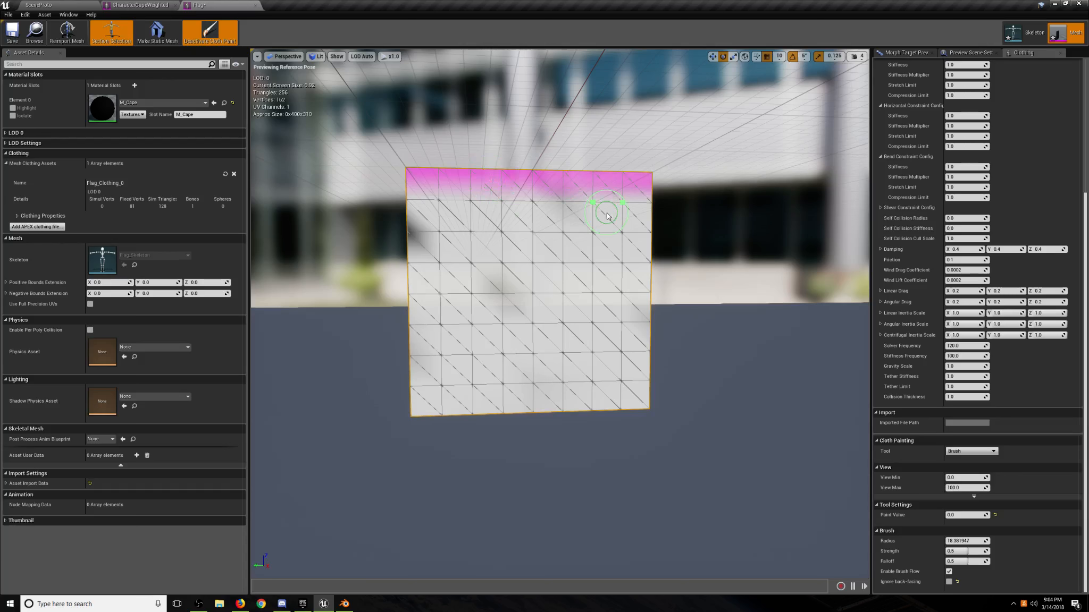
key(h)
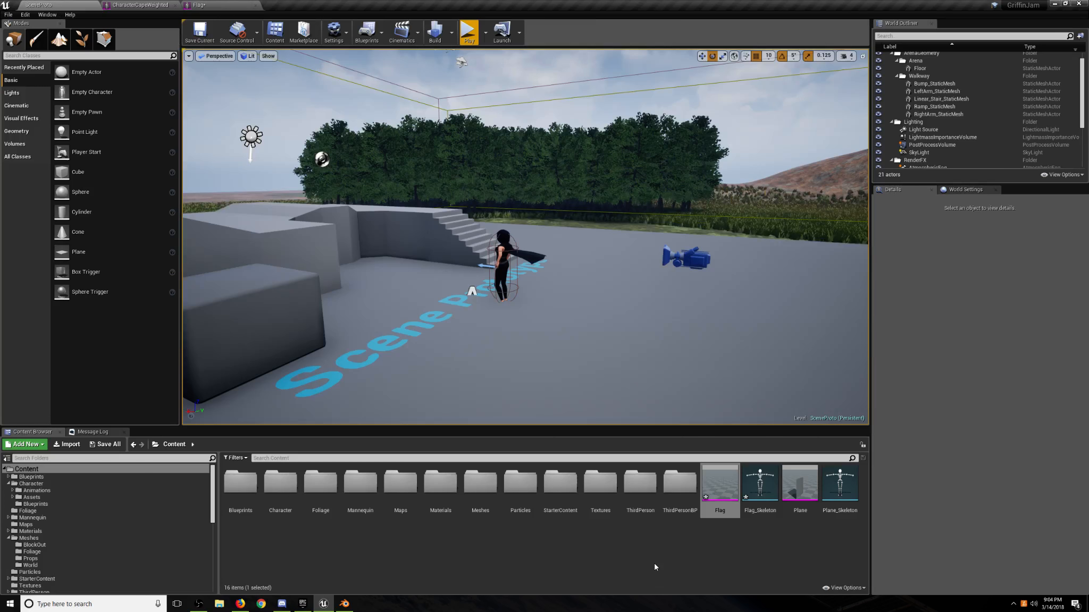
Place the Flag skeletal mesh in the level near the character and deactivate cloth painting in its mesh editor.
drag(720, 484, 605, 366)
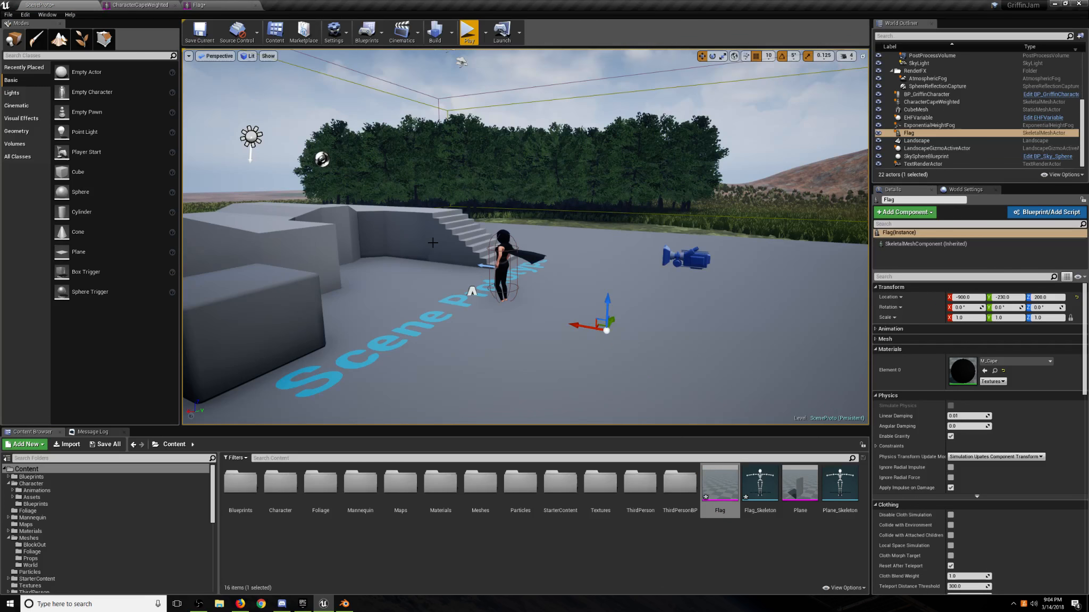
click(227, 6)
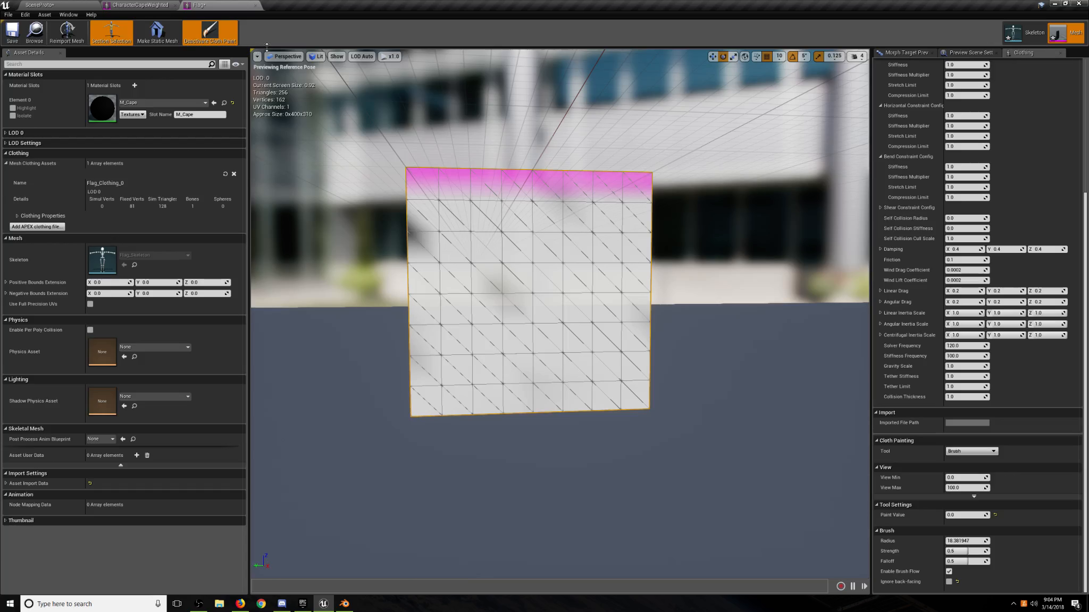
click(210, 32)
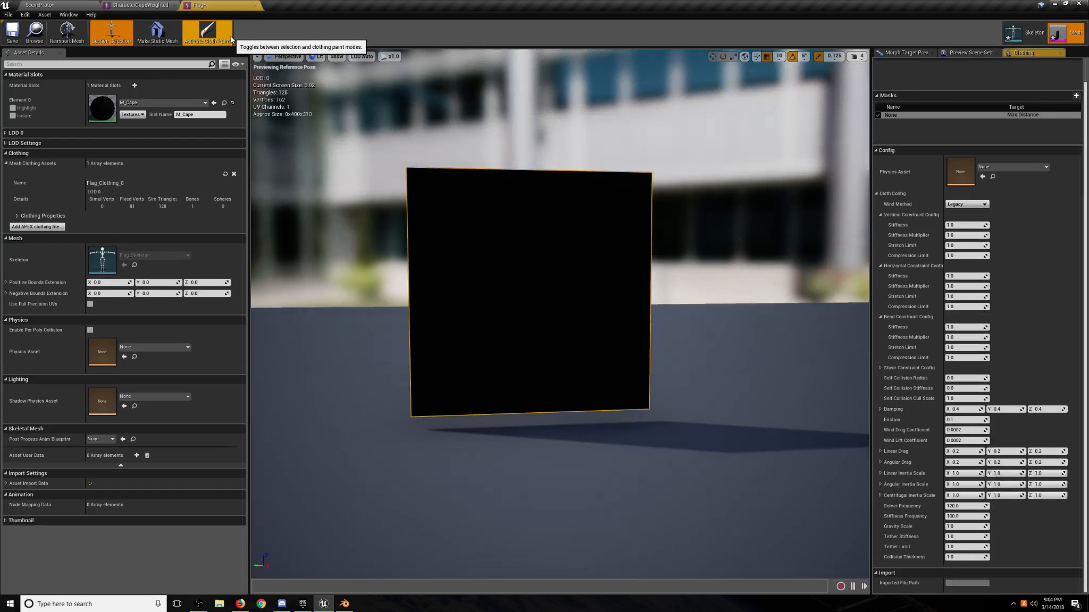
click(40, 5)
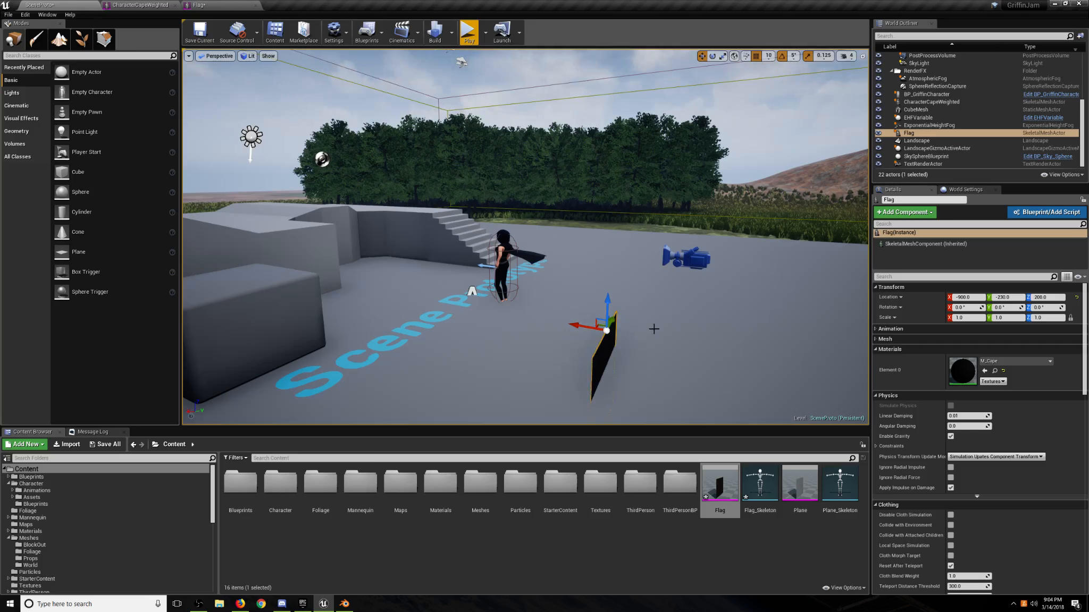
Raise the flag above the ground to a Z location of 360.
drag(608, 298, 609, 211)
key(a)
right_drag(609, 211, 717, 210)
key(a)
key(d)
Play the level, walk the character around to look at the flag and stop the play session.
click(471, 43)
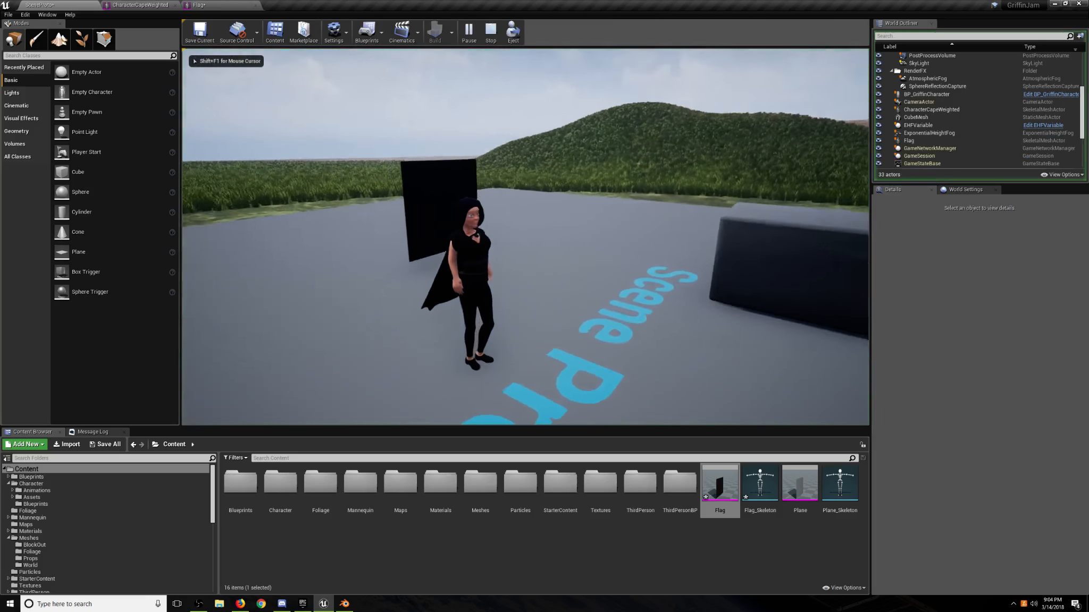
key(w)
key(w)
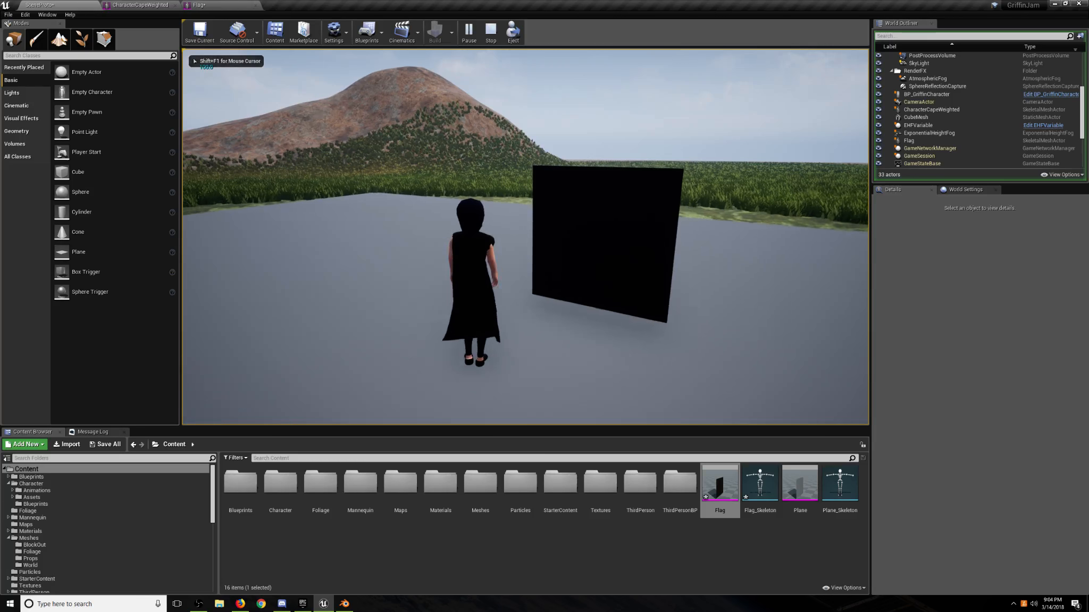
key(Escape)
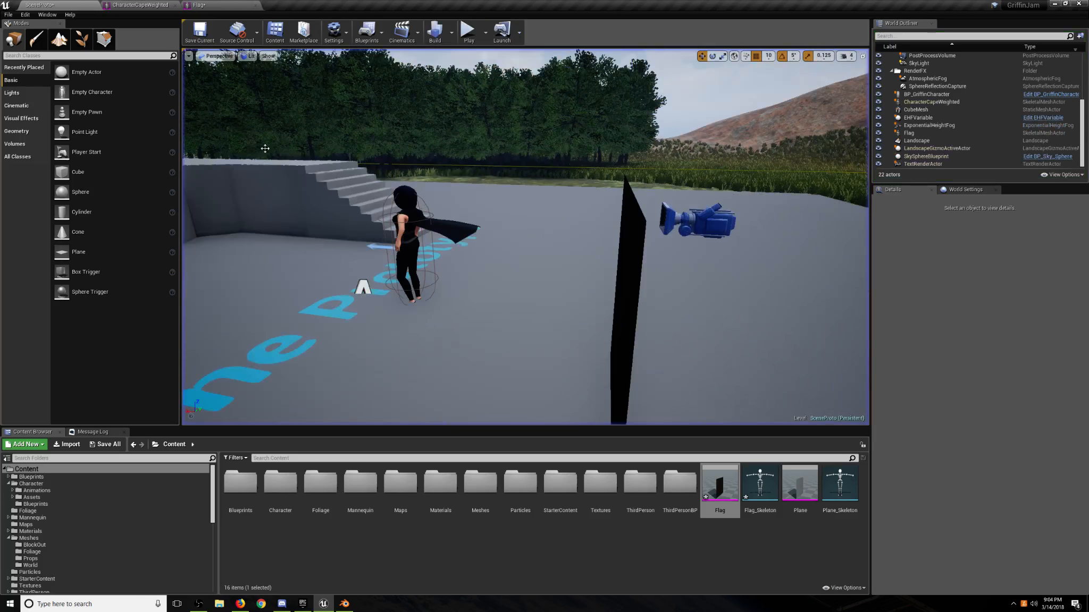
Place a Wind Directional Source between the character and the flag, with strength, speed and max gust amount set to 1.0.
key(a)
right_drag(393, 173, 425, 176)
click(596, 250)
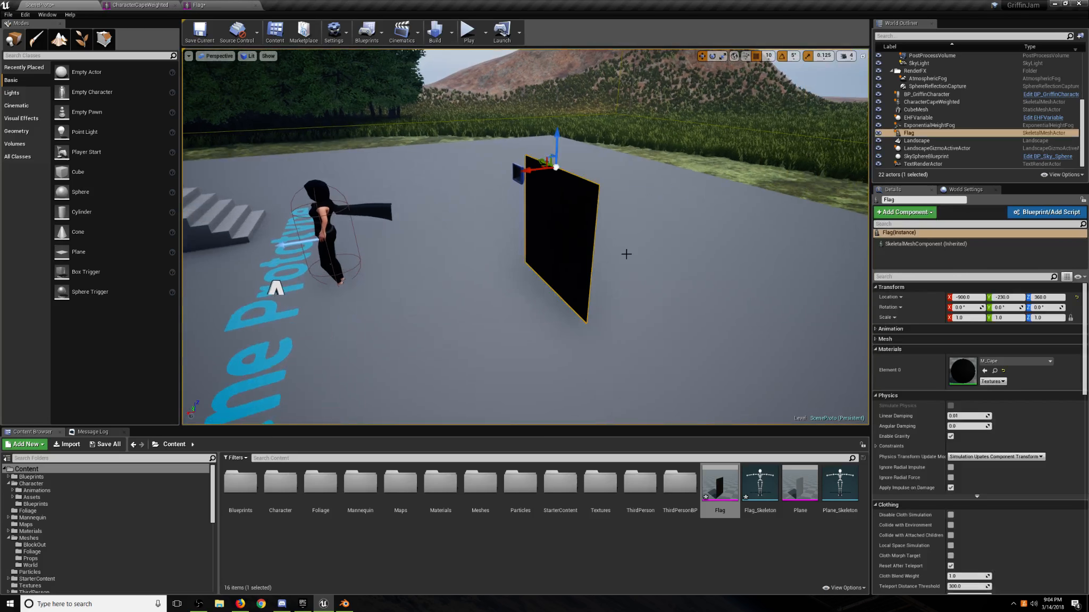
click(27, 55)
text(wind)
drag(52, 92, 444, 272)
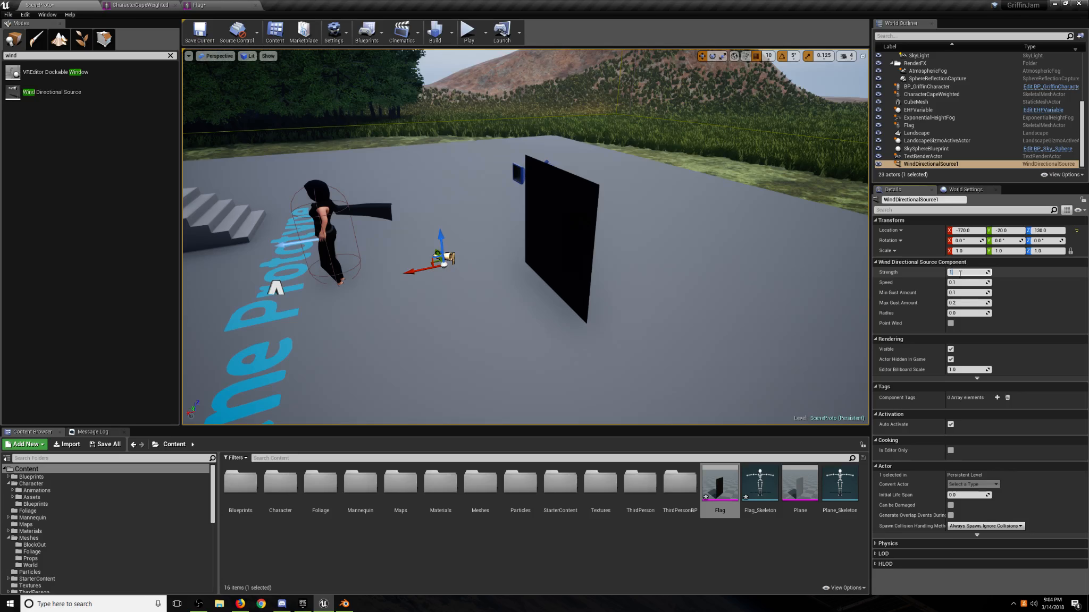
text(1)
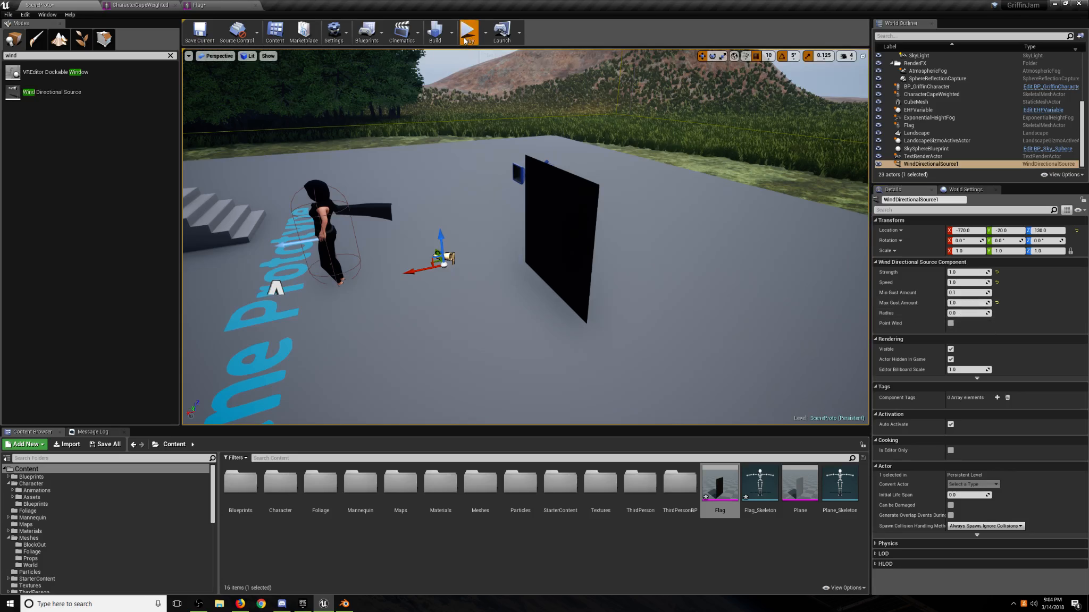
Play the level detached from the character and examine the flag's motion in the wind from several sides in fullscreen.
click(466, 33)
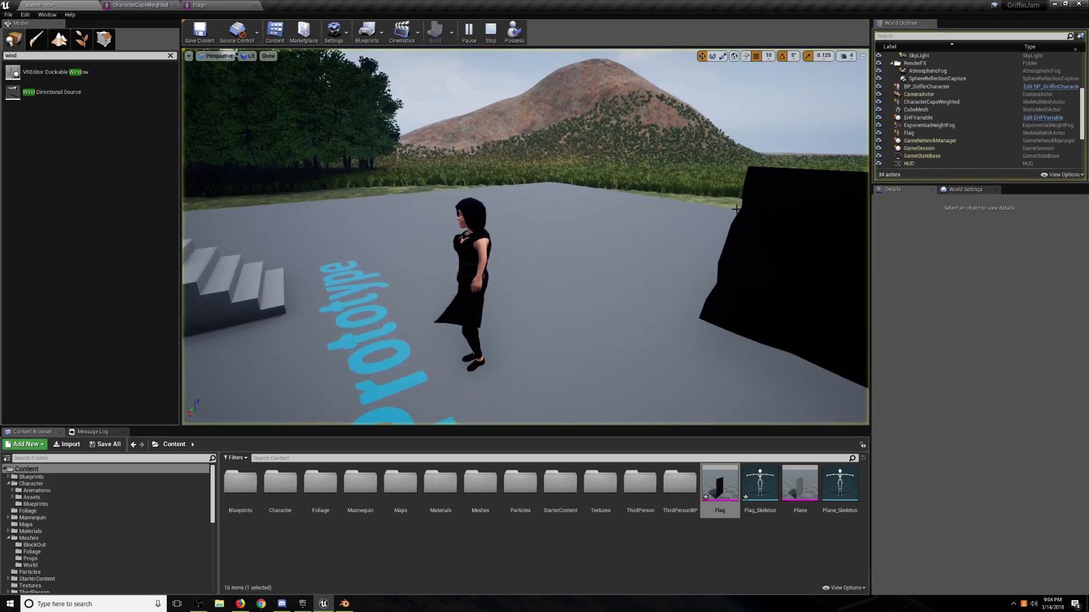
key(F11)
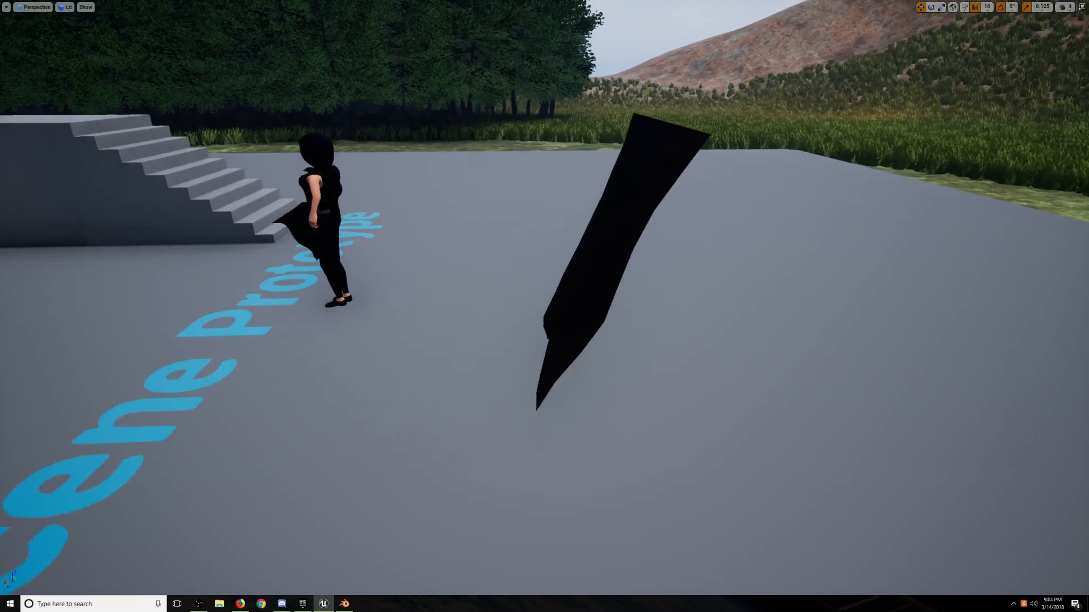
right_drag(544, 306, 393, 299)
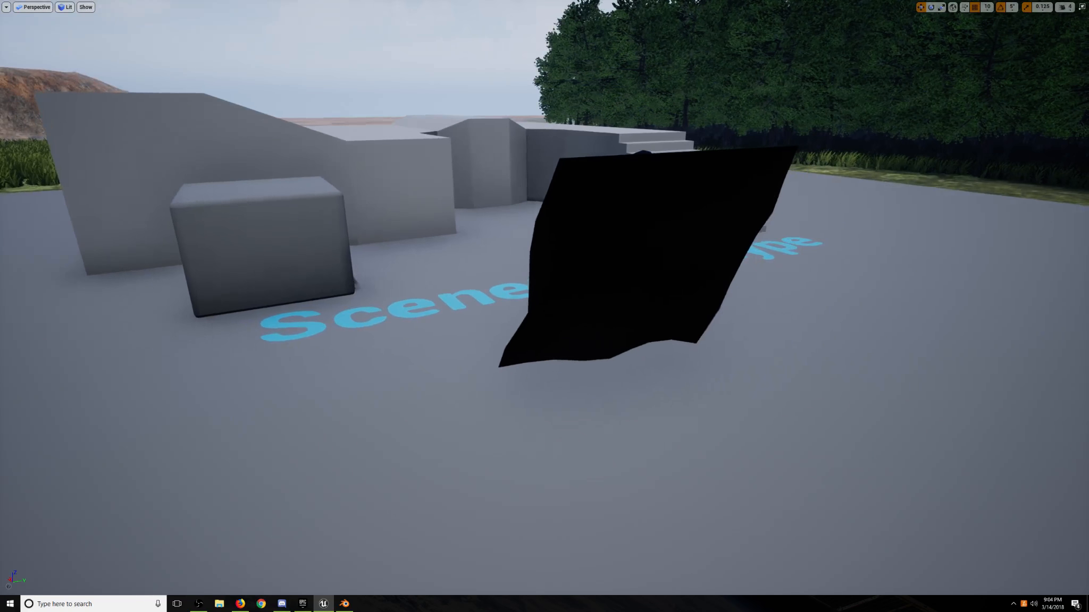
right_drag(568, 235, 744, 213)
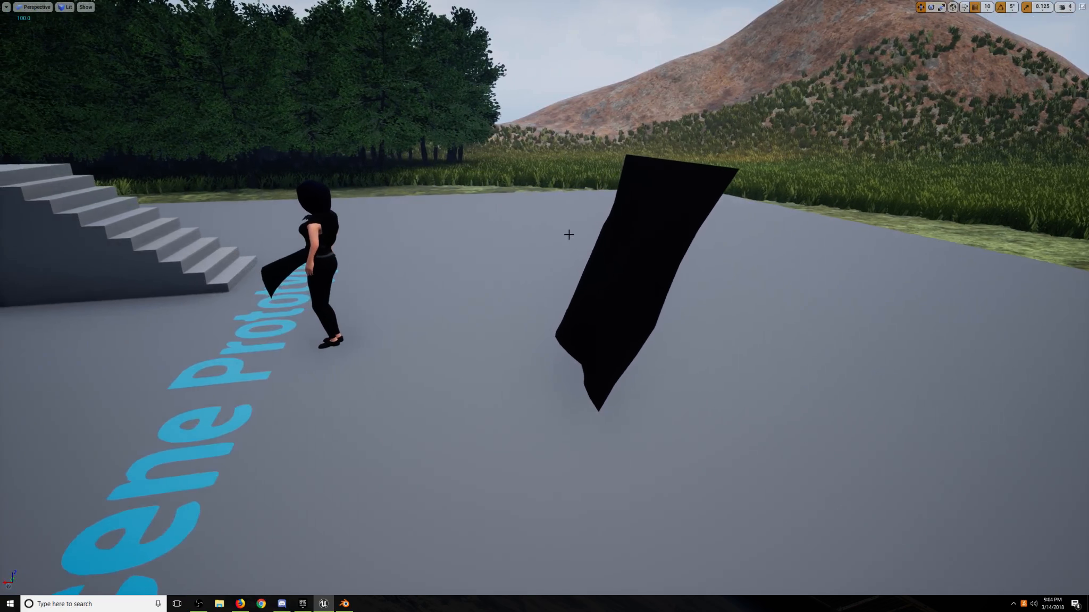
key(F11)
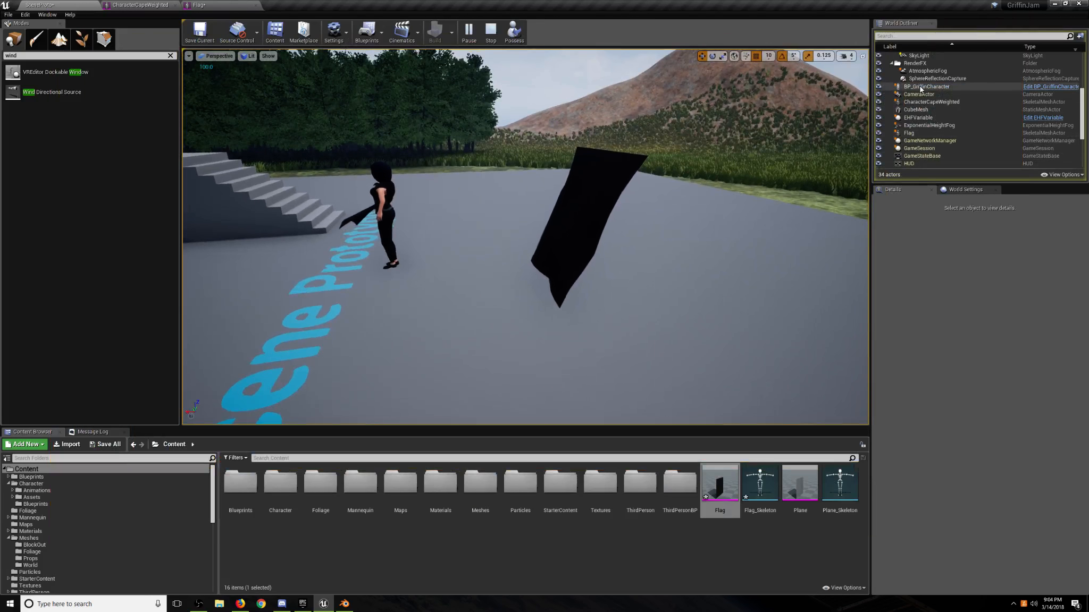
Rotate the Wind Directional Source about -115° around Z in the running level, view the flag from the side and stop the play session.
scroll(921, 88, down, 4)
click(930, 163)
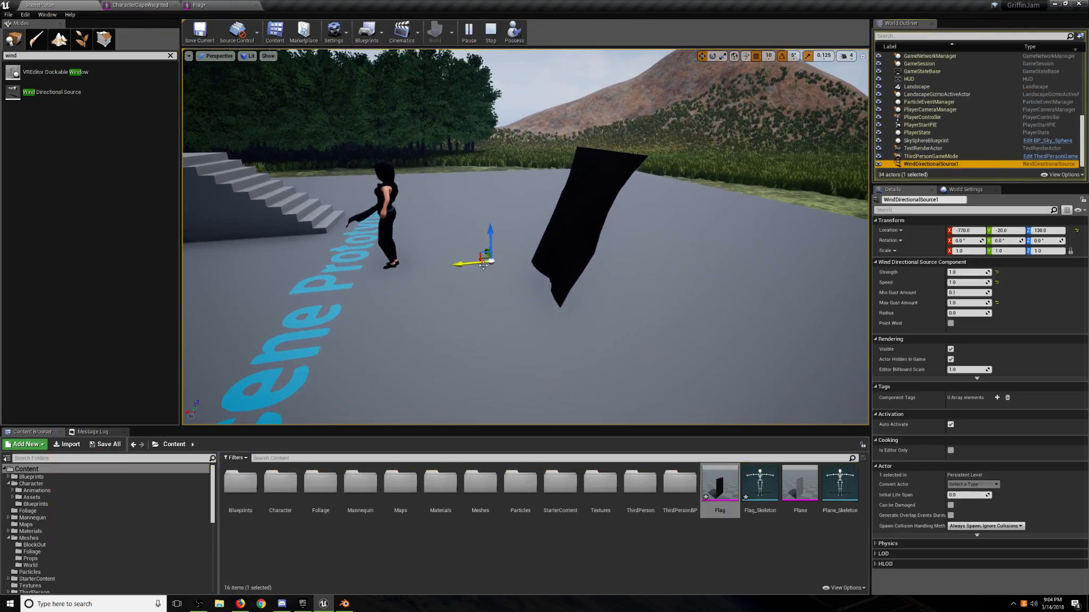
key(e)
drag(463, 274, 534, 284)
right_drag(534, 284, 452, 279)
right_drag(561, 309, 557, 308)
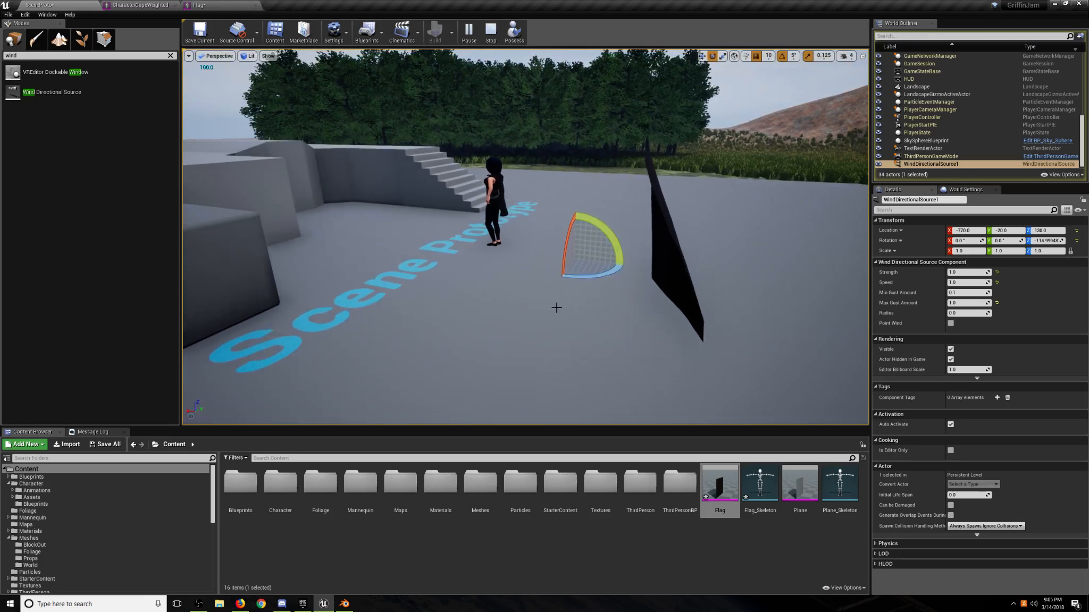
key(Escape)
right_drag(486, 294, 510, 293)
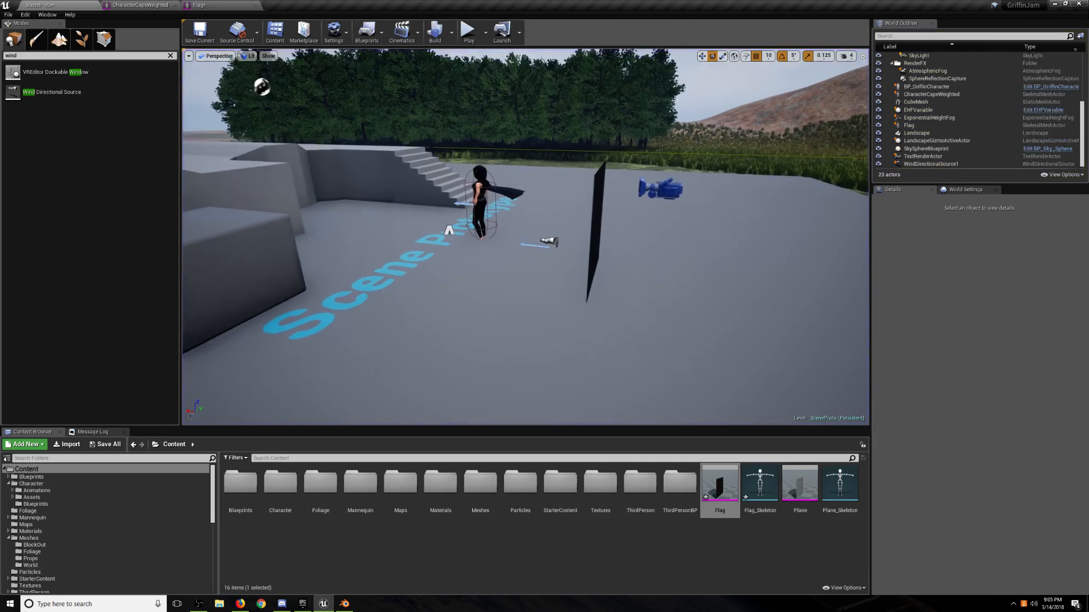
Compare the open mesh editors and examine the Flag mesh's cloth config, including damping, friction and wind coefficients.
click(212, 6)
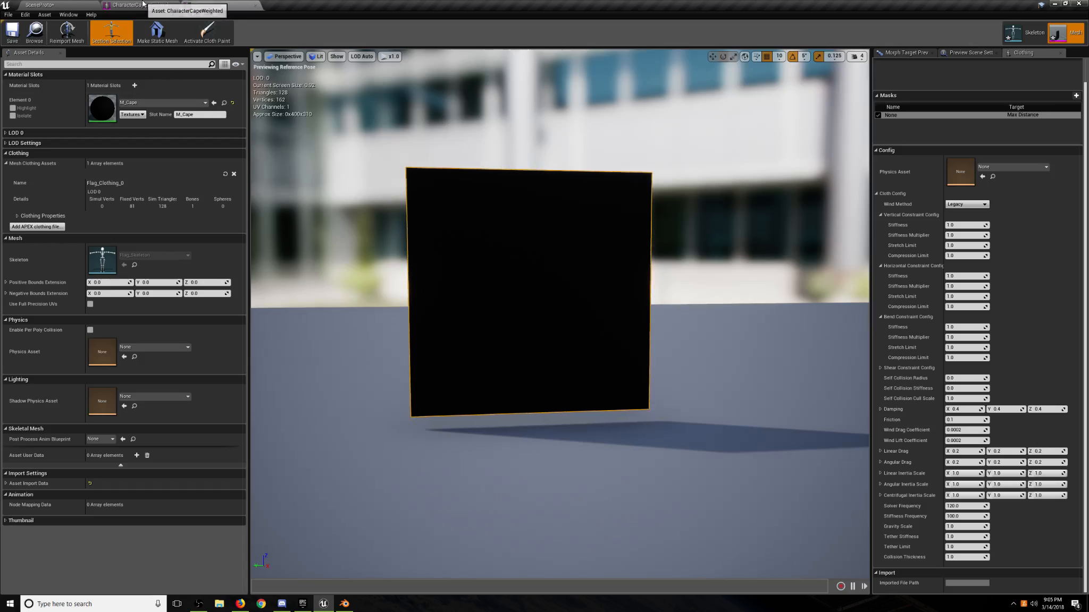
click(141, 5)
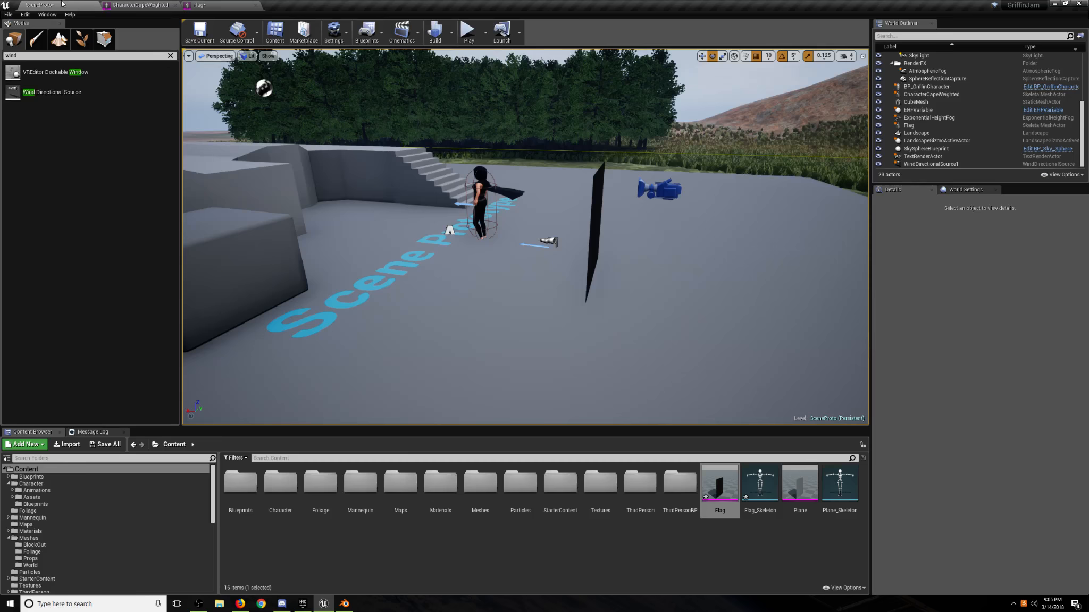
click(205, 5)
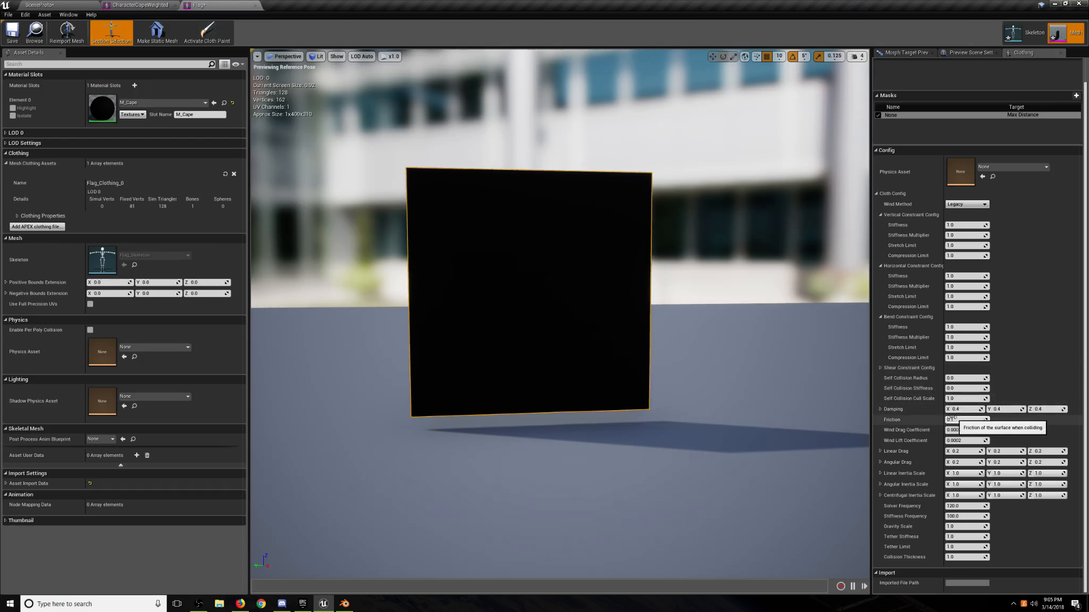
Play the level, run the character around the floor to watch the cape and flag move, and stop the play session.
click(51, 4)
click(470, 32)
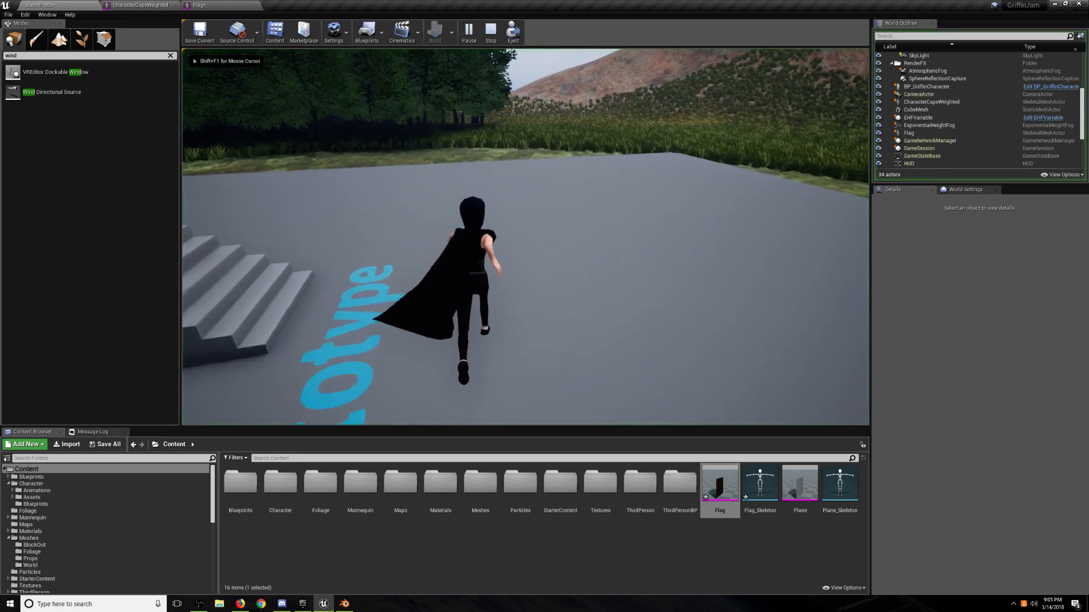
key(w)
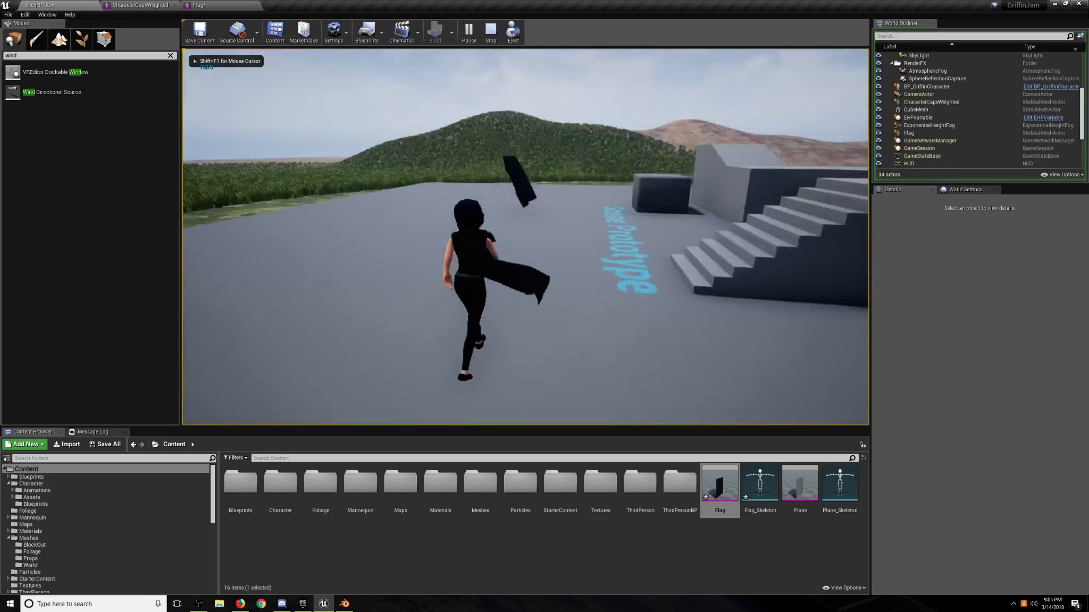
key(w)
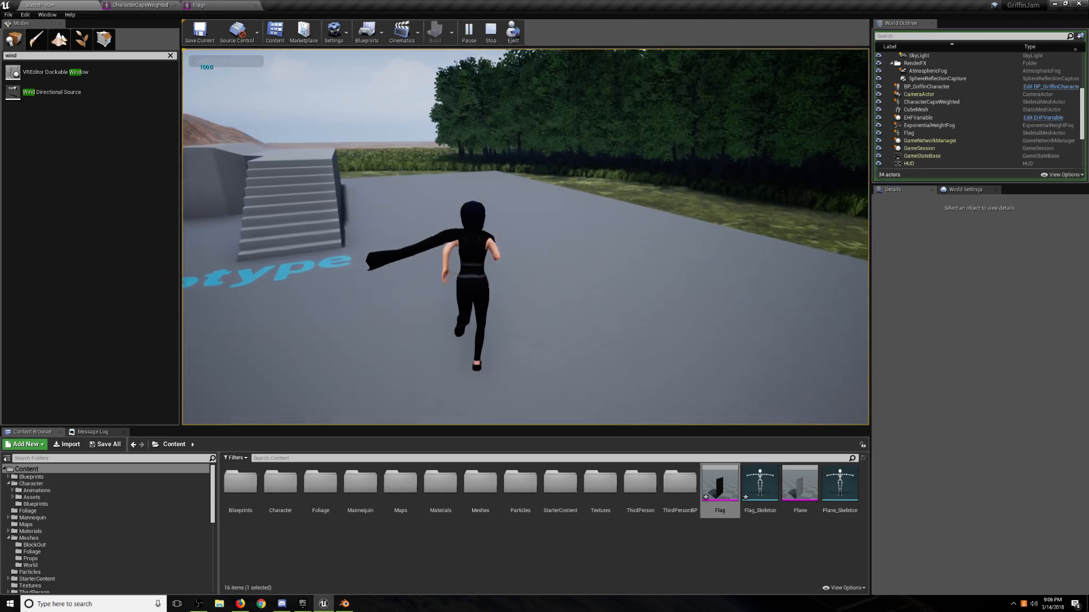
key(w)
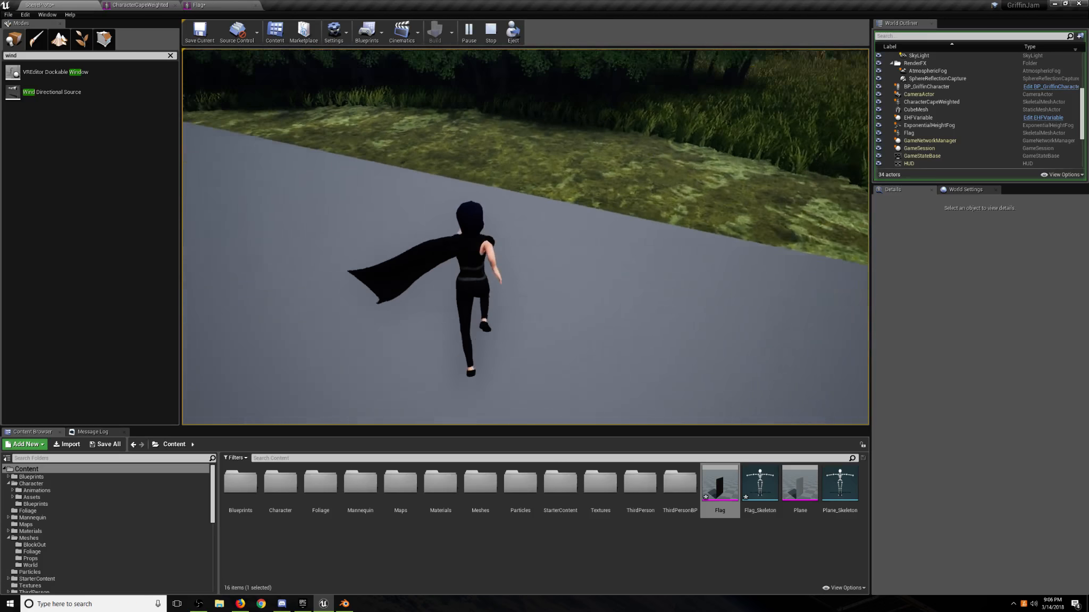
key(w)
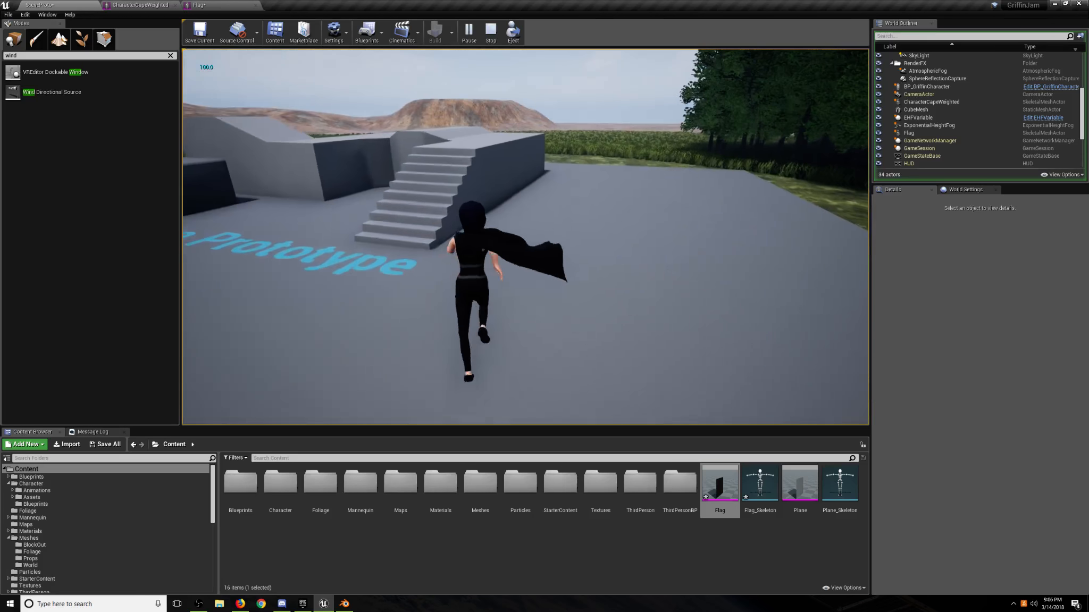
key(w)
key(Escape)
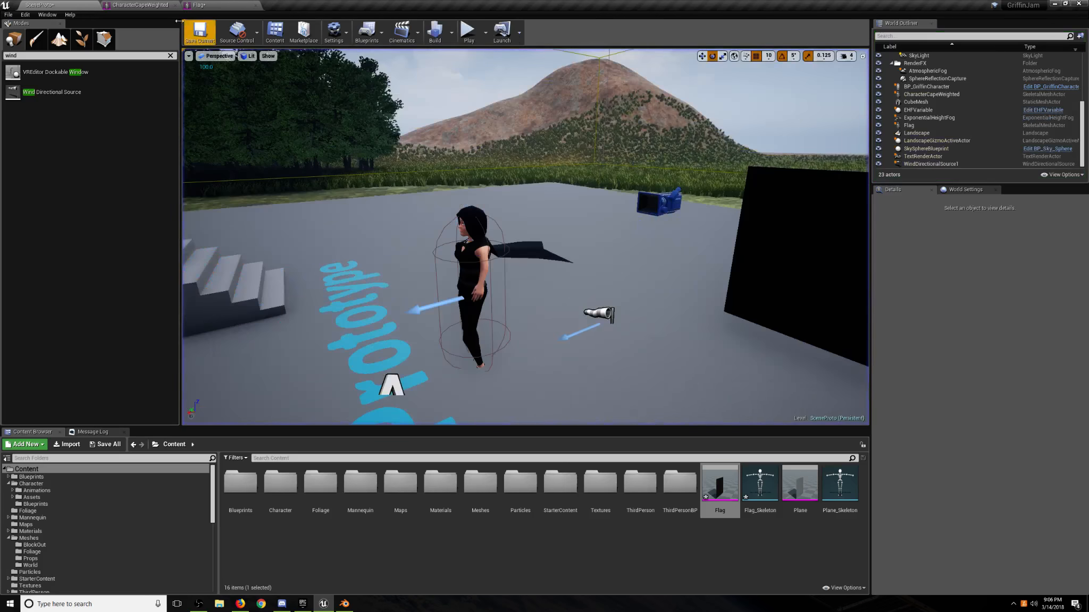
Save the Flag skeletal mesh, return to the level and clear the asset selection.
click(141, 6)
click(220, 6)
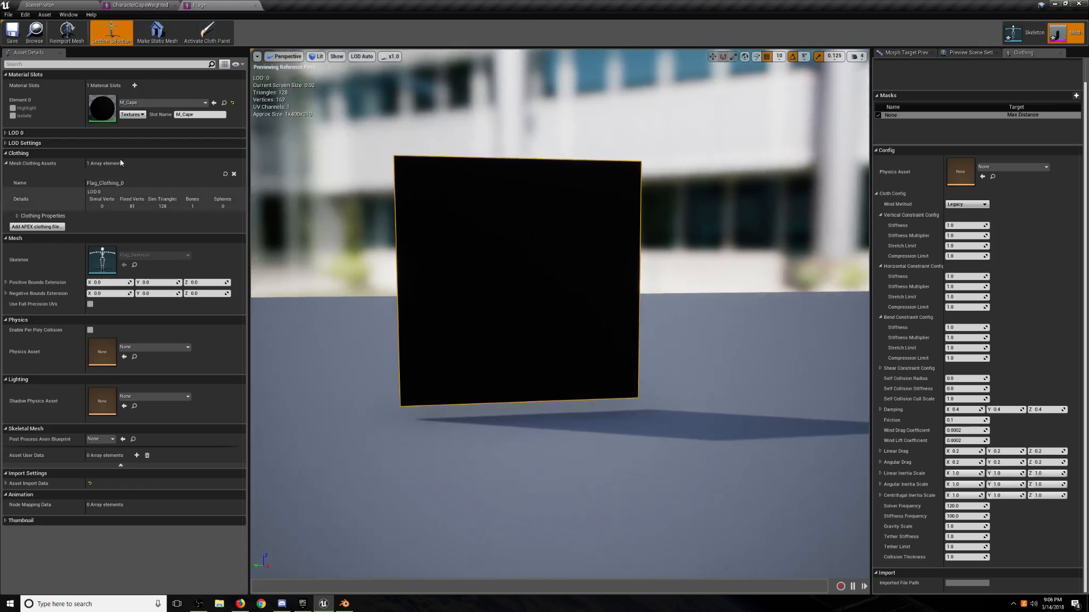
click(52, 4)
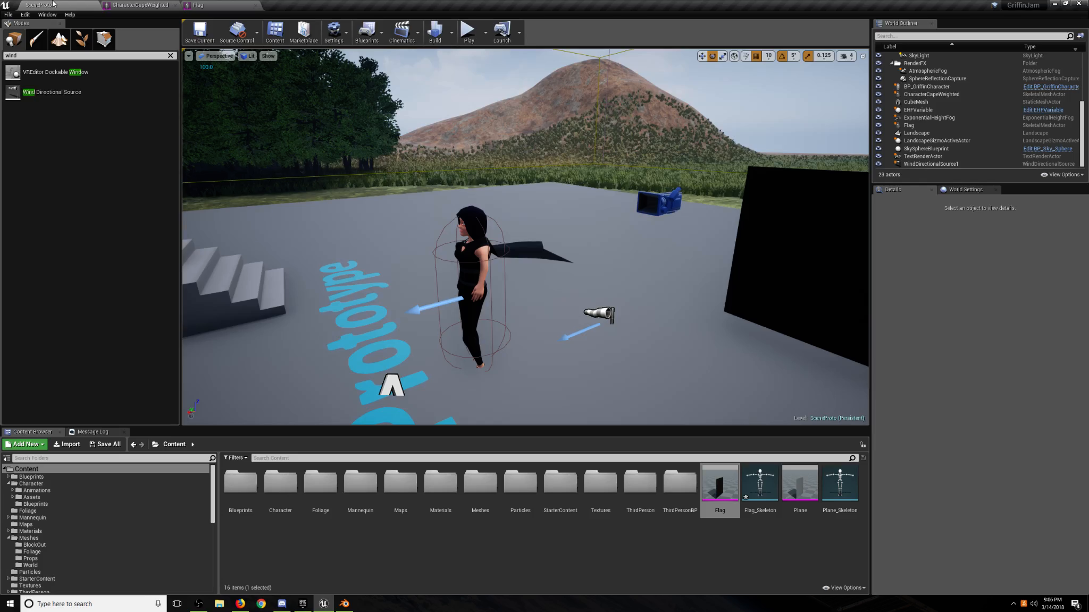
click(447, 528)
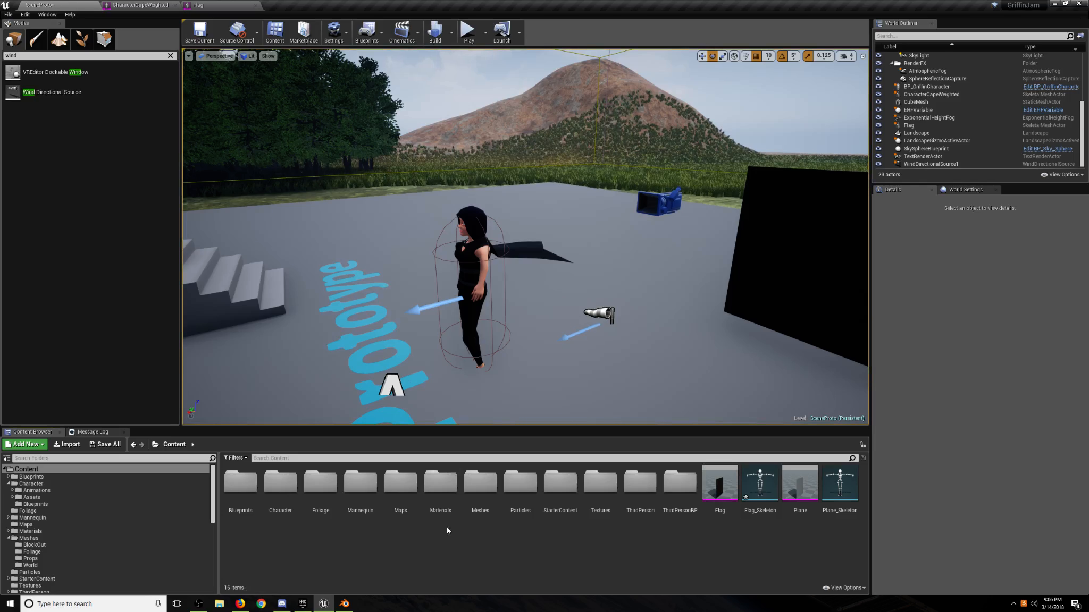
right_drag(412, 354, 414, 332)
Switch to Blender and delete the flag plane from the scene.
click(345, 604)
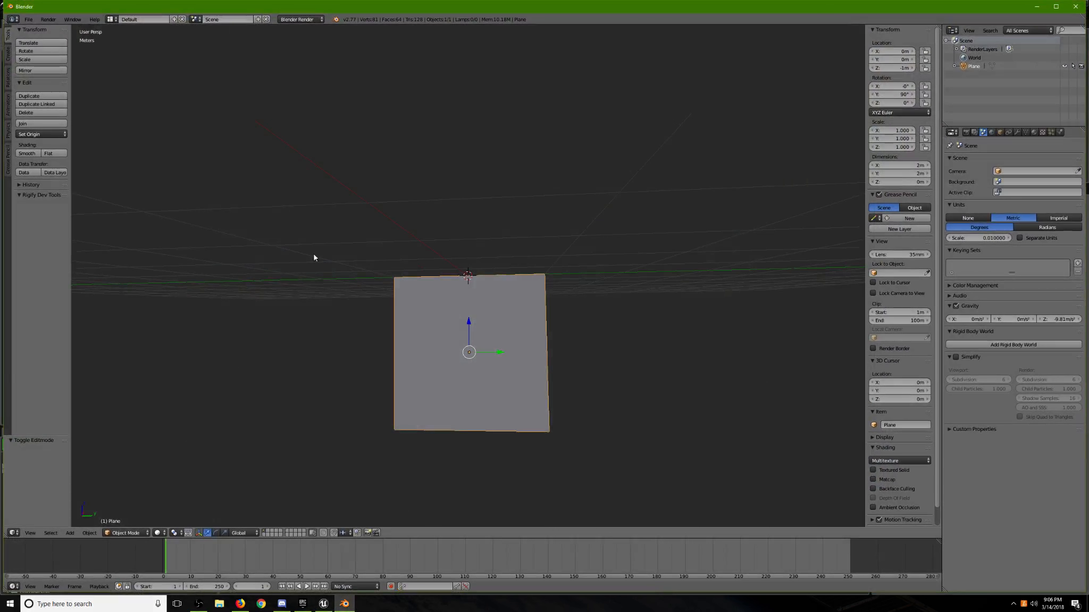
key(a)
key(a)
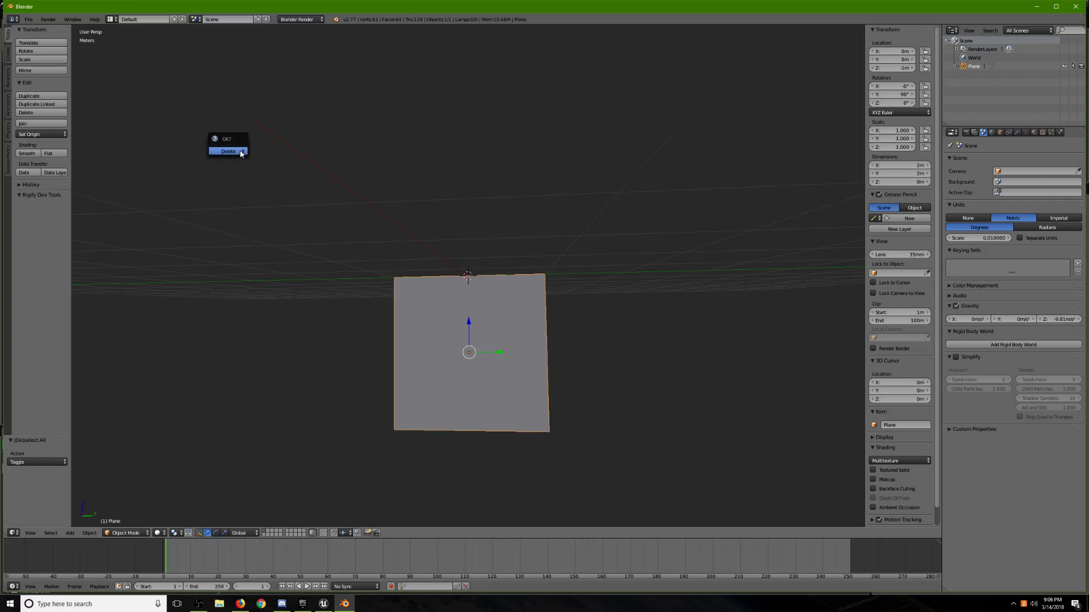
click(239, 151)
Import the caped character's FBX into the empty Blender scene, browsing from the Projects folder.
click(28, 20)
mouse_move(79, 172)
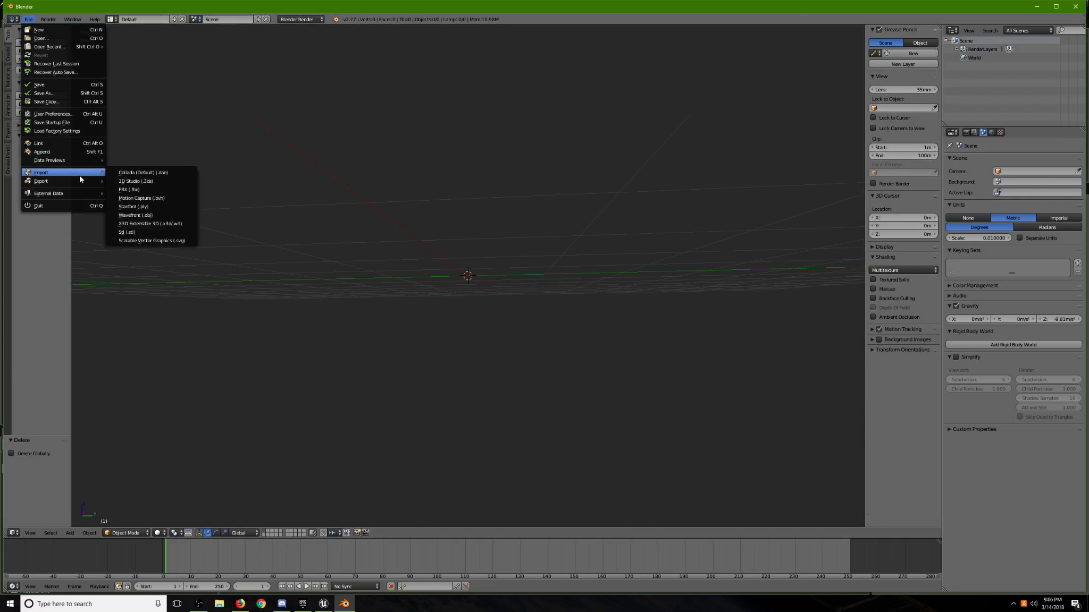
click(132, 192)
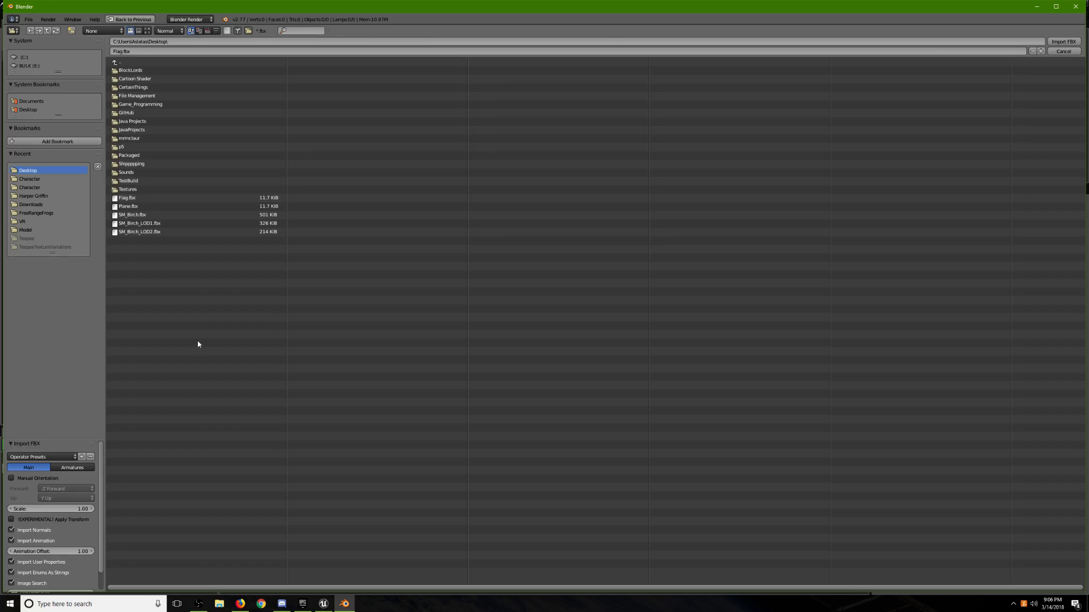
click(30, 188)
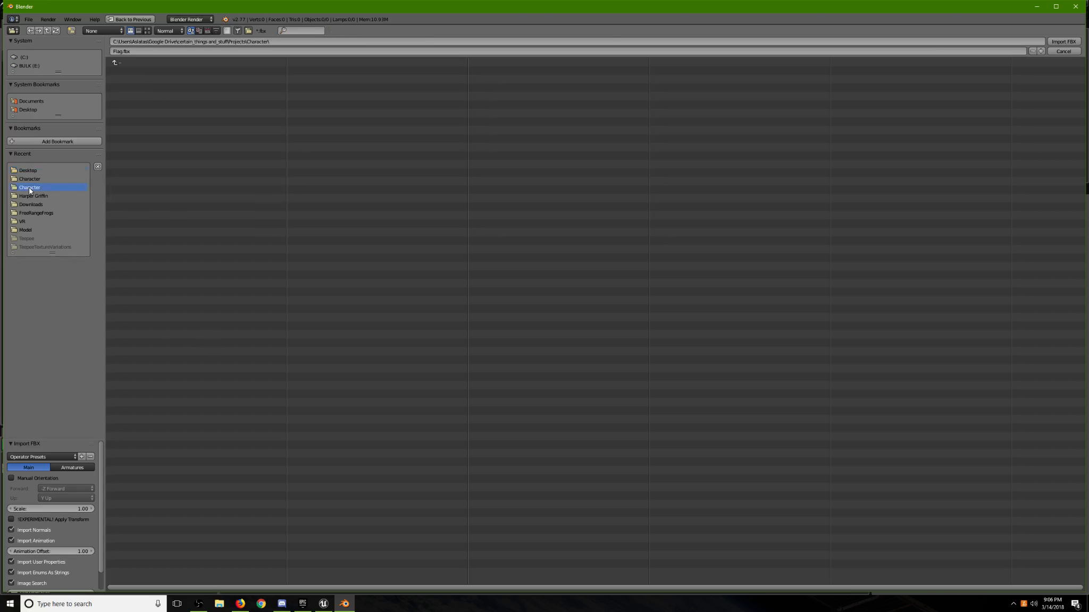
click(117, 63)
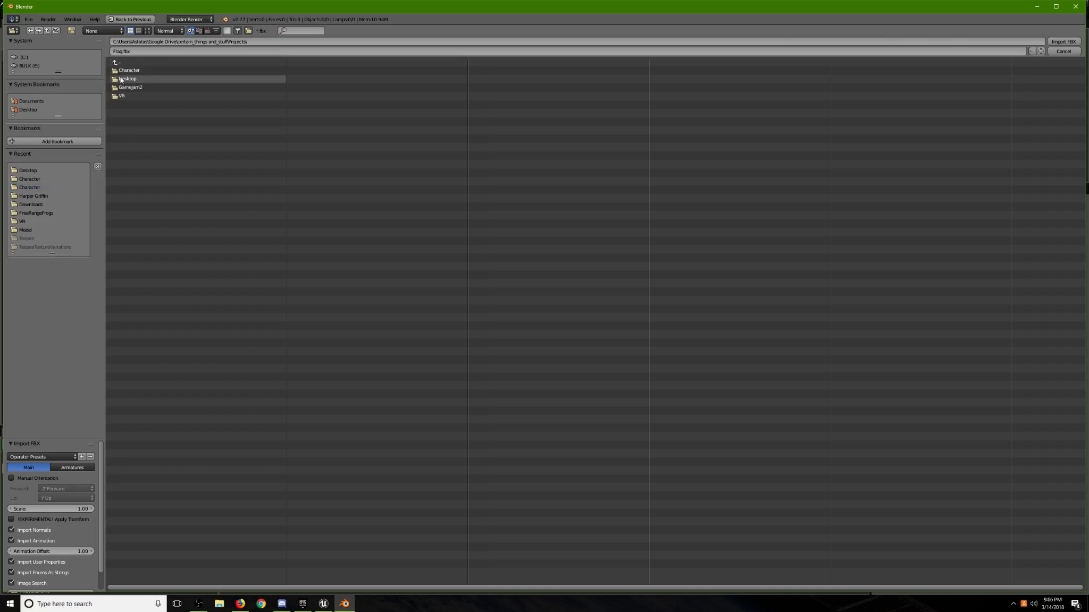
click(122, 73)
click(115, 62)
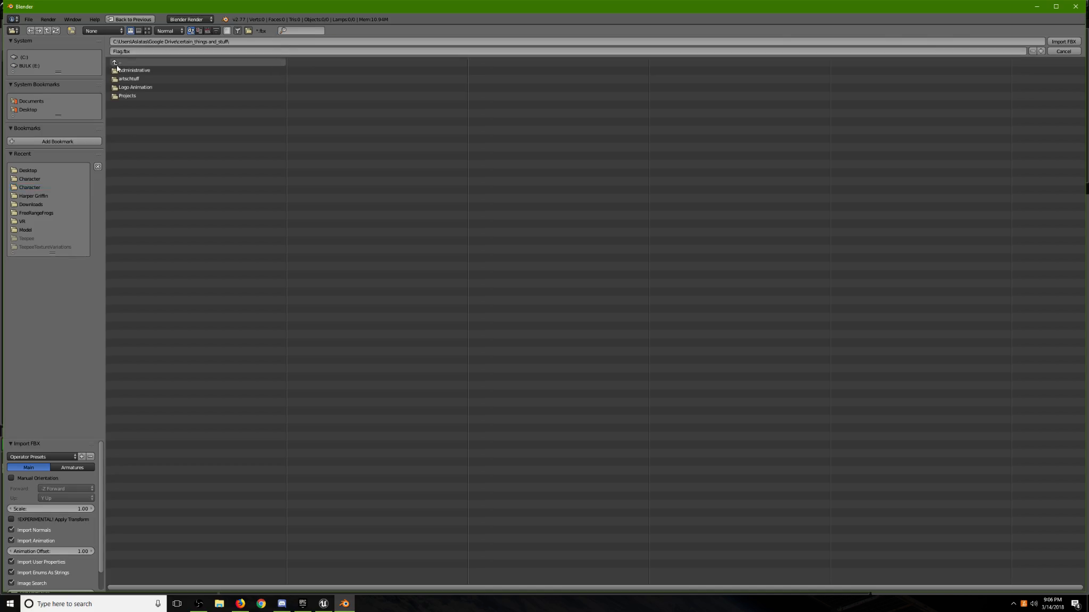
click(126, 97)
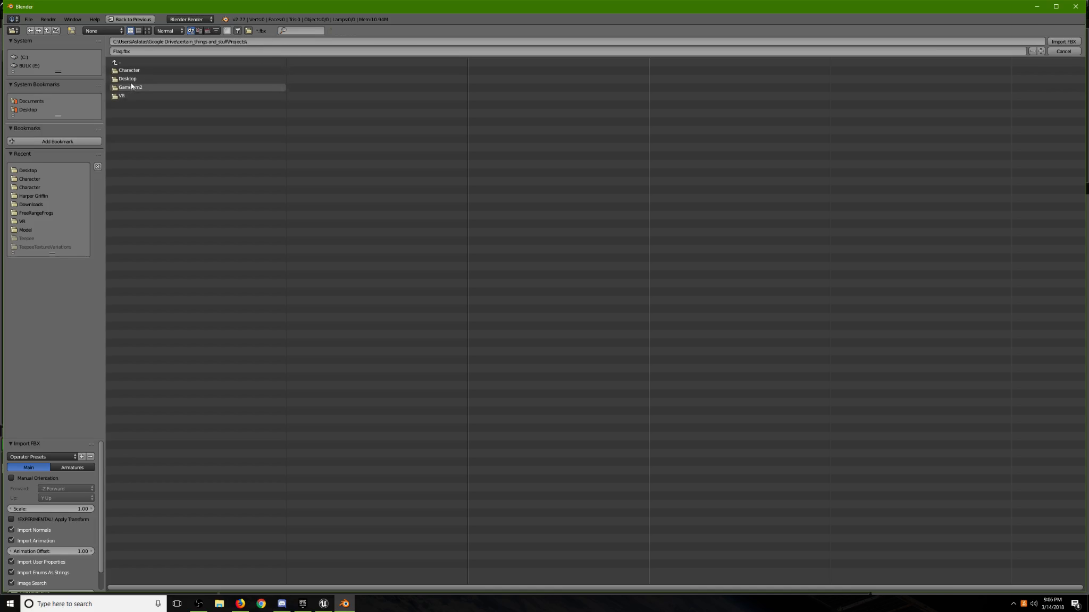
click(130, 79)
click(133, 87)
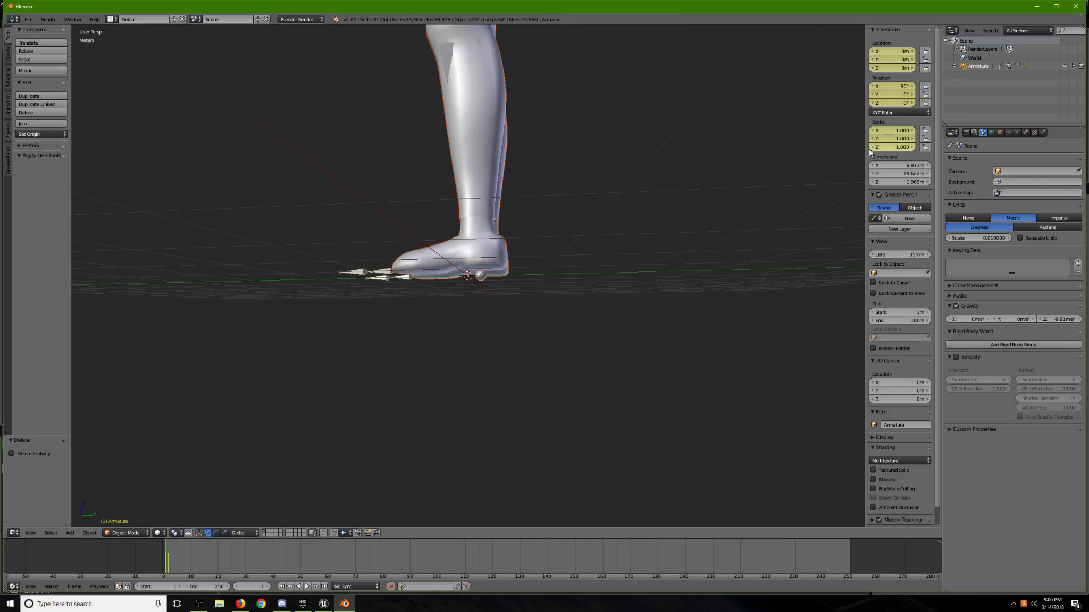
Hide the character's armature and examine the outstretched cape on the mesh from several sides.
scroll(516, 223, down, 6)
middle_drag(517, 220, 396, 241)
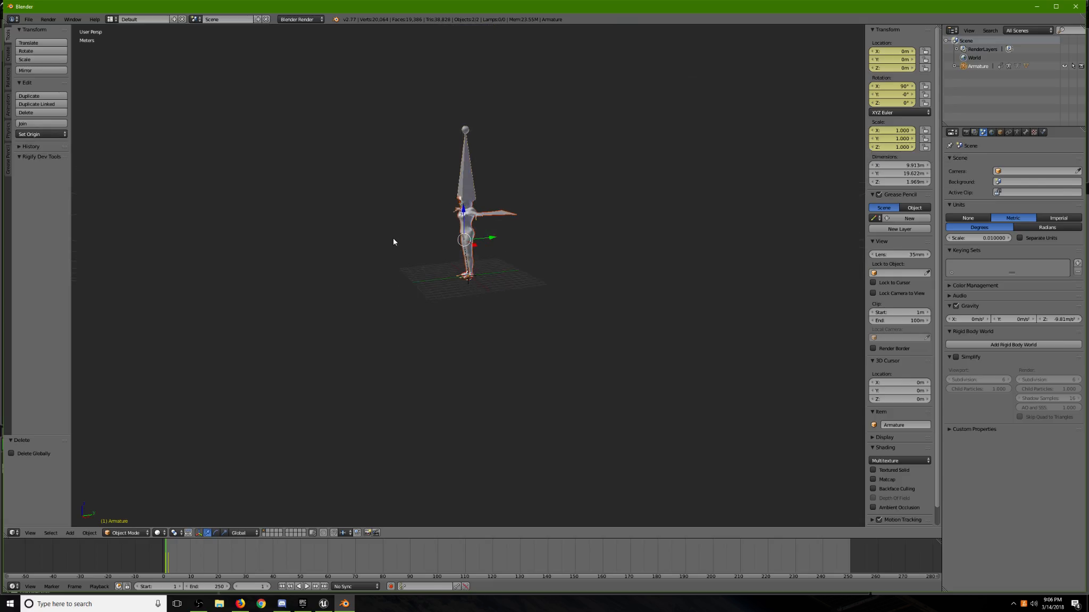
scroll(370, 243, up, 2)
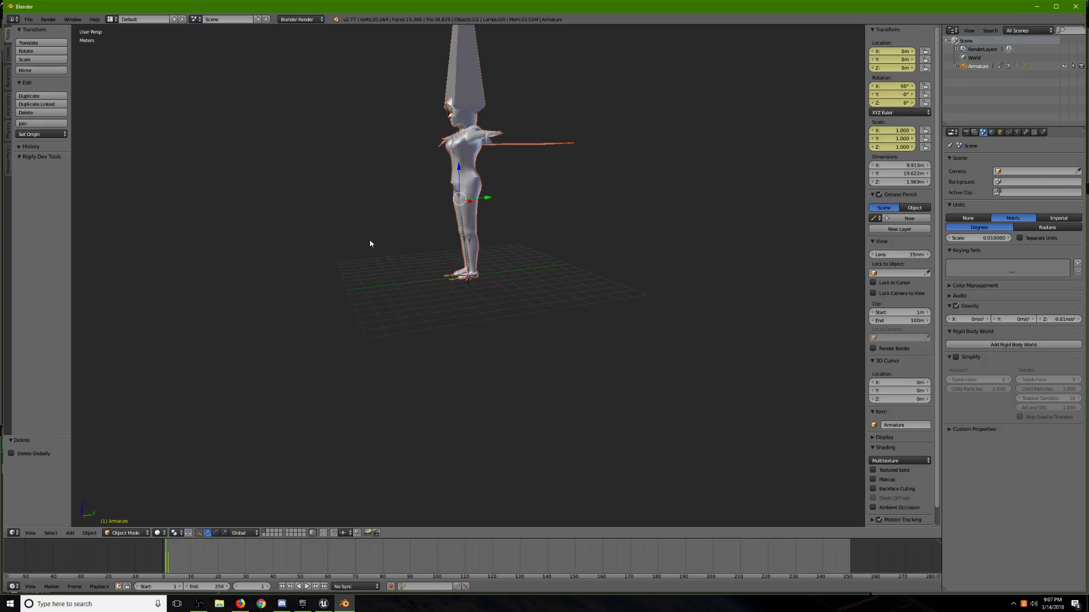
middle_drag(381, 193, 420, 217)
scroll(420, 219, down, 1)
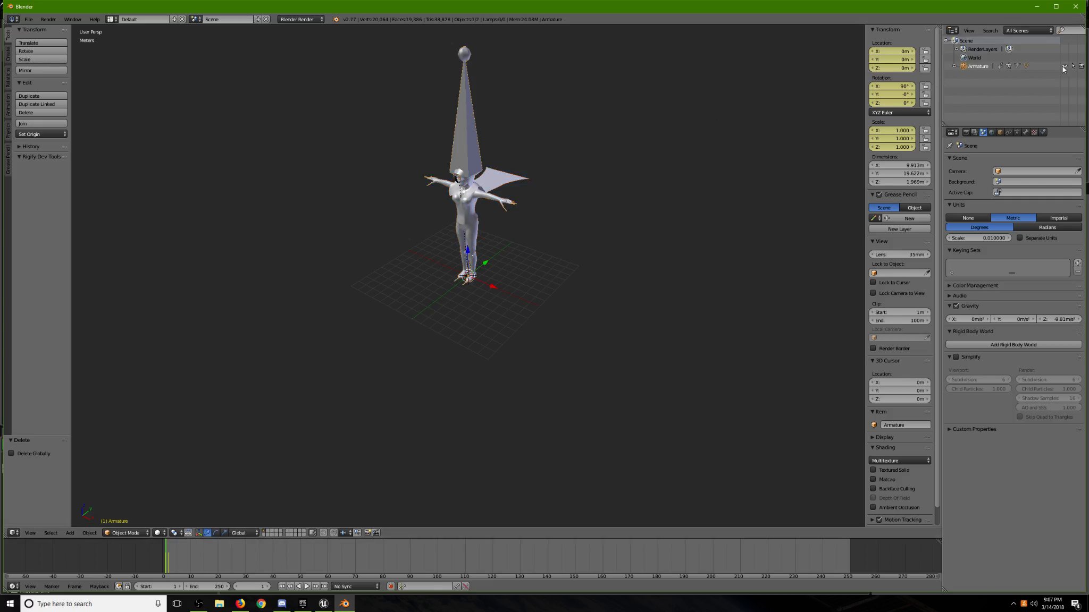
key(h)
scroll(529, 159, up, 4)
middle_drag(531, 163, 493, 134)
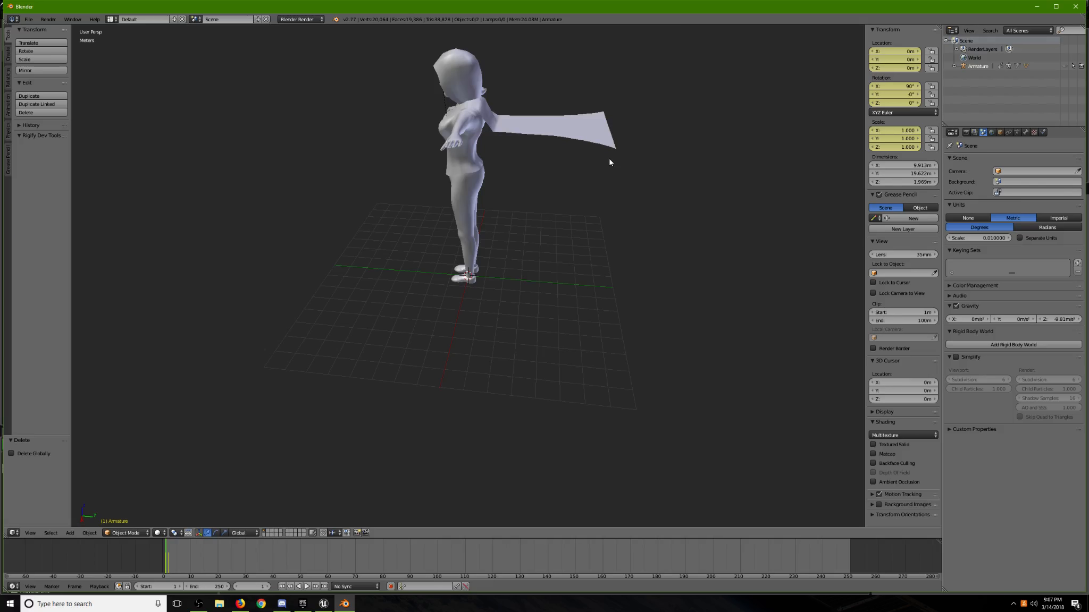
middle_drag(566, 158, 590, 130)
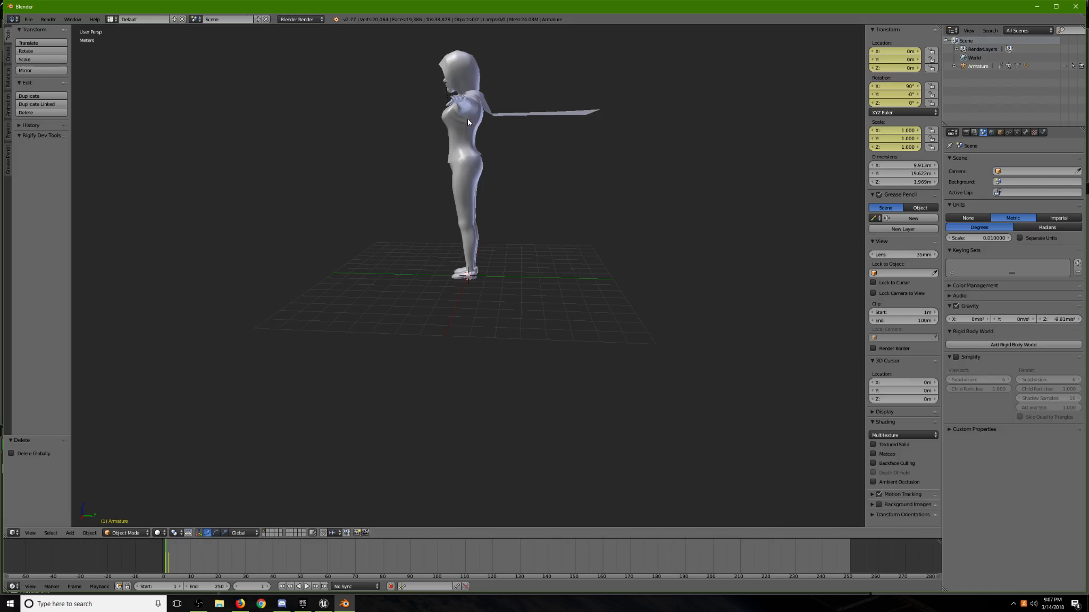
Switch to Unreal and look at the clothing on the CharacterCapeWeighted mesh and the cape in the level.
click(324, 604)
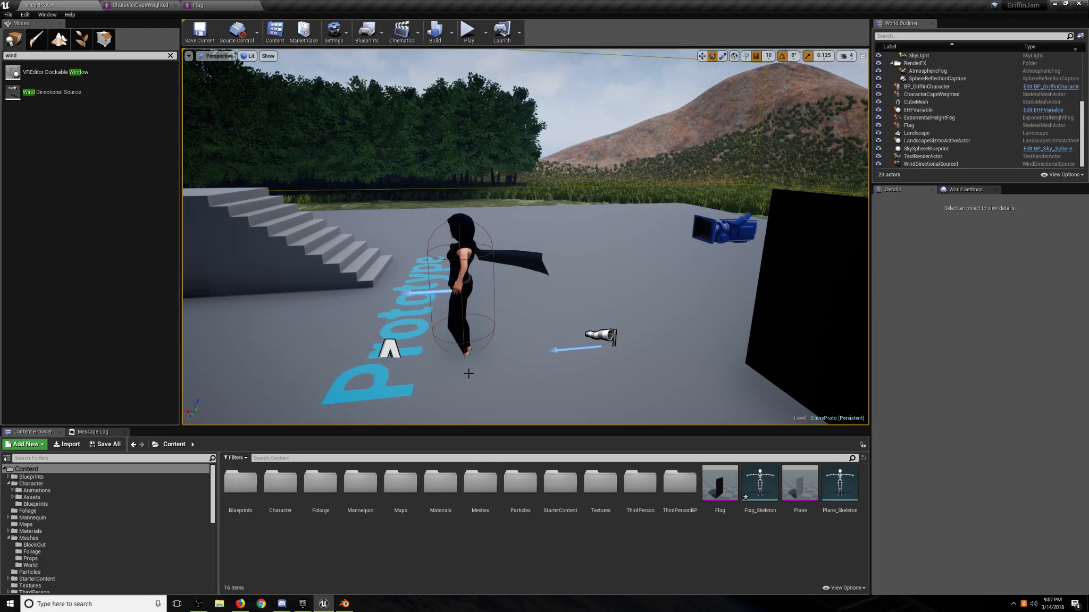
click(140, 5)
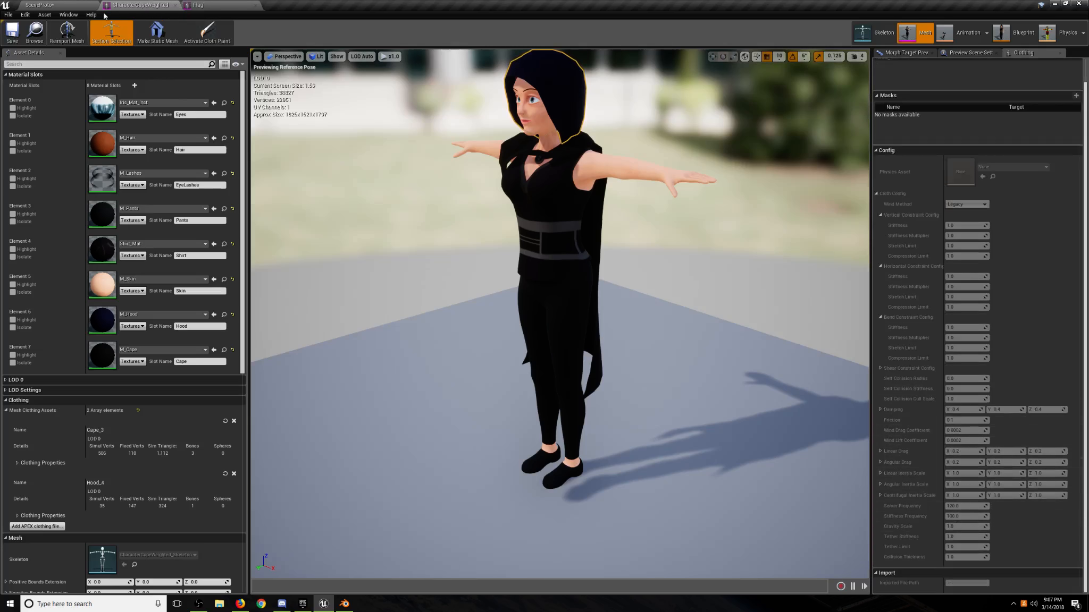
click(40, 5)
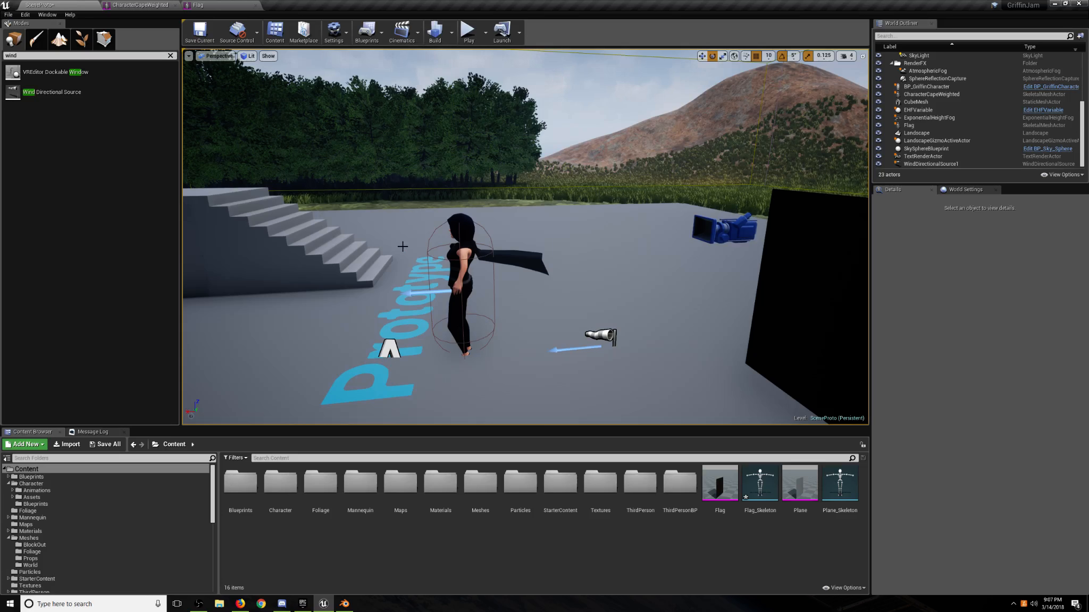
Switch to Blender, unhide the character's armature and put it in Pose Mode.
click(342, 603)
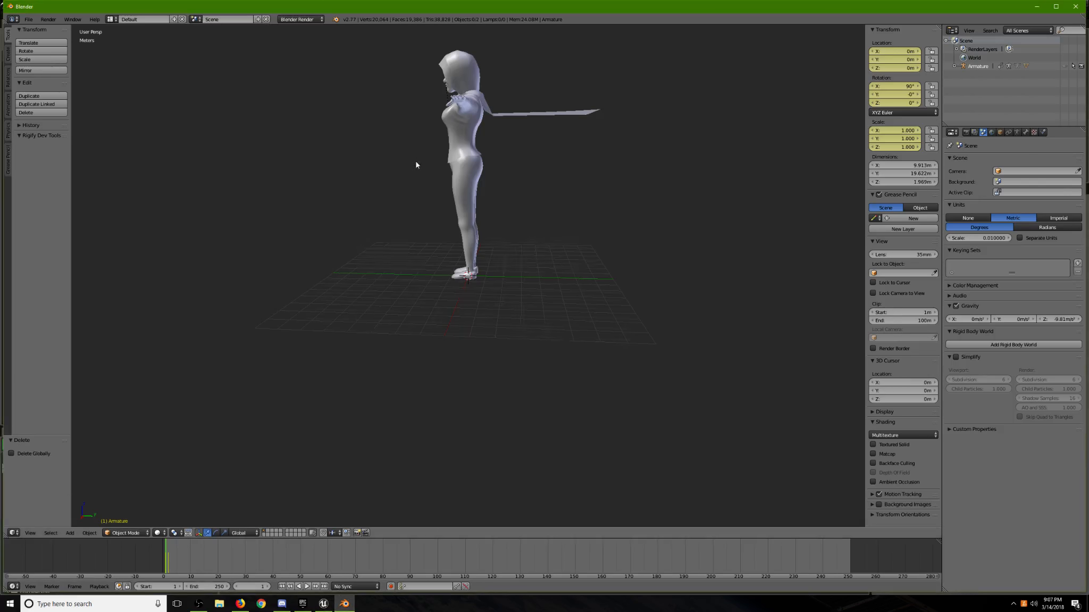
middle_drag(415, 160, 442, 183)
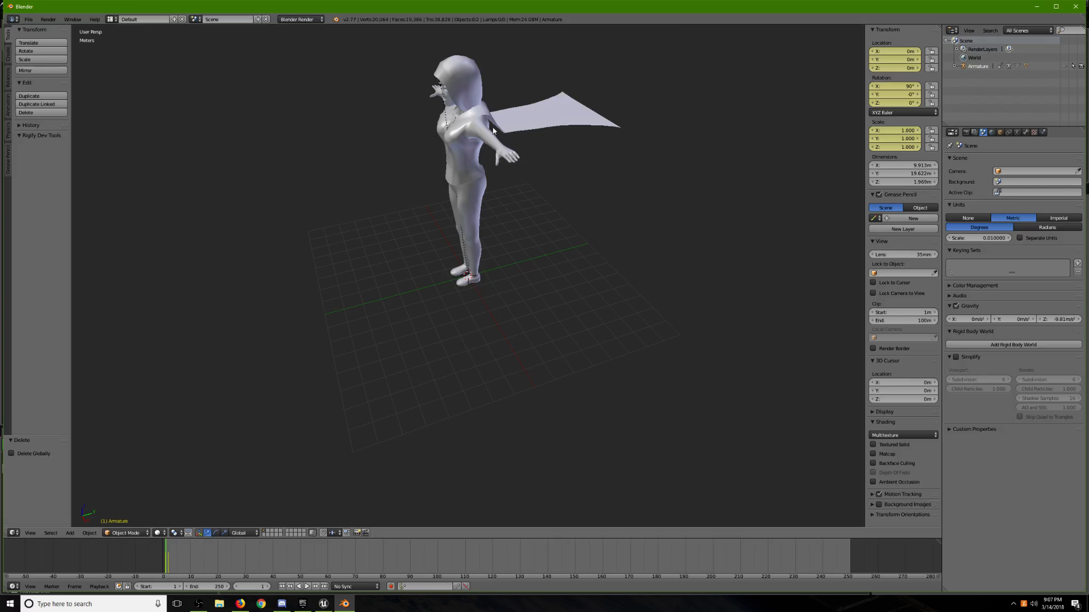
middle_drag(493, 130, 508, 128)
click(971, 64)
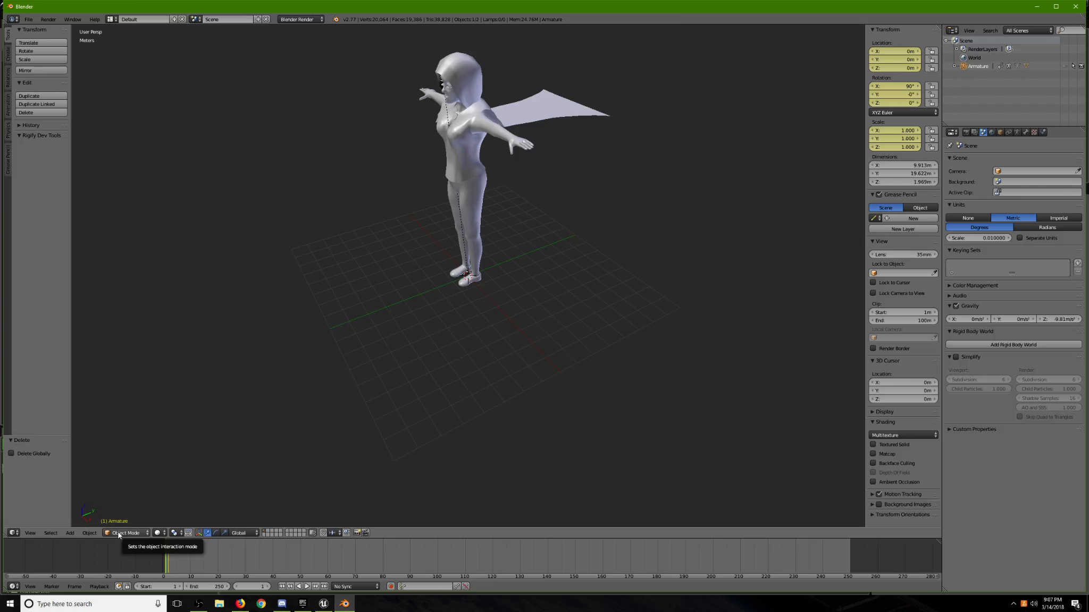
click(1066, 66)
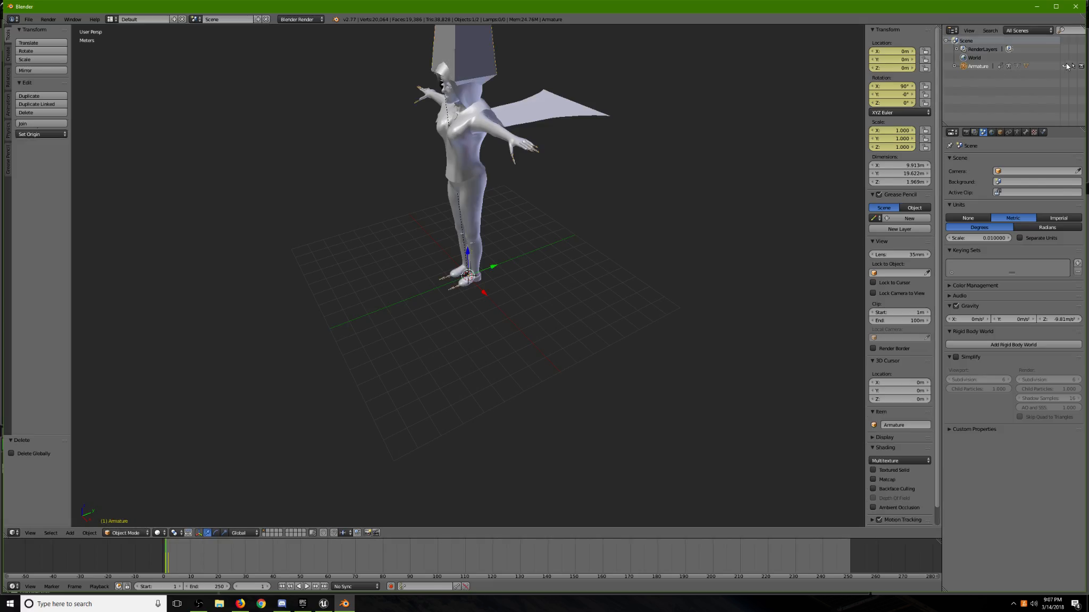
click(126, 533)
click(129, 505)
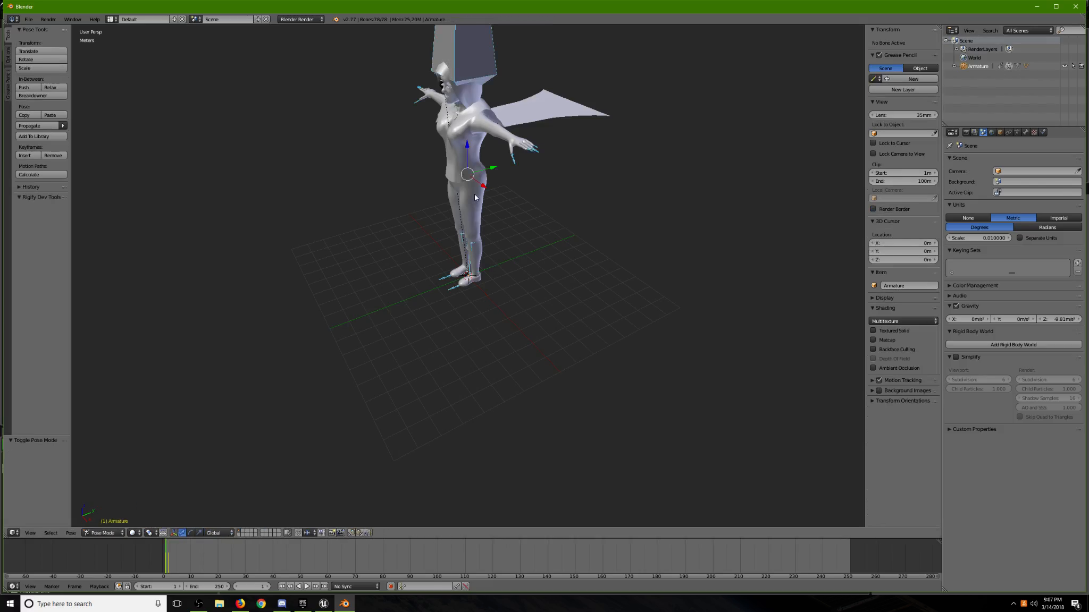
Select the character mesh, switch it to Weight Paint mode and view the bone weights on the cape and body.
right_click(460, 147)
key(Tab)
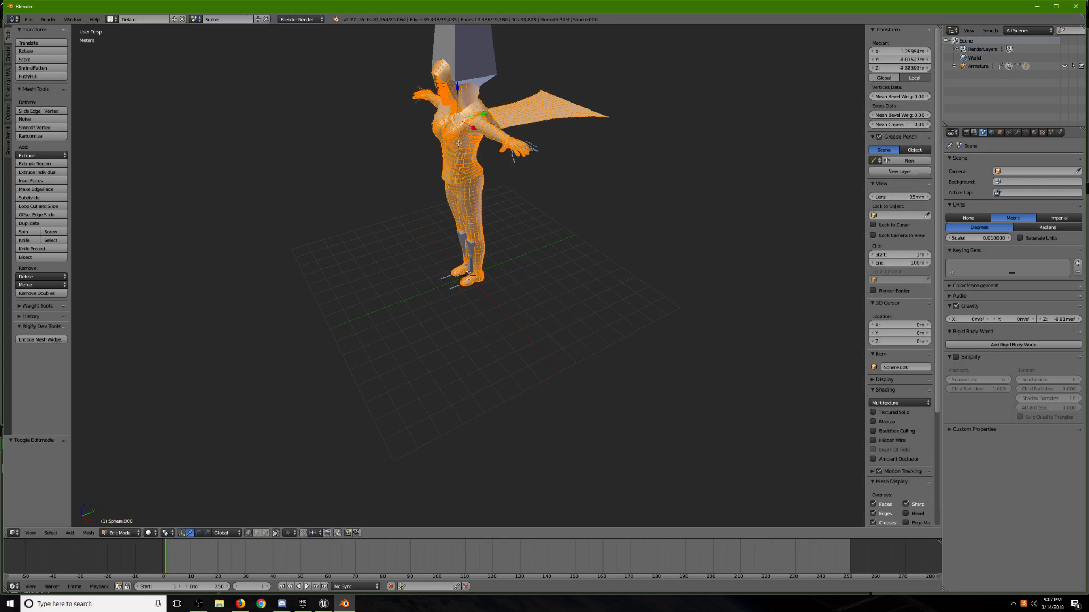
key(Tab)
key(ctrl+Tab)
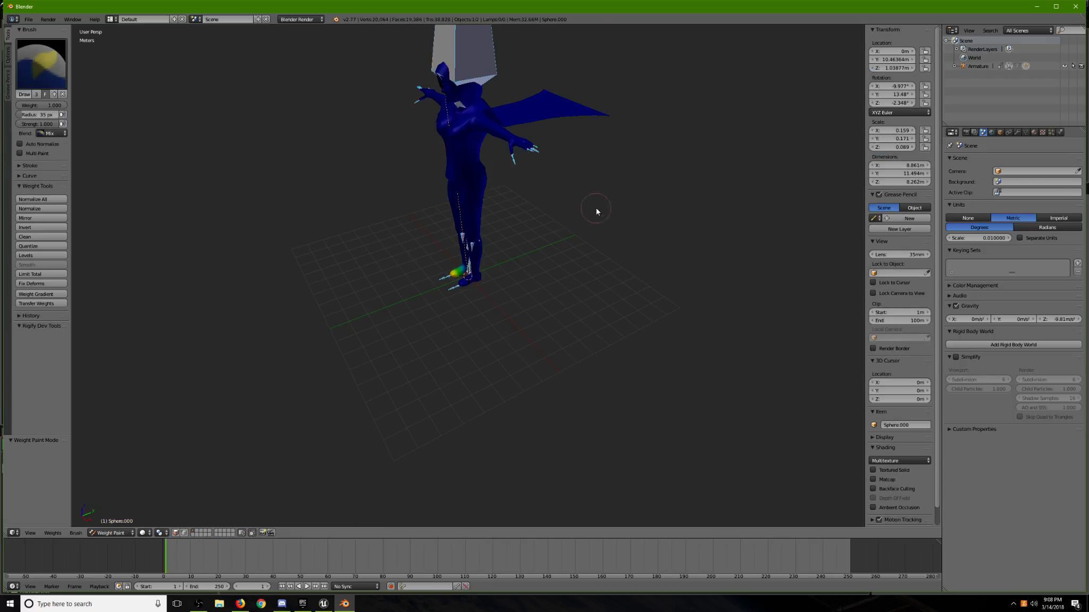
middle_drag(596, 211, 585, 182)
scroll(585, 159, up, 5)
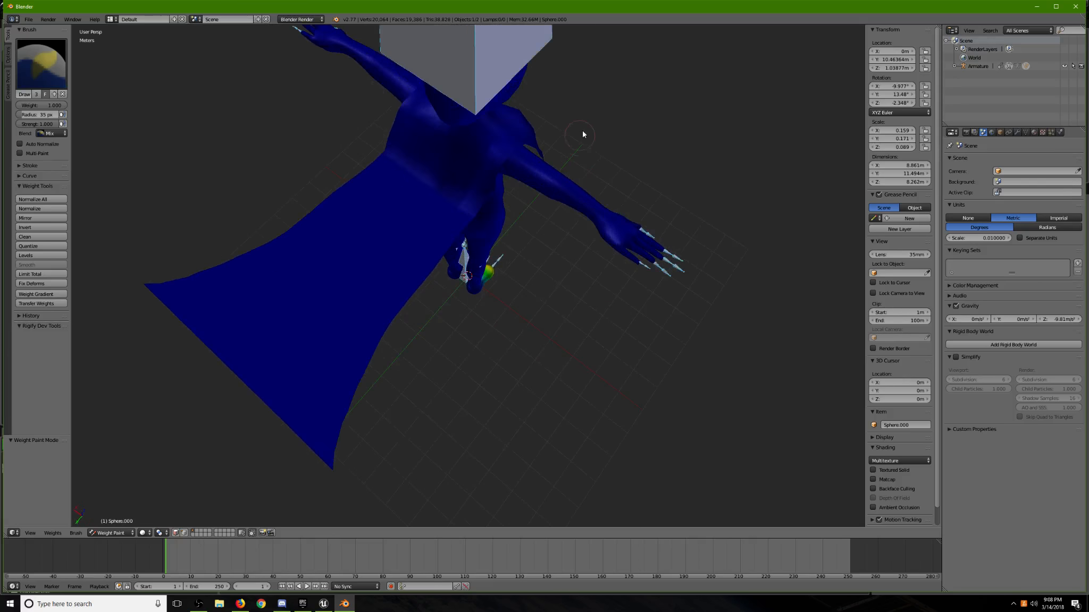
middle_drag(582, 134, 700, 127)
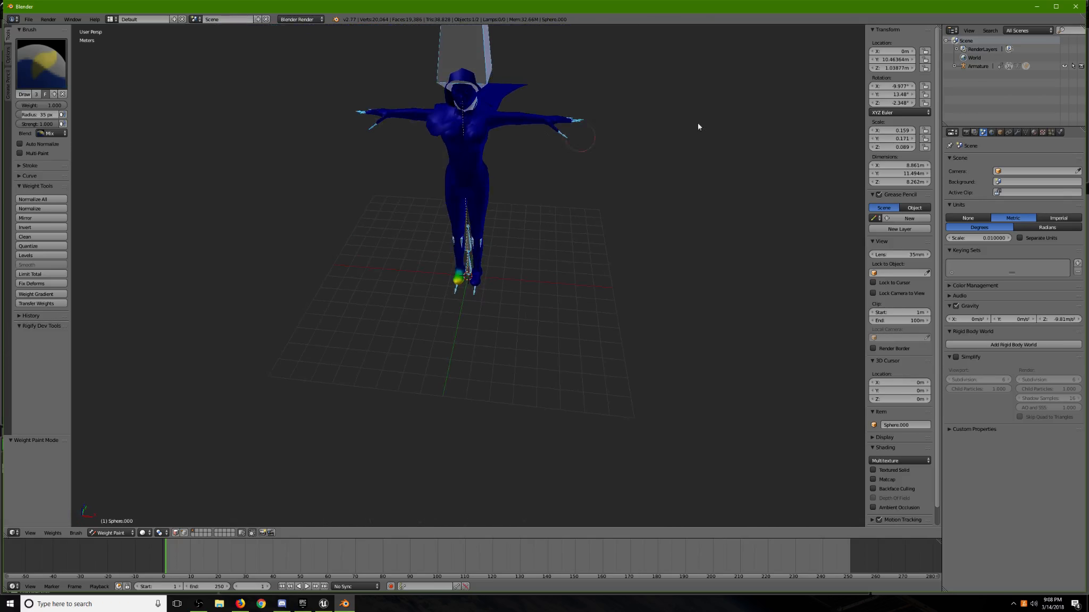
Hide the armature and examine the weighting of the head, shoulders and cape from several sides.
click(1063, 67)
middle_drag(531, 78, 436, 62)
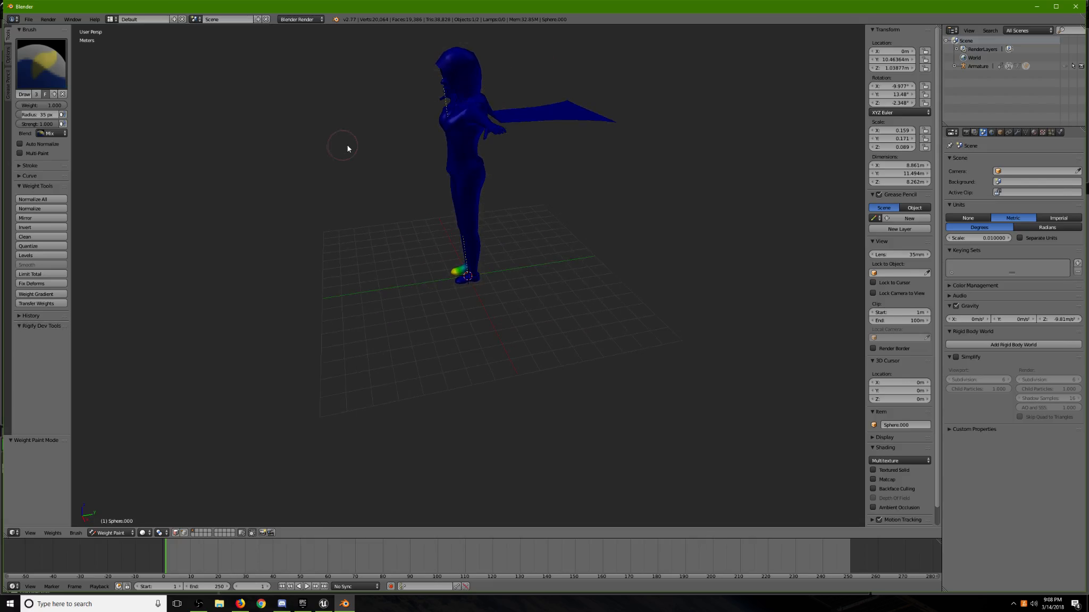
middle_drag(348, 147, 418, 139)
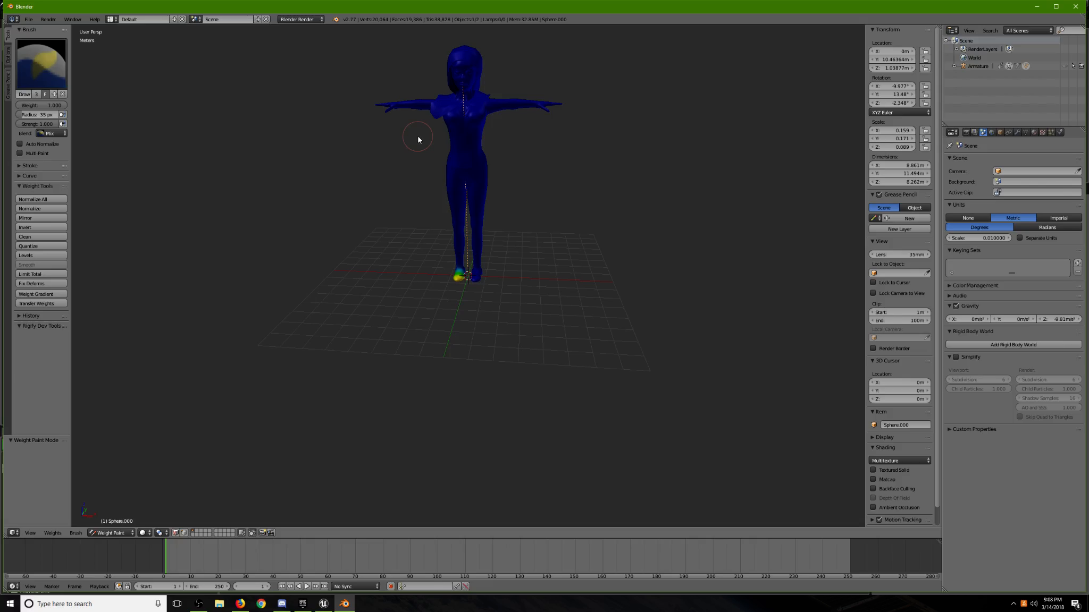
scroll(425, 135, up, 4)
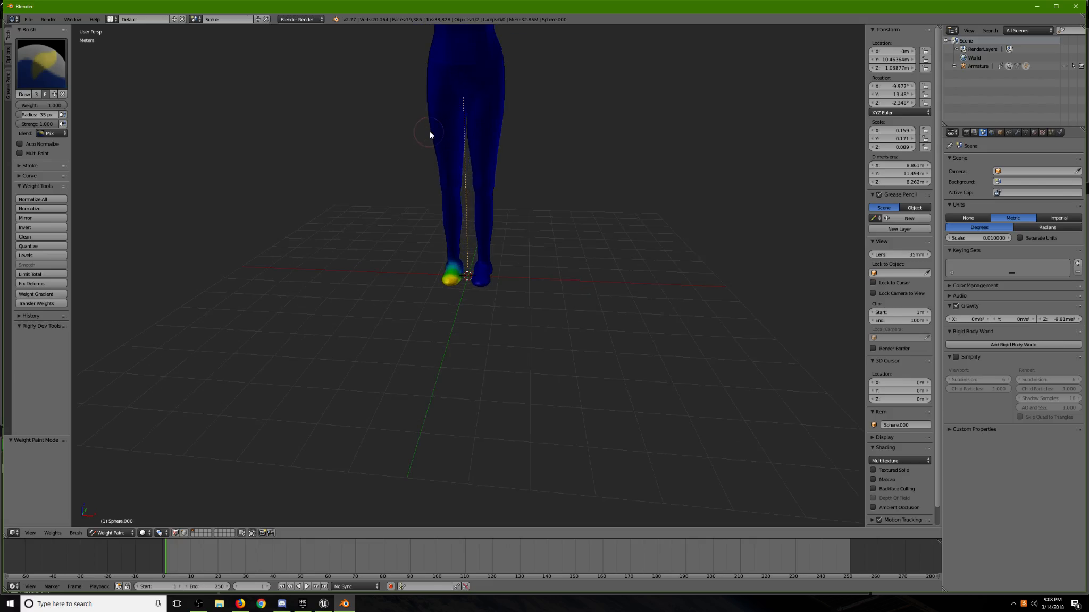
middle_drag(433, 133, 450, 243)
scroll(417, 354, up, 5)
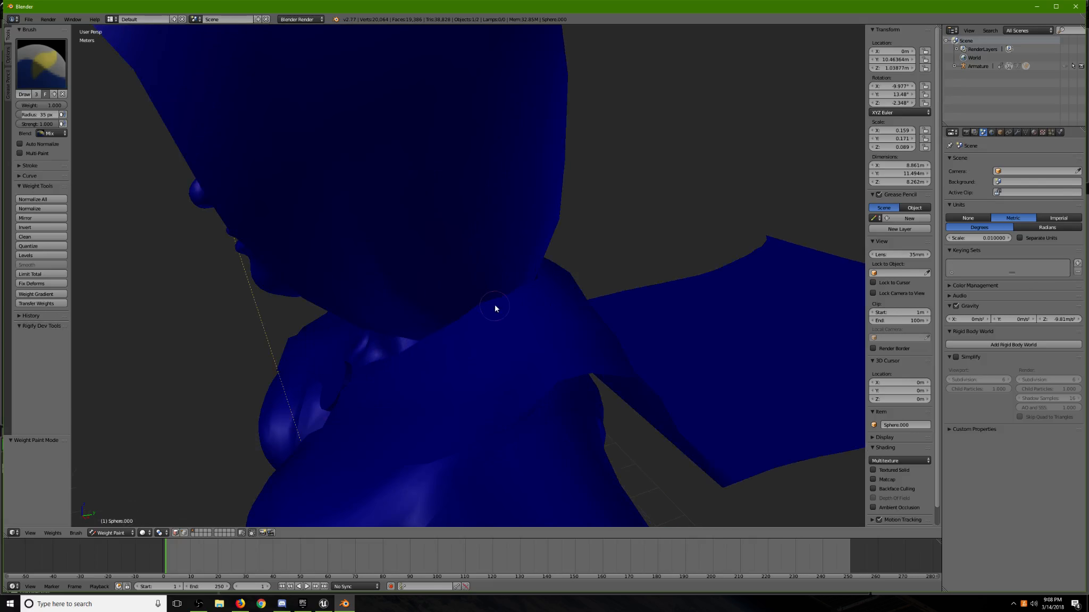
scroll(433, 283, down, 5)
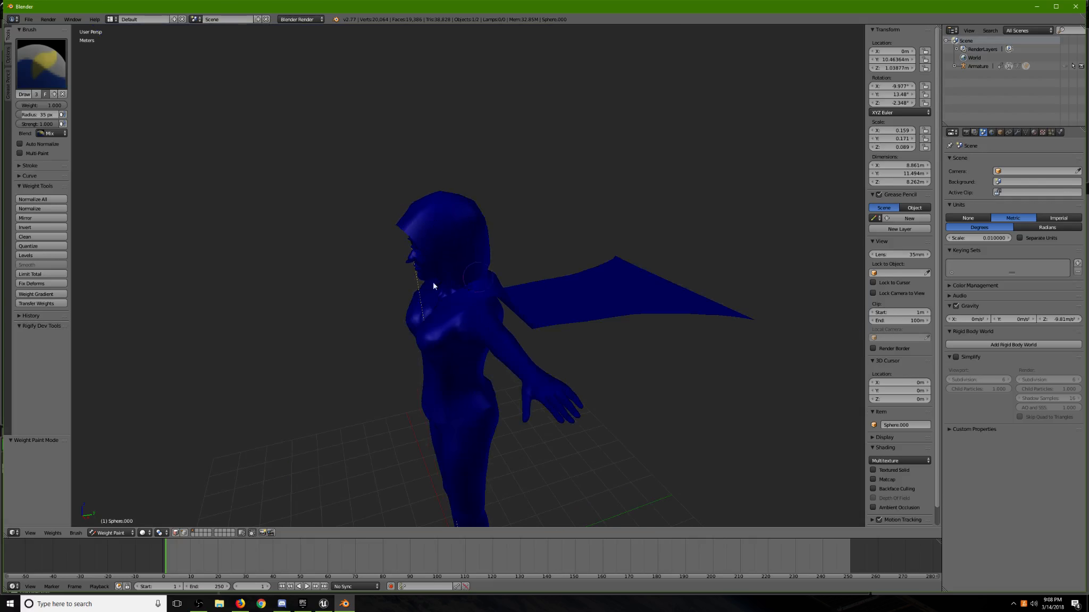
middle_drag(407, 278, 468, 201)
scroll(415, 265, up, 2)
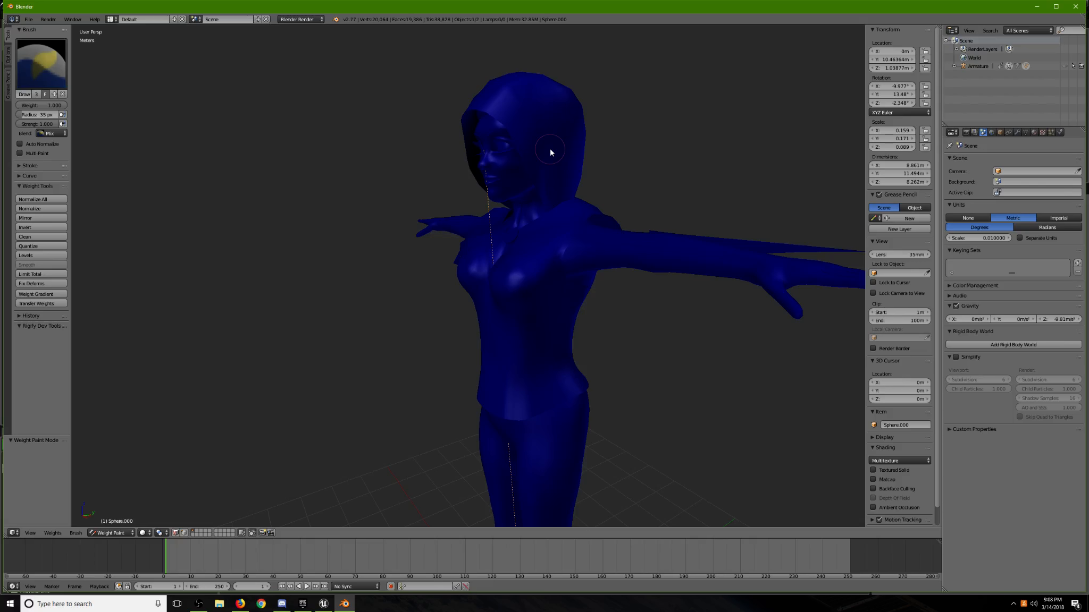
scroll(685, 179, down, 3)
middle_drag(685, 180, 638, 234)
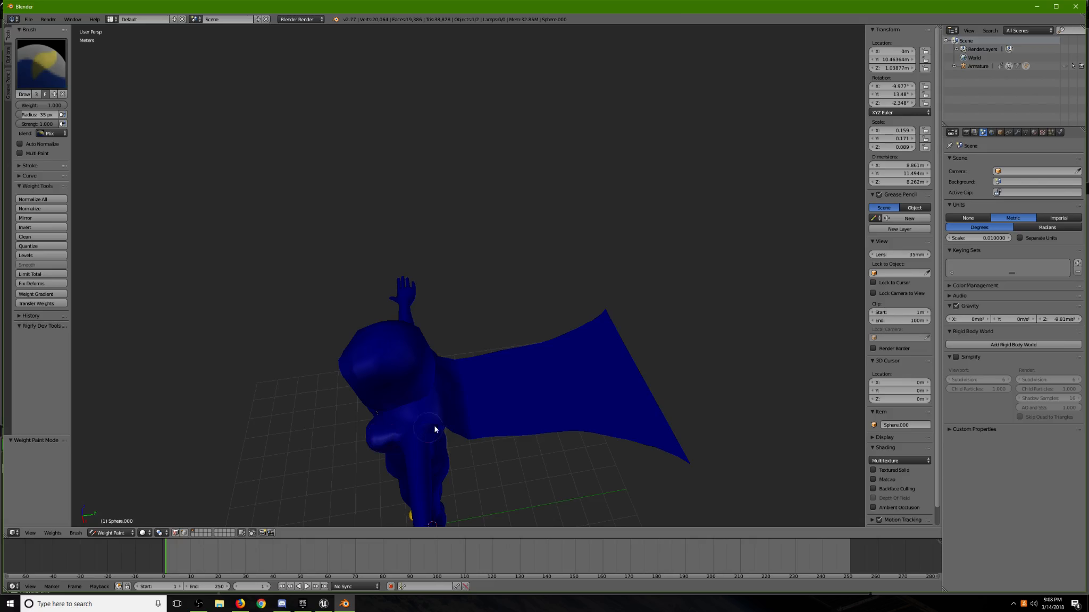
middle_drag(408, 337, 566, 266)
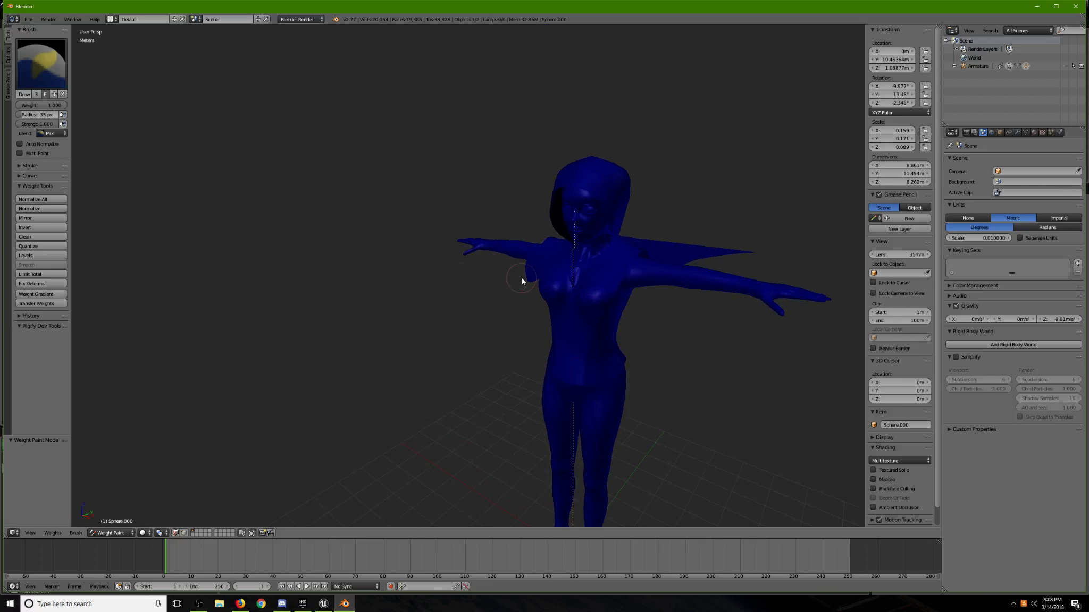
scroll(465, 253, down, 2)
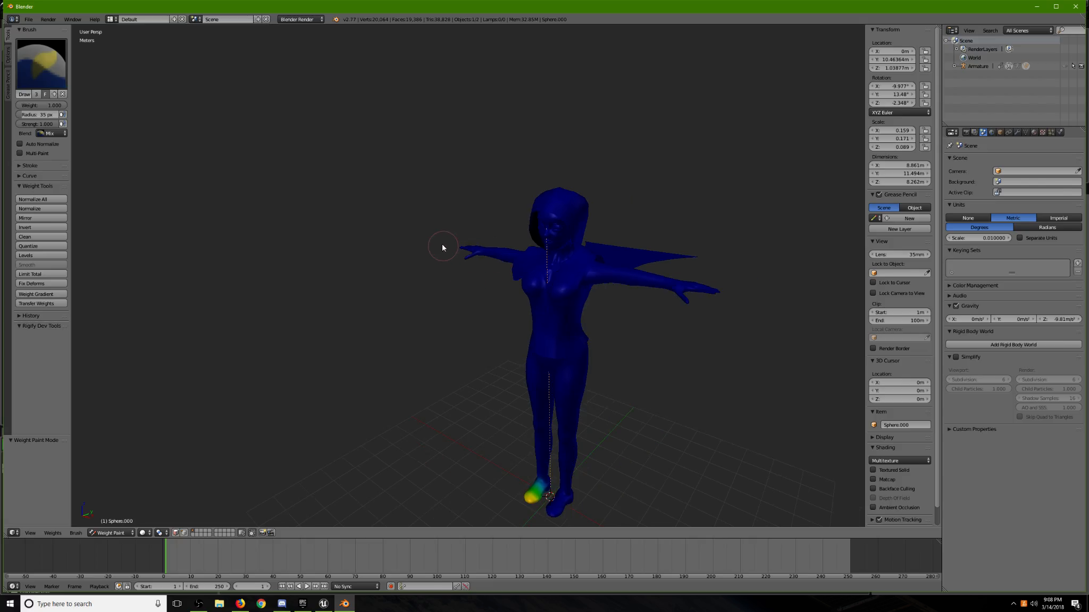
Return to Unreal and select the cape section on the CharacterCapeWeighted mesh.
click(1036, 7)
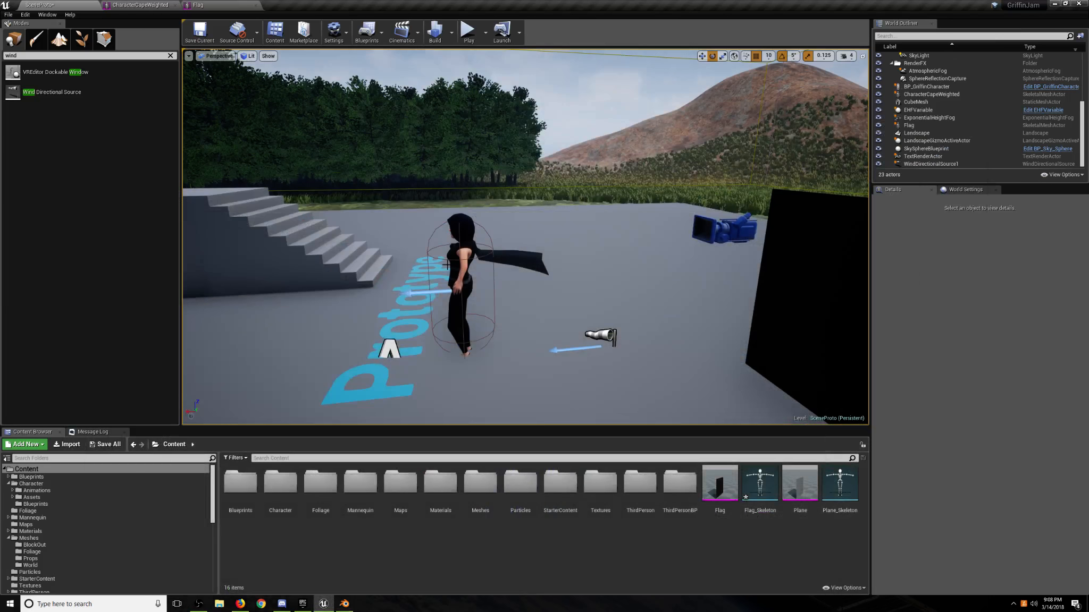
click(495, 555)
click(140, 4)
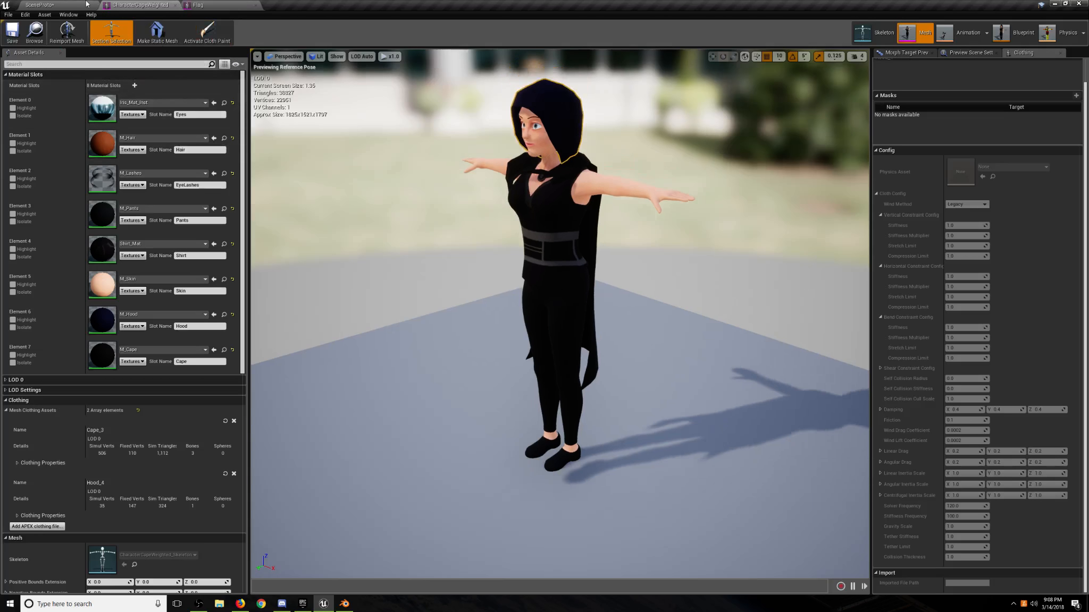
click(56, 5)
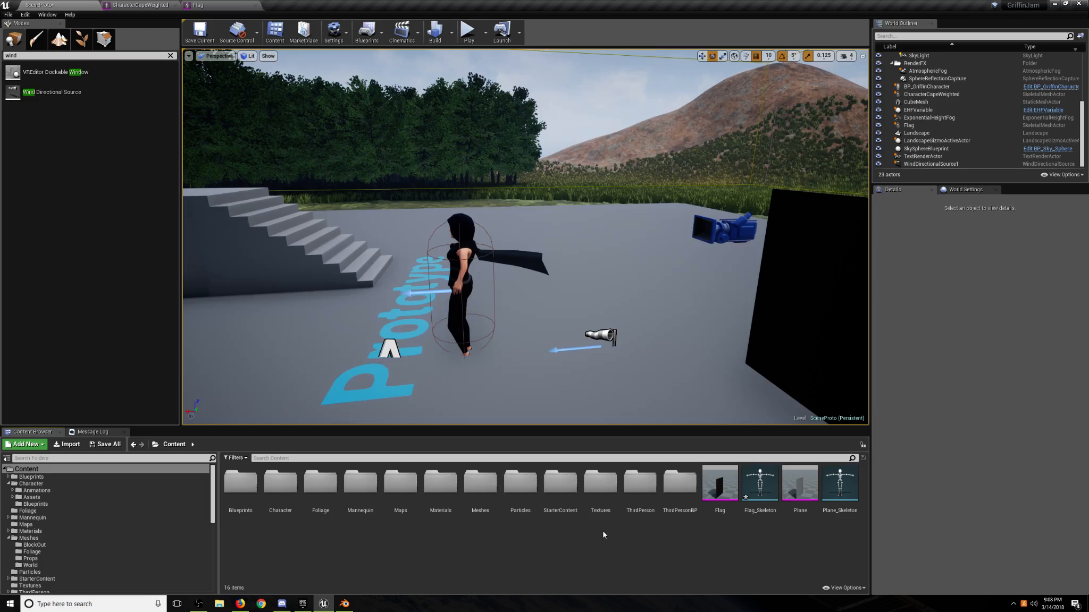
click(140, 4)
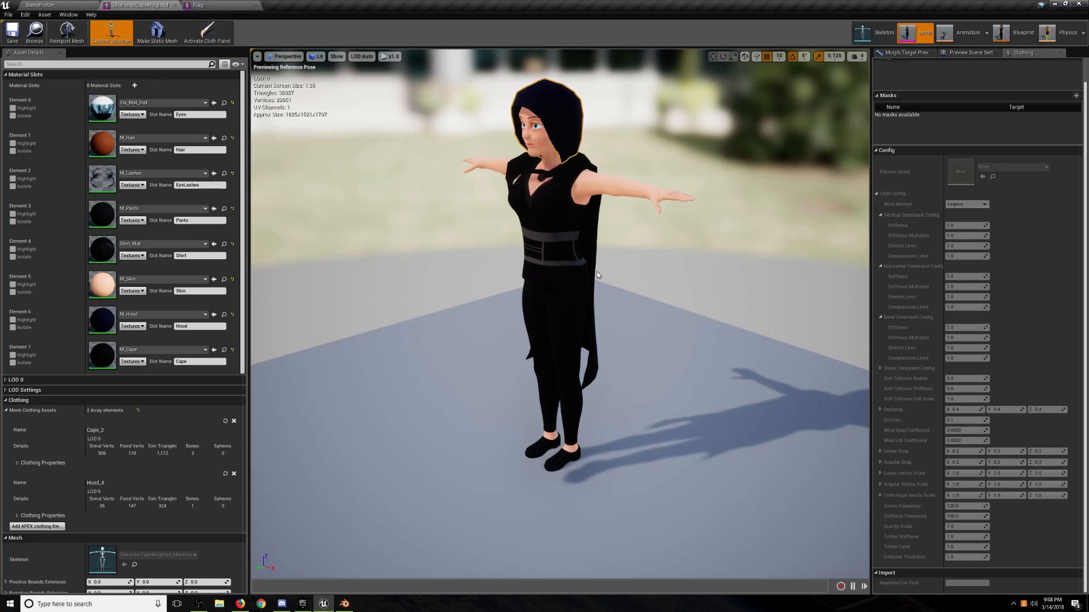
right_click(594, 241)
click(589, 236)
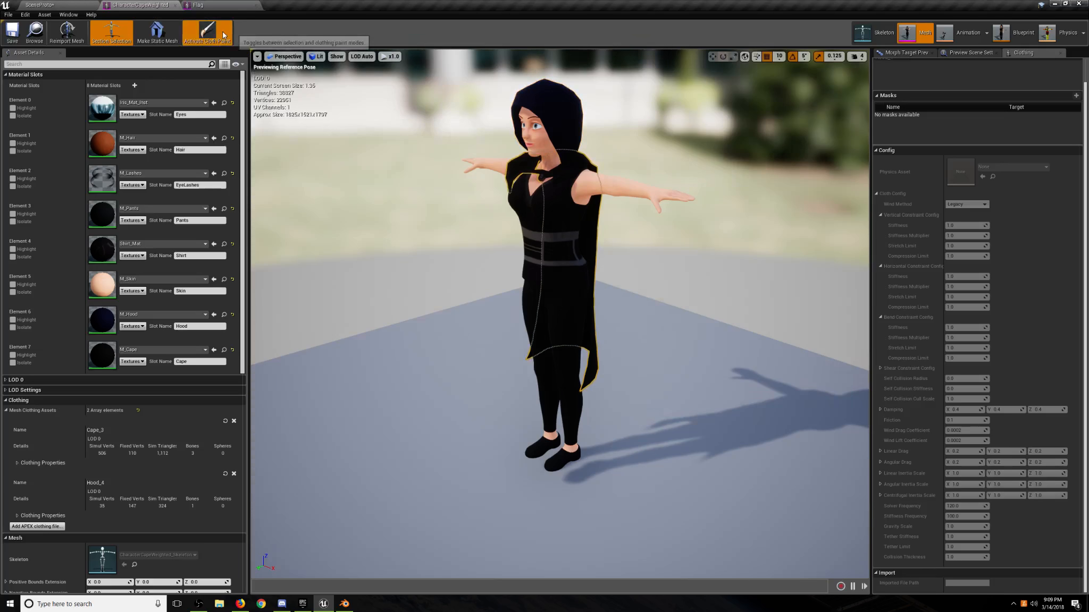
Activate cloth paint on the mesh and choose the Cape_3 clothing data to show its painted mask.
click(206, 31)
right_drag(669, 260, 560, 269)
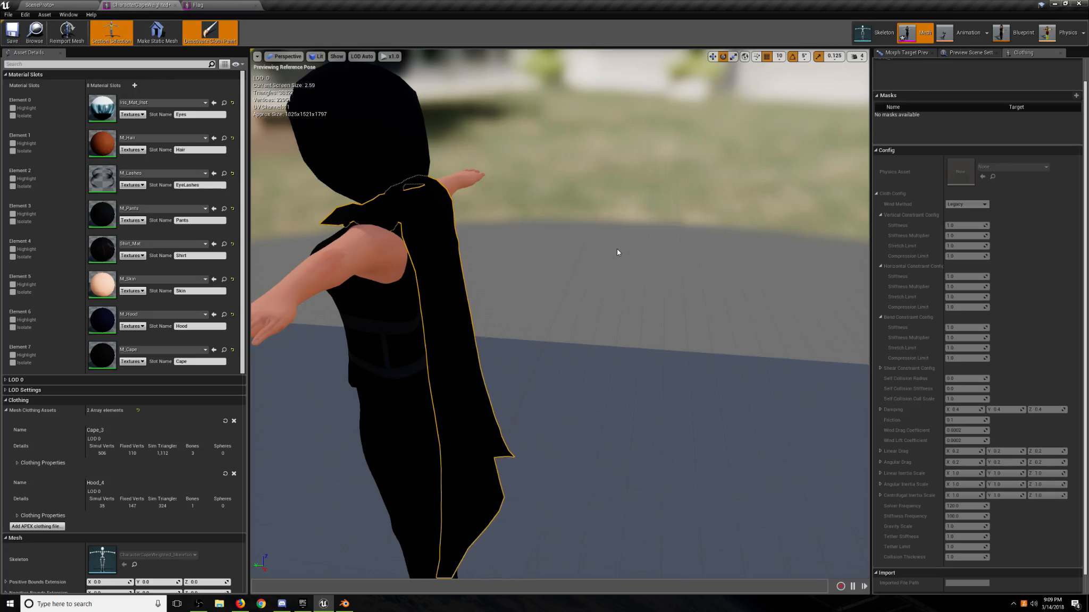
right_drag(617, 248, 617, 248)
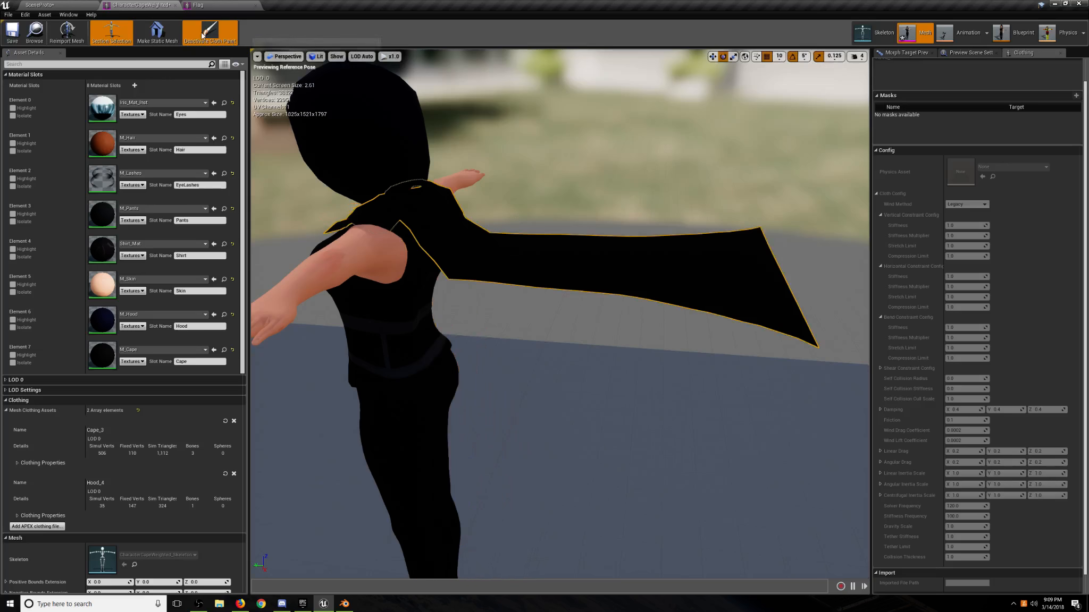
right_drag(504, 171, 412, 178)
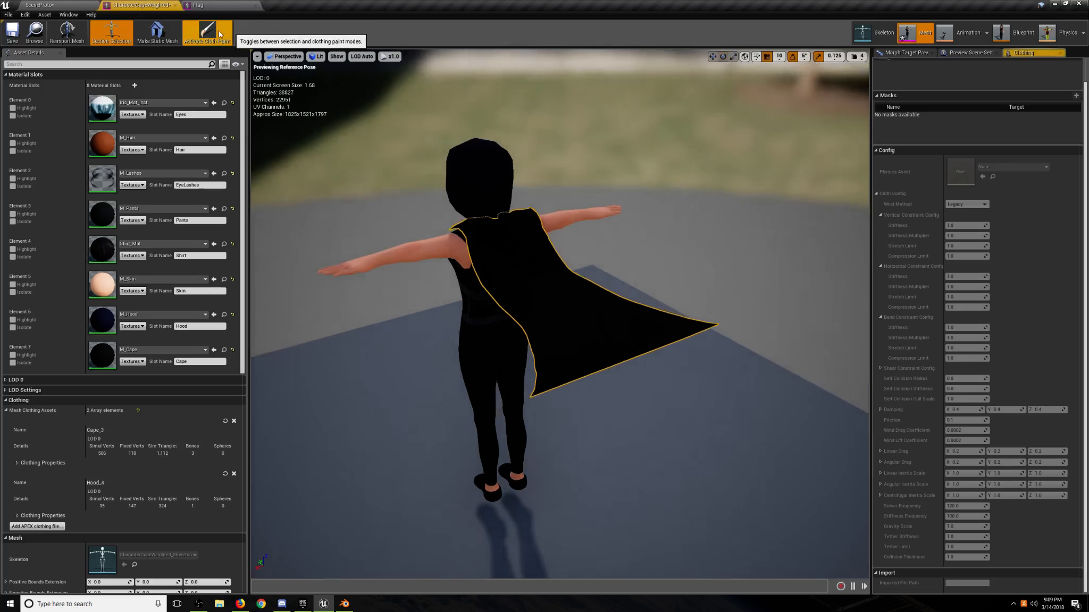
mouse_move(558, 265)
right_down()
mouse_move(511, 266)
mouse_move(611, 285)
mouse_move(574, 283)
right_up()
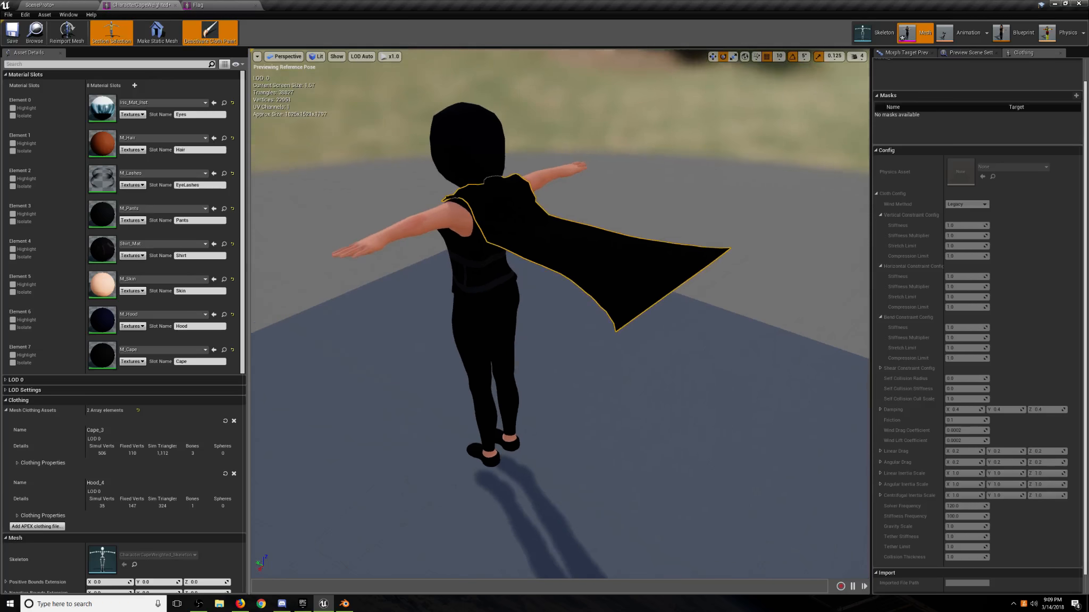
scroll(911, 106, up, 2)
click(892, 82)
click(890, 75)
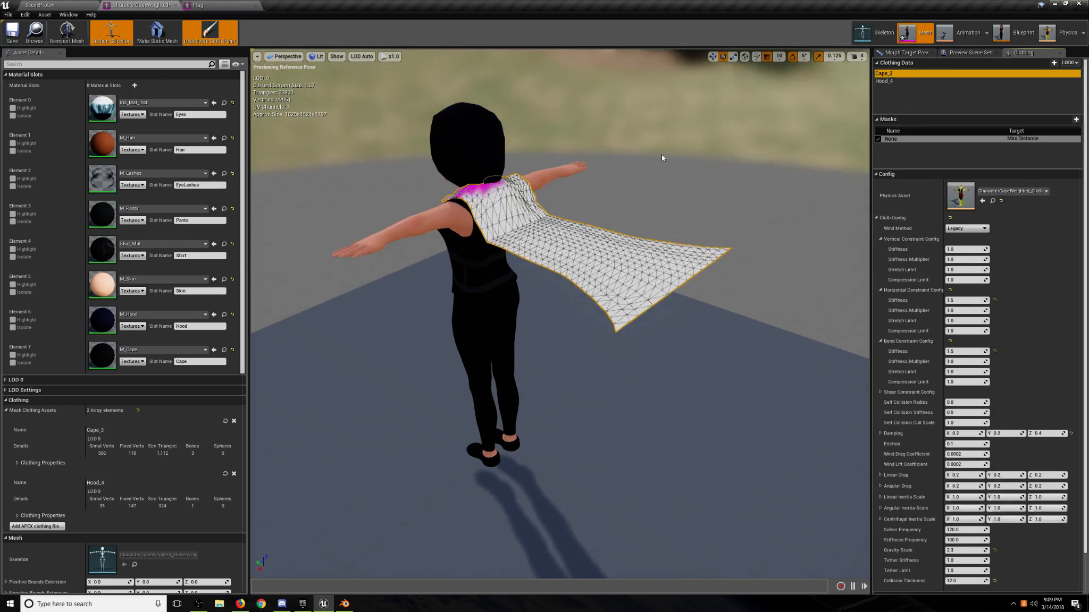
Examine the cape's Max Distance painting around the neck and shoulders from the front and back.
key(w)
mouse_move(663, 157)
right_down()
mouse_move(625, 109)
mouse_move(595, 183)
mouse_move(473, 171)
mouse_move(383, 186)
mouse_move(345, 178)
right_up()
key(s)
key(d)
key(s)
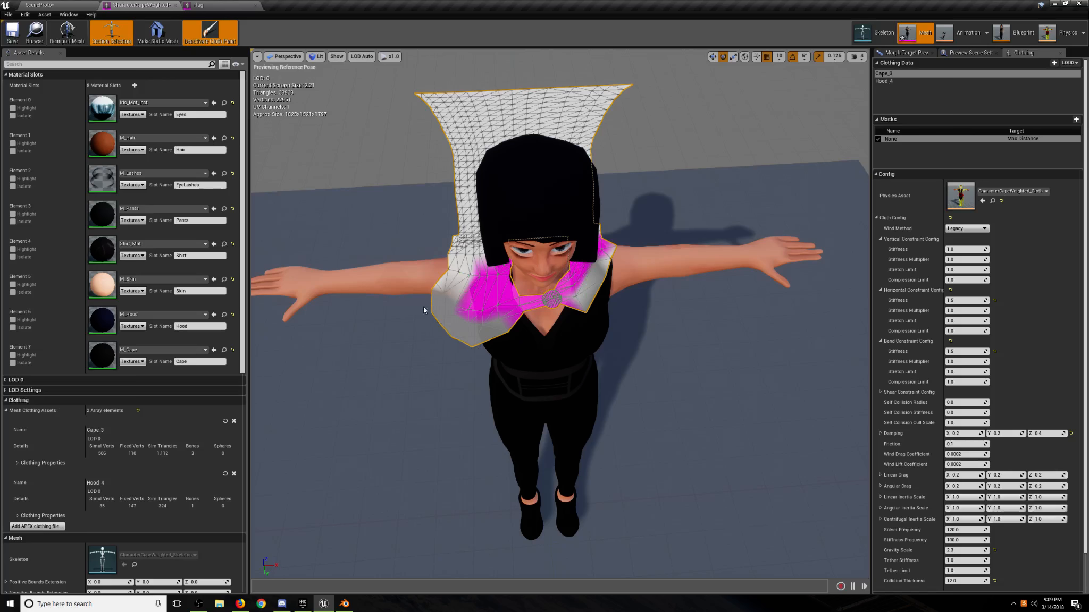
key(a)
mouse_move(424, 310)
right_down()
mouse_move(590, 306)
mouse_move(659, 276)
mouse_move(691, 295)
right_up()
key(w)
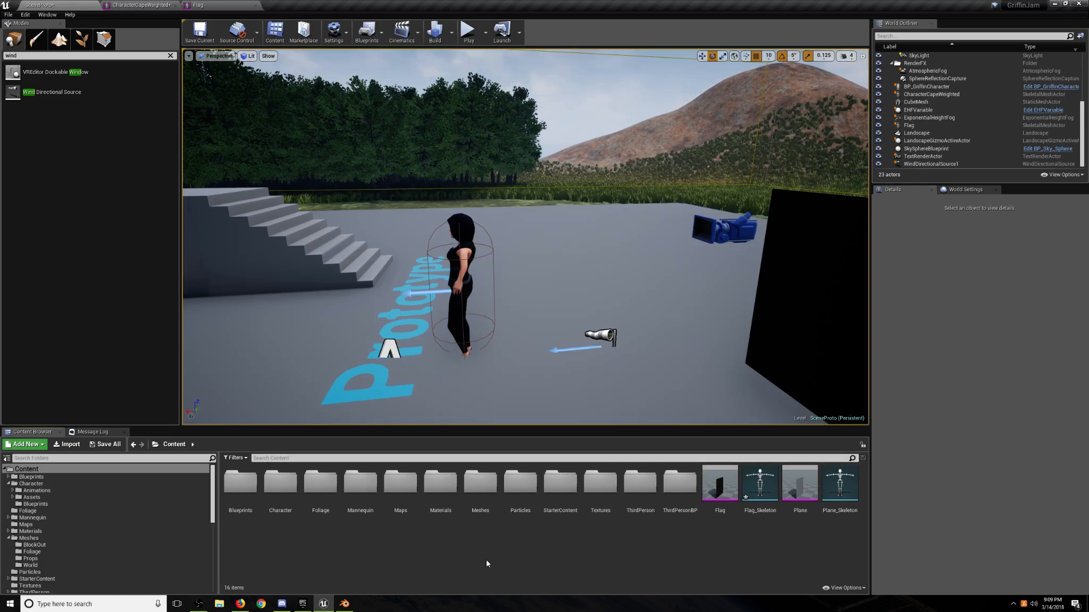
Open the CharacterCapeWeighted_Cloth and CharacterCapeWeighted_PhysicsAsset physics assets from the Character/Assets folder and compare them.
double_click(290, 501)
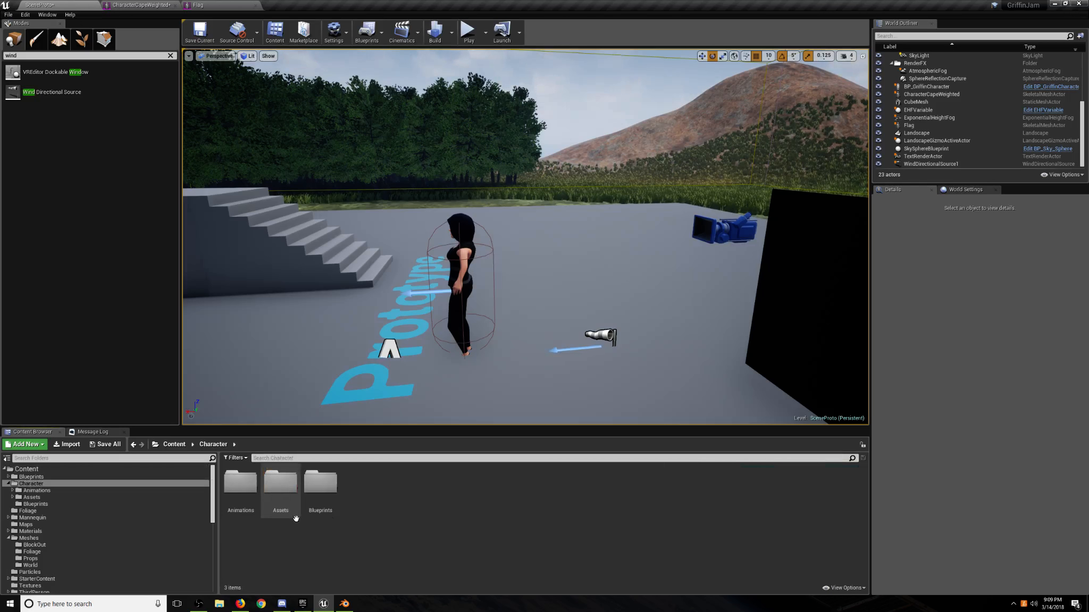
double_click(295, 515)
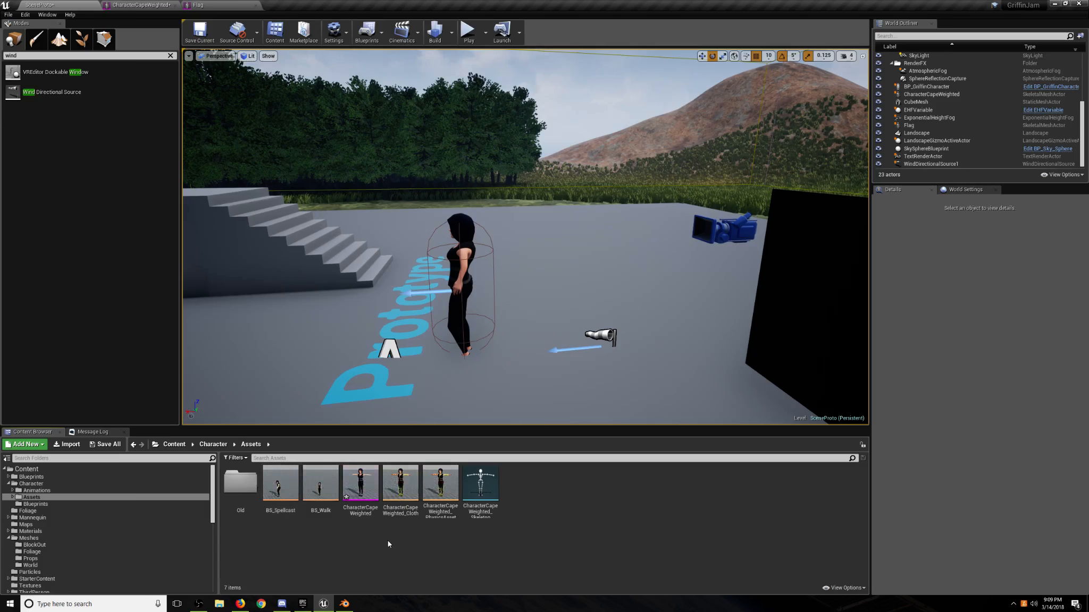
double_click(430, 481)
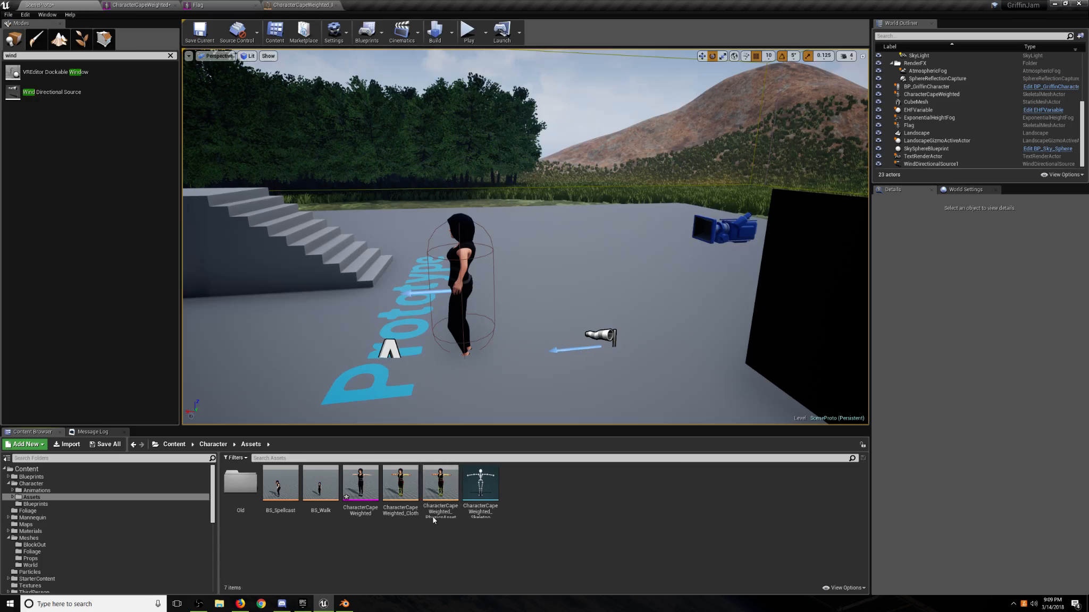
double_click(434, 518)
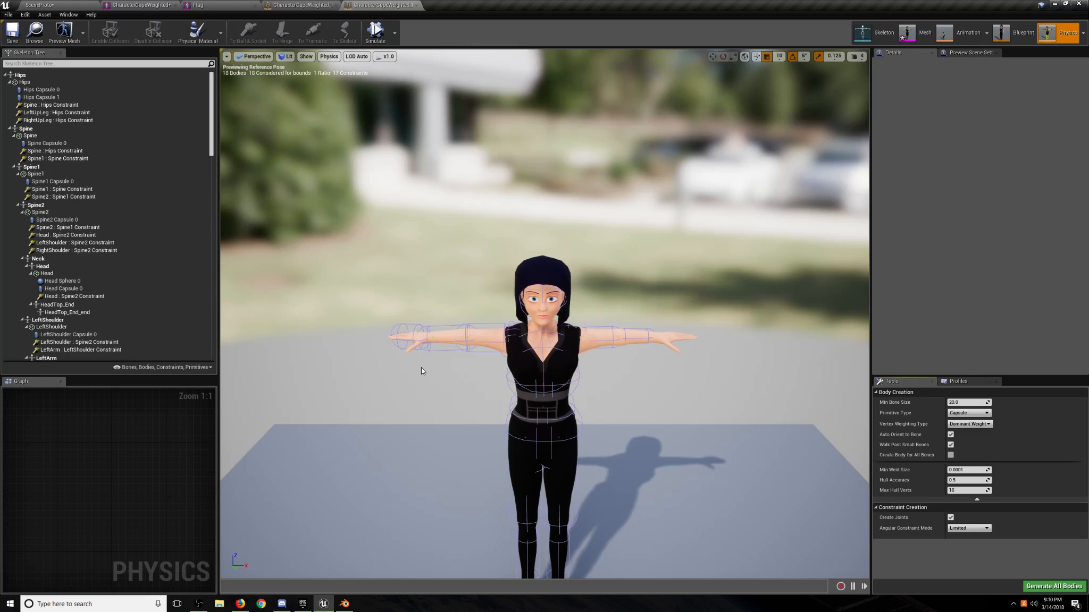
click(327, 5)
click(352, 5)
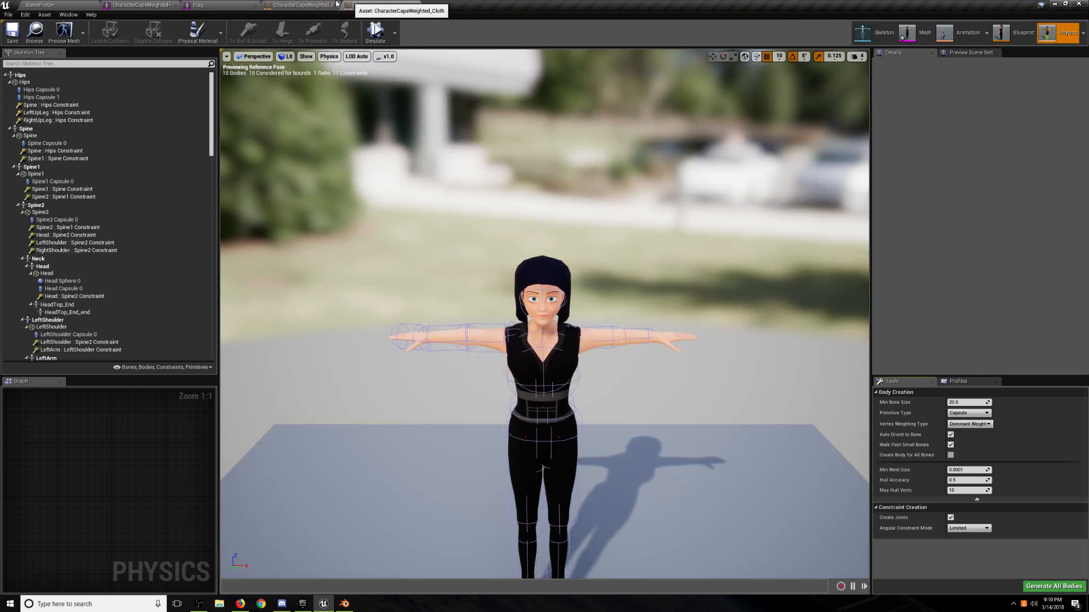
Switch to the CharacterCapeWeighted_PhysicsAsset physics asset and examine its body capsules from the front and the side.
click(321, 6)
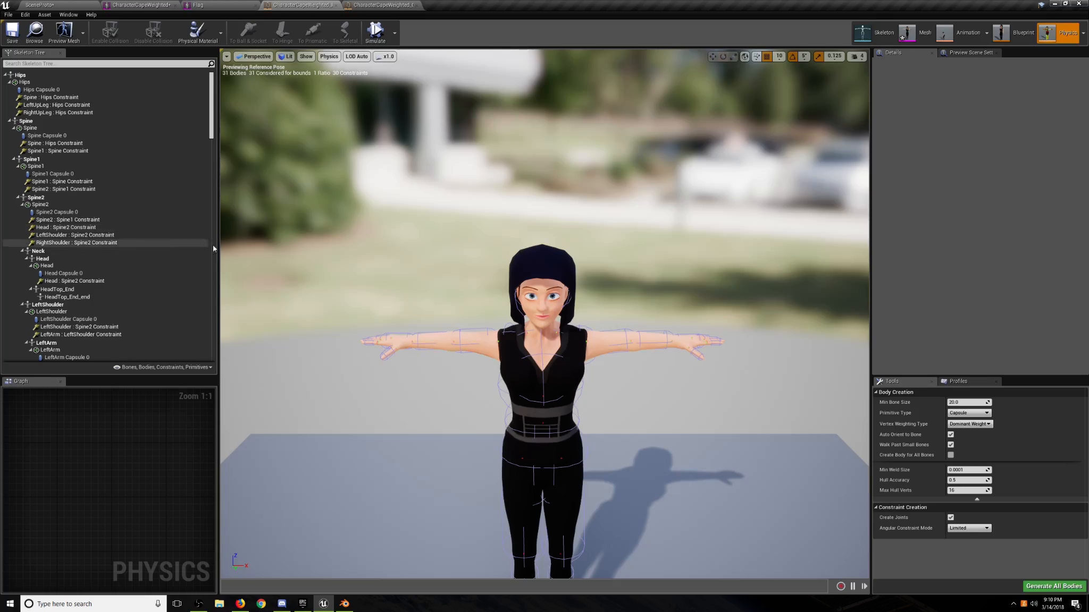
right_drag(435, 243, 441, 273)
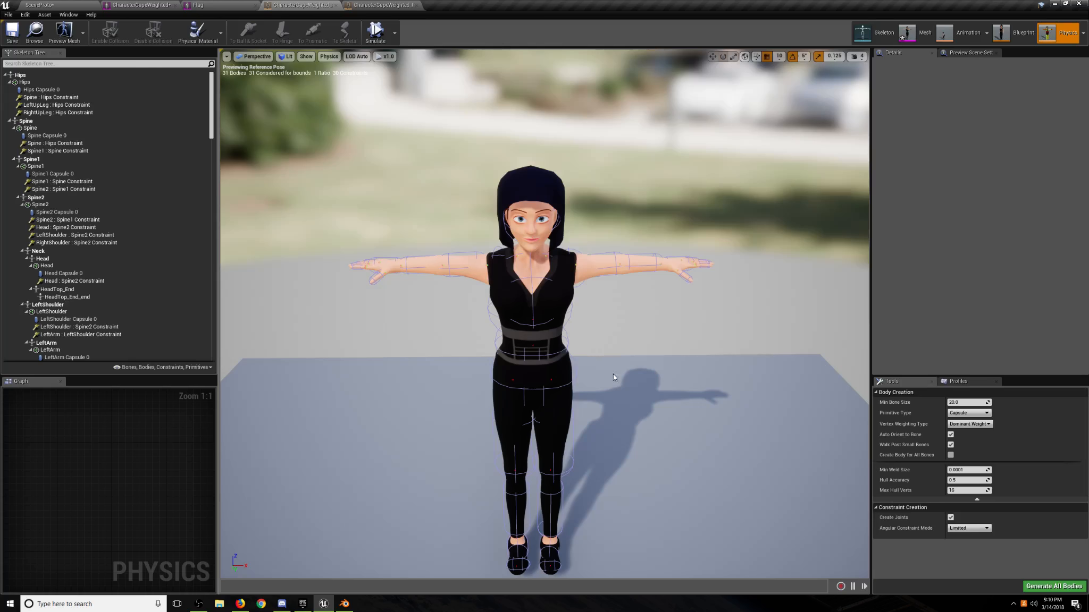
key(d)
right_drag(635, 356, 633, 271)
key(w)
key(w)
key(s)
key(d)
key(d)
key(a)
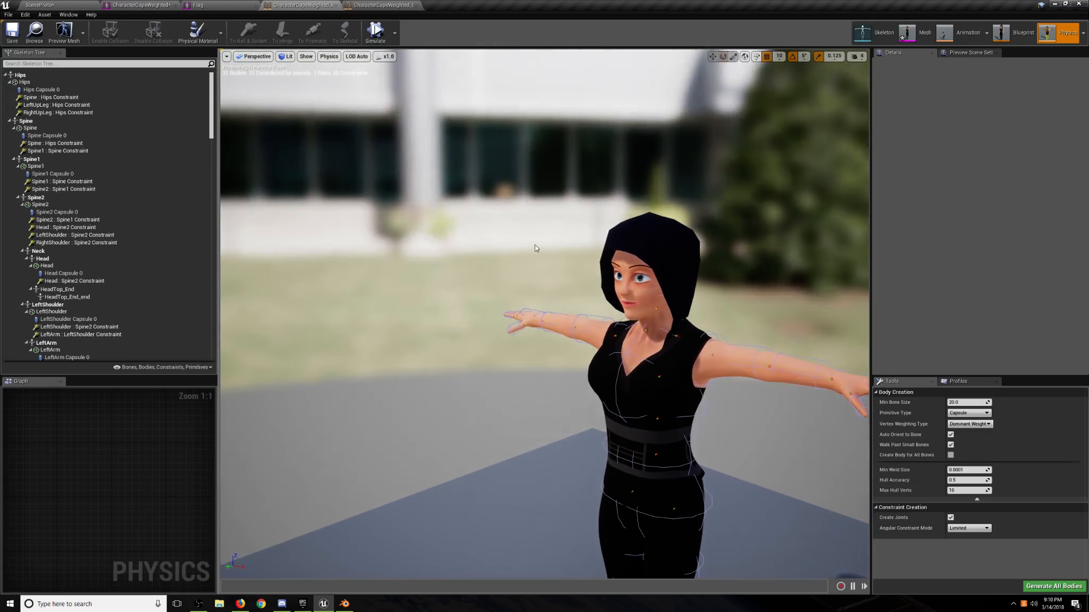
right_drag(536, 248, 579, 249)
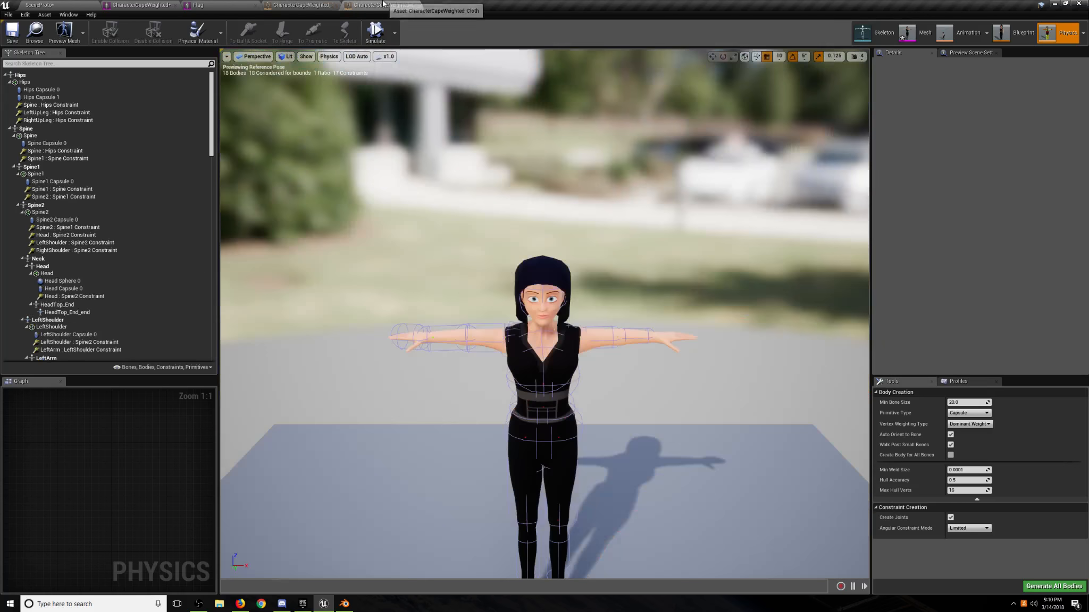
Return to the CharacterCapeWeighted_Cloth physics asset and examine its torso and arm capsules from the side and above.
right_drag(545, 313, 659, 271)
key(a)
key(w)
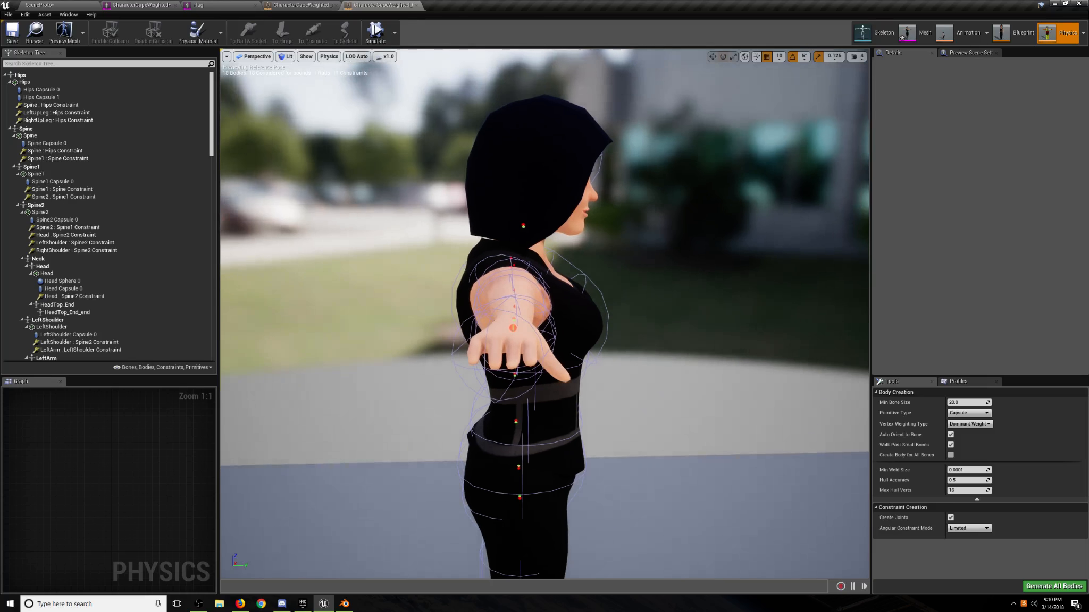
mouse_move(545, 313)
right_down()
mouse_move(521, 393)
mouse_move(545, 399)
mouse_move(530, 323)
right_up()
right_drag(526, 270, 529, 197)
right_drag(544, 313, 545, 372)
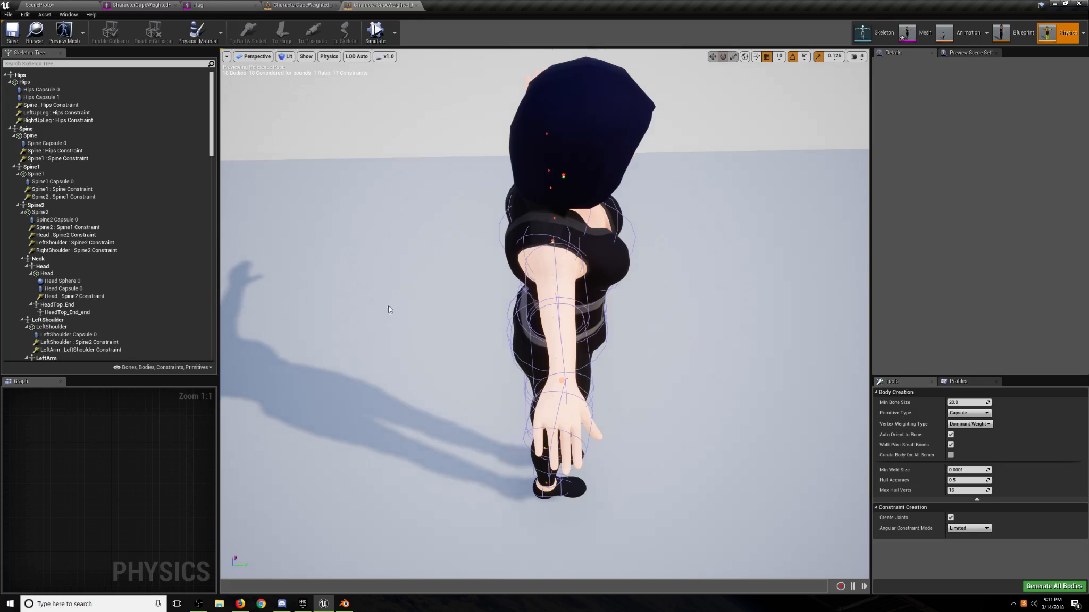
alt+drag(349, 225, 165, 213)
right_drag(349, 225, 348, 172)
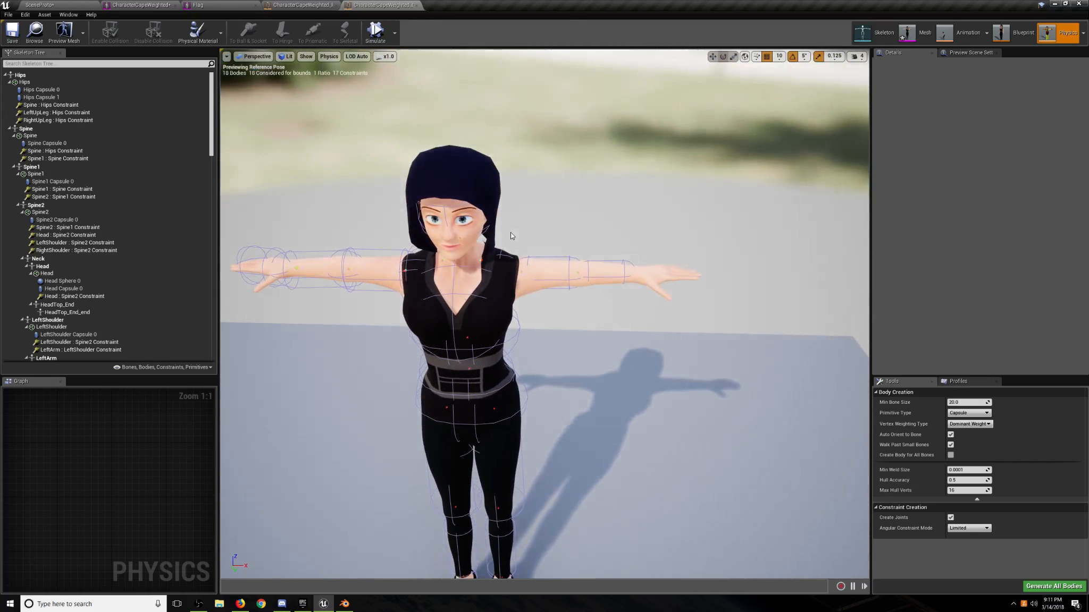
Compare the cloth physics asset's enlarged capsules on one arm and hand with those on the other arm.
alt+drag(622, 291, 639, 291)
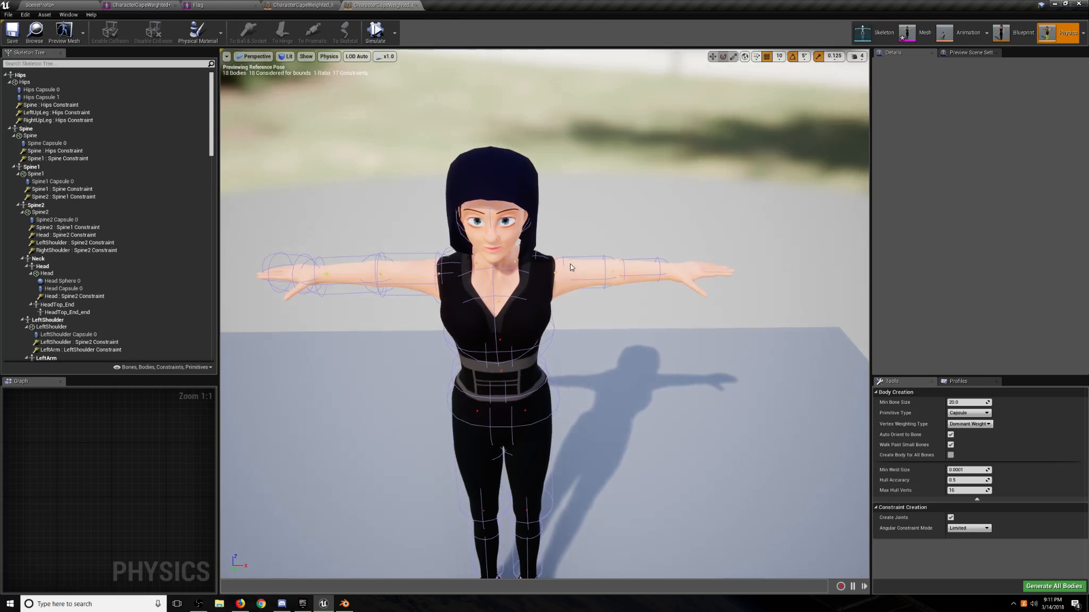
alt+drag(570, 263, 632, 264)
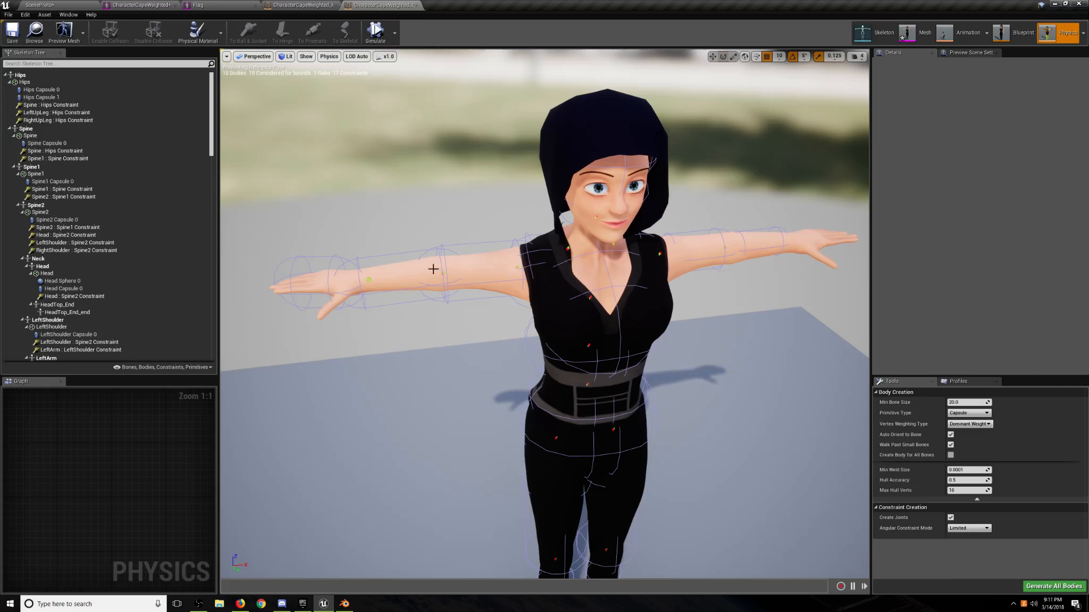
mouse_move(420, 295)
alt+mouse_down()
mouse_move(380, 295)
mouse_move(431, 295)
alt+mouse_up()
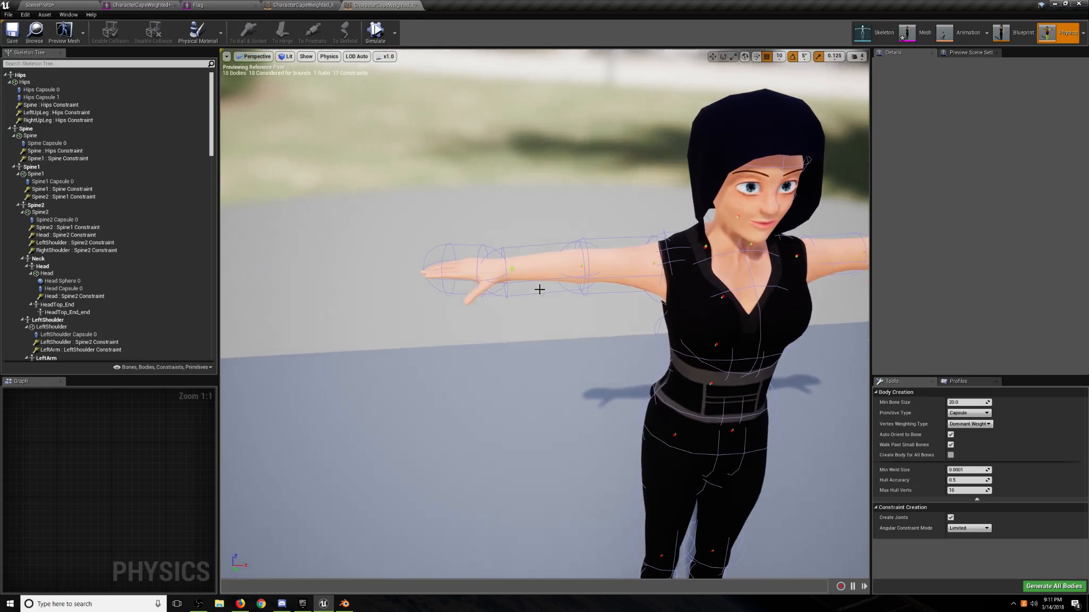
alt+drag(539, 289, 415, 290)
right_drag(662, 265, 662, 265)
key(a)
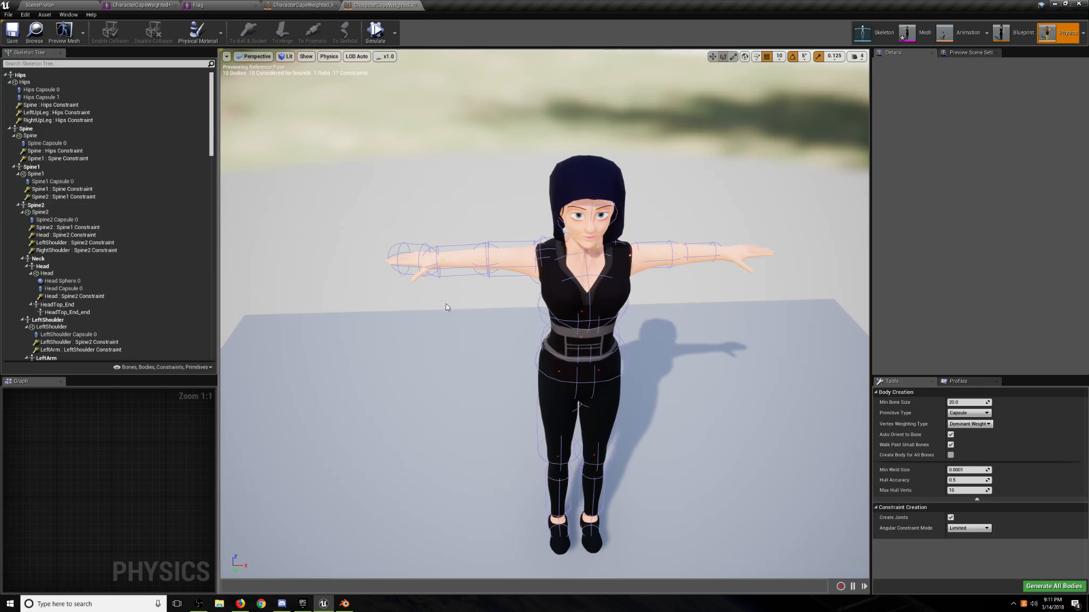
key(a)
right_drag(239, 94, 325, 119)
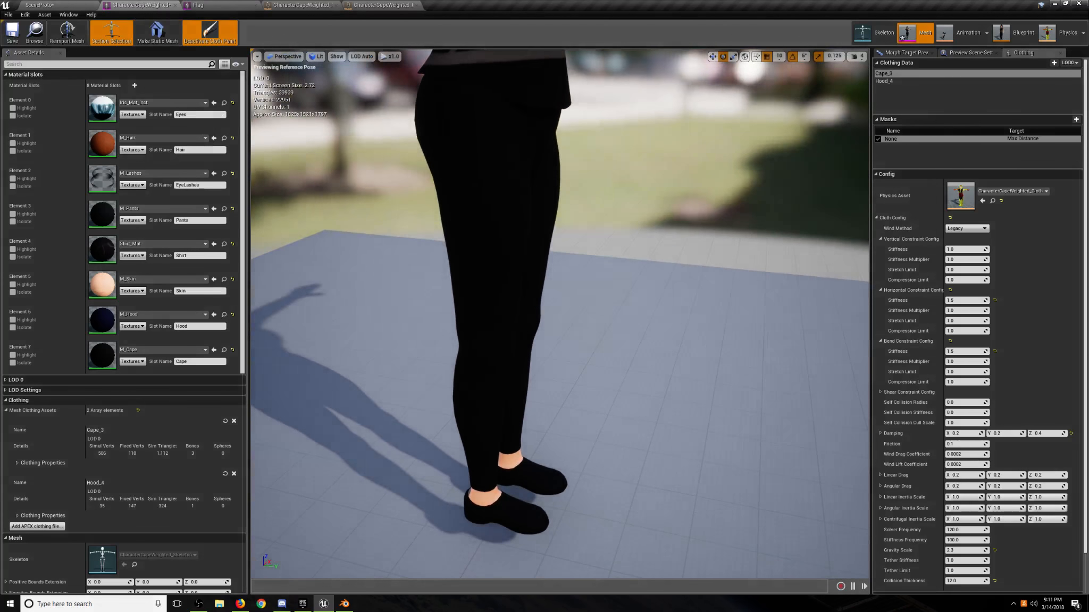
Deactivate cloth paint on the CharacterCapeWeighted mesh and view the cape on the character in the cloth physics asset.
click(210, 31)
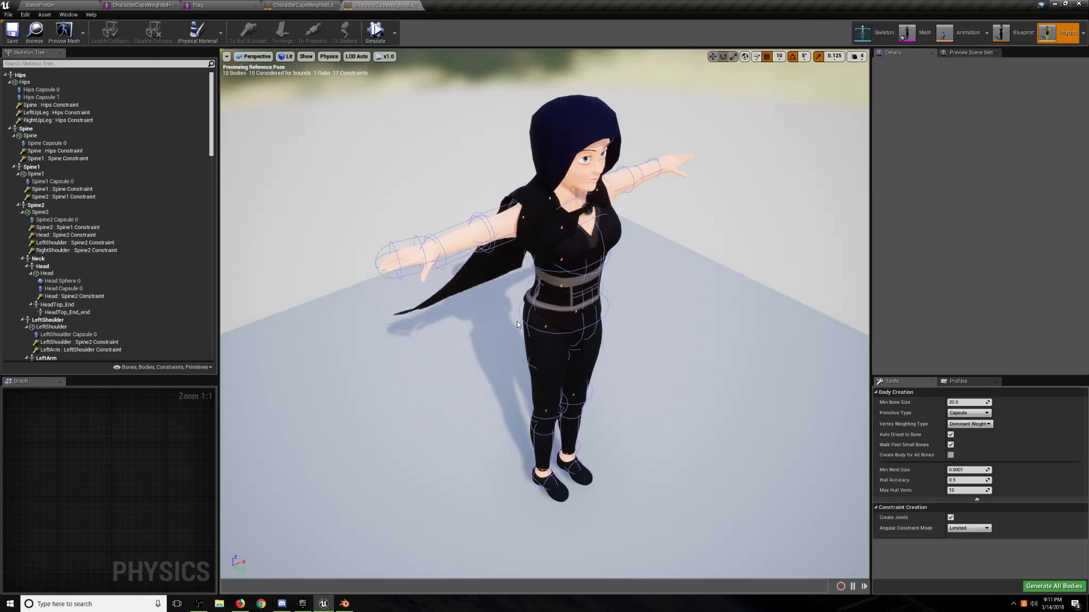
scroll(517, 321, up, 5)
mouse_move(583, 311)
right_down()
mouse_move(612, 344)
mouse_move(575, 293)
right_up()
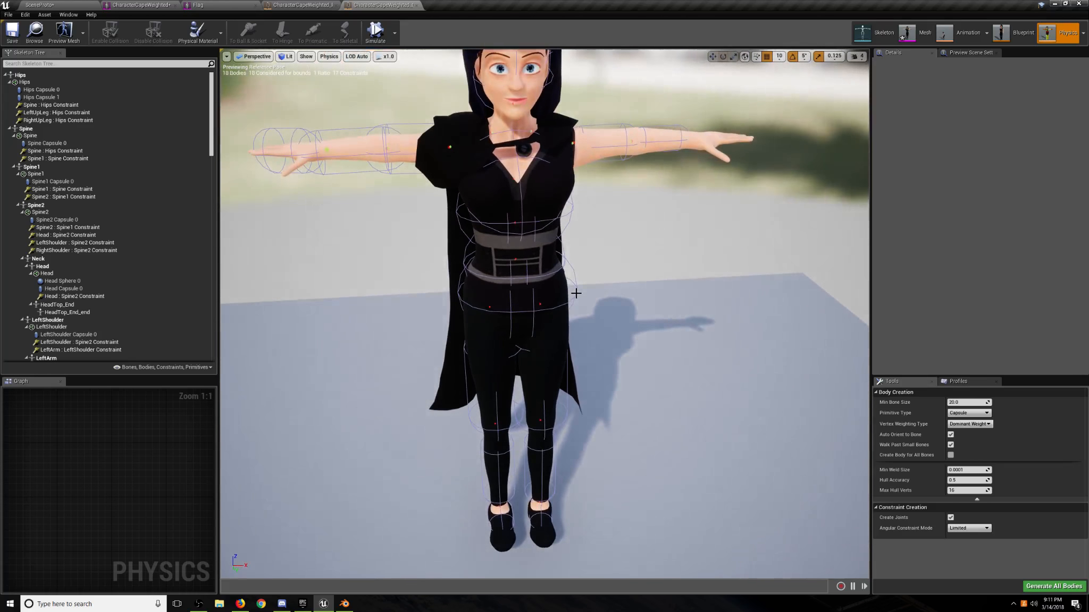
Simulate the cloth physics asset to watch the character's bodies collapse, and stop the simulation.
key(alt+s)
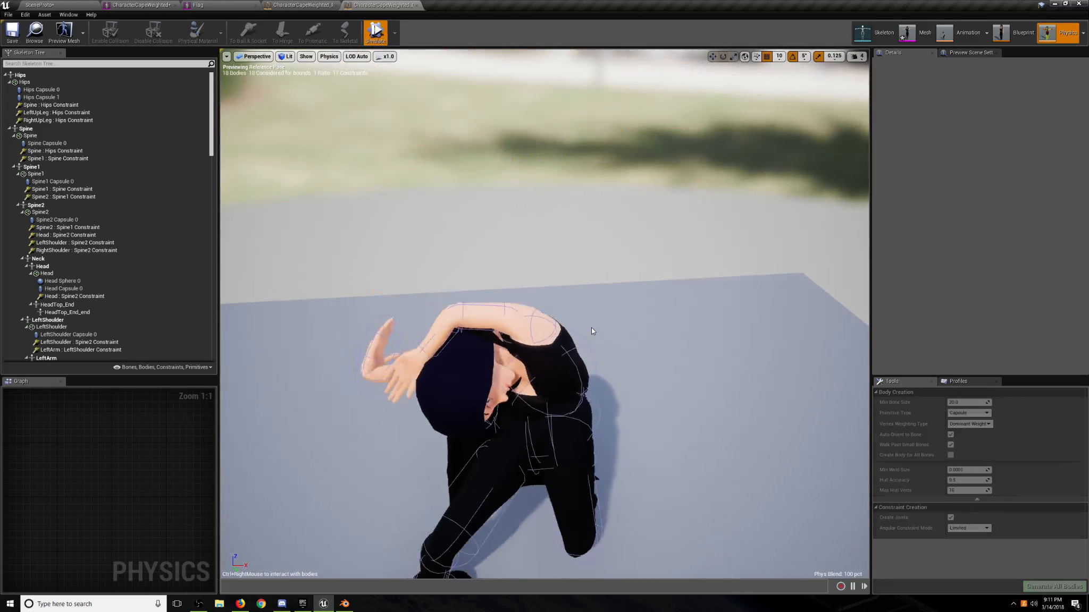
right_drag(591, 328, 596, 370)
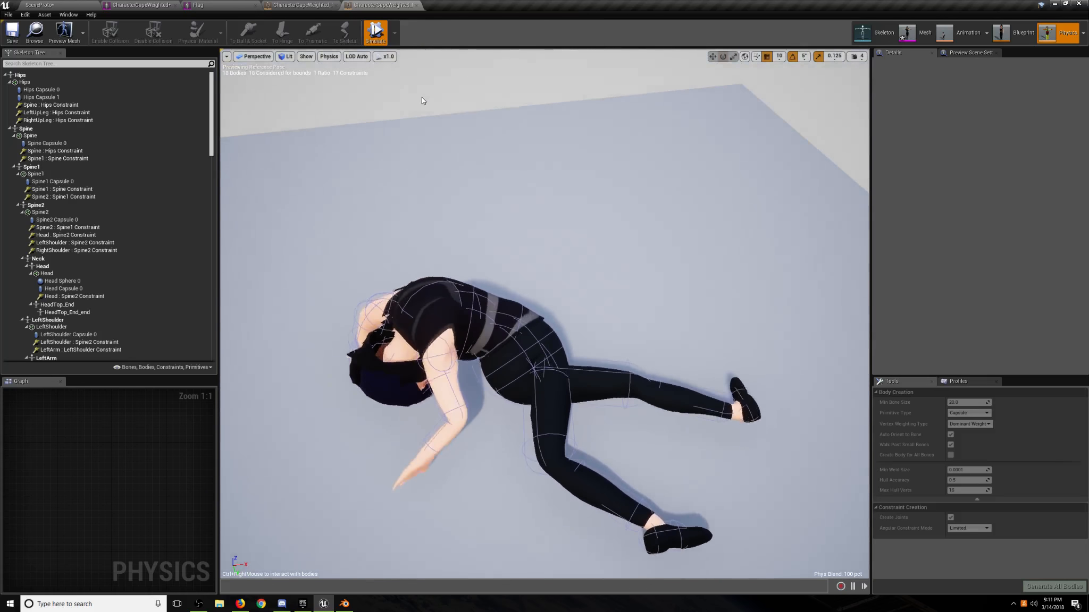
click(375, 33)
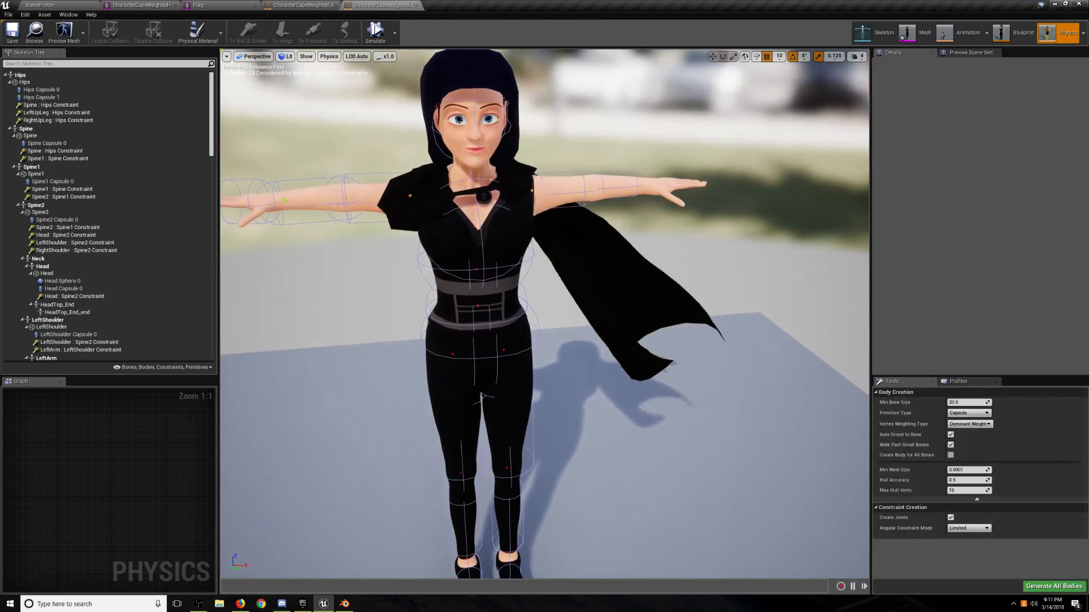
Examine how the cape sits against the head, shoulder and torso capsules, up close and from the side.
right_drag(580, 325, 540, 279)
key(w)
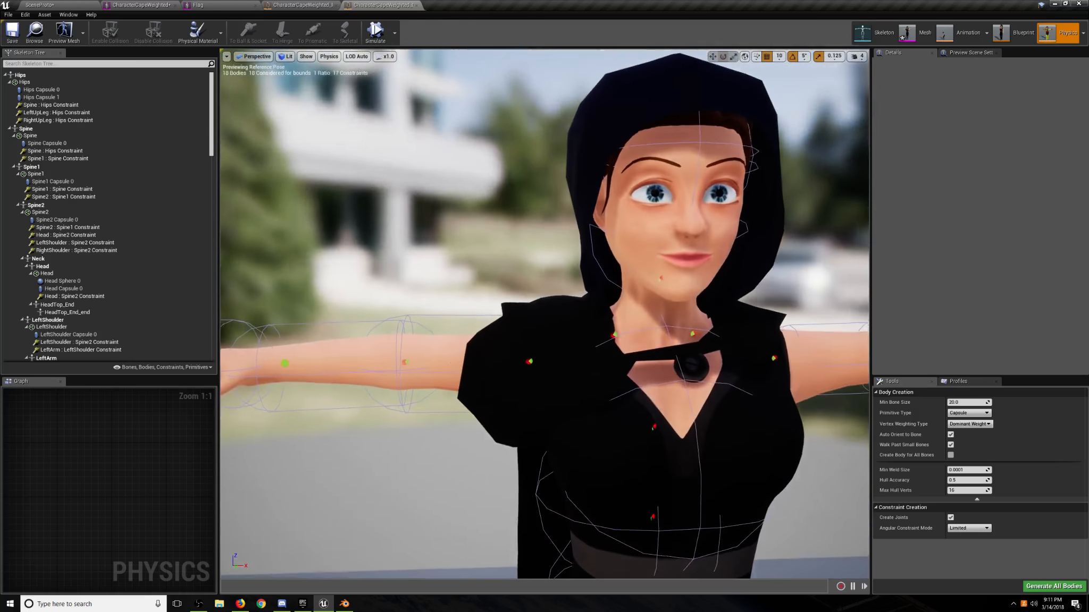
key(a)
right_drag(598, 224, 388, 294)
key(s)
key(a)
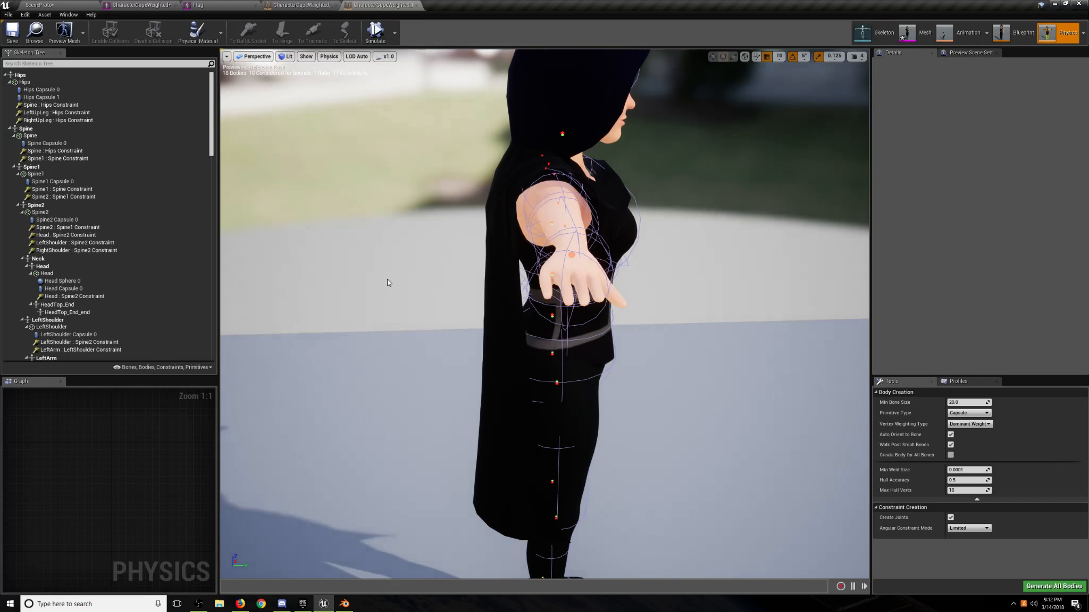
Return to the CharacterCapeWeighted mesh, select its cape section and activate cloth paint to review the painted mask and cloth settings.
click(141, 5)
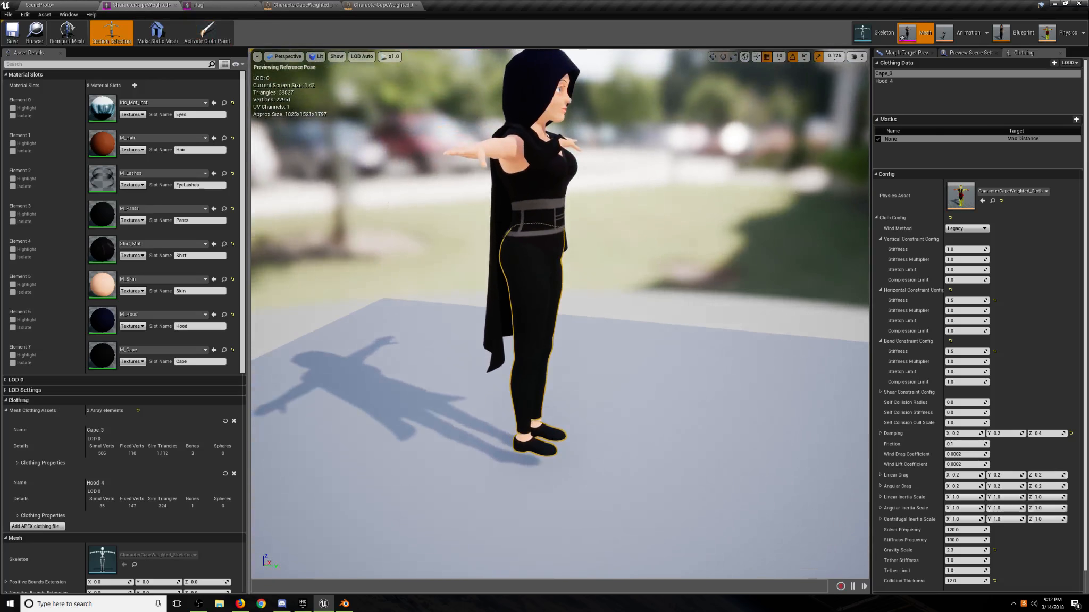
right_click(500, 224)
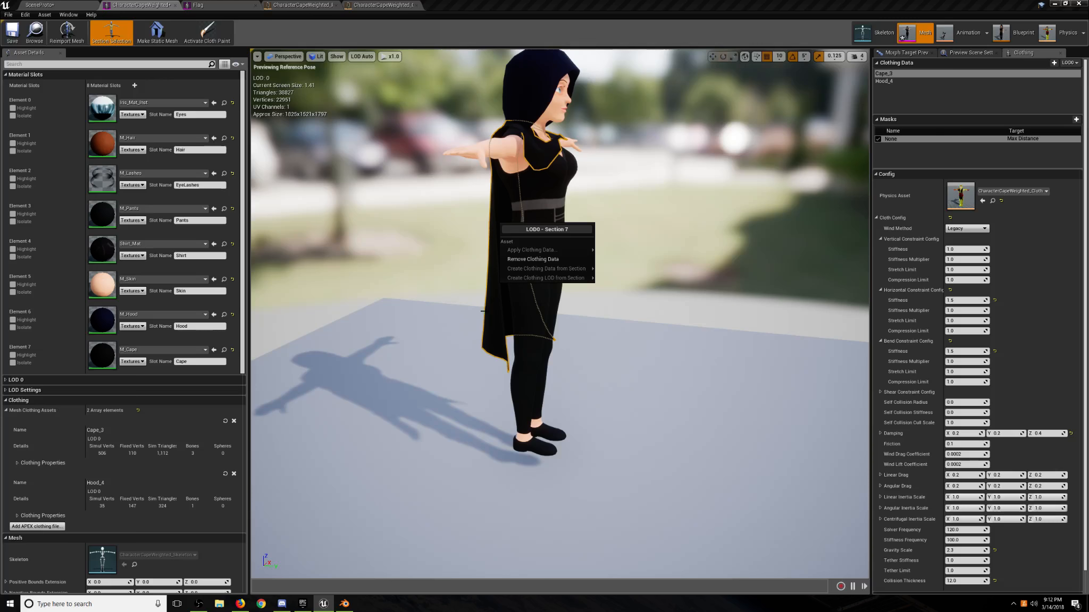
right_drag(666, 282, 648, 262)
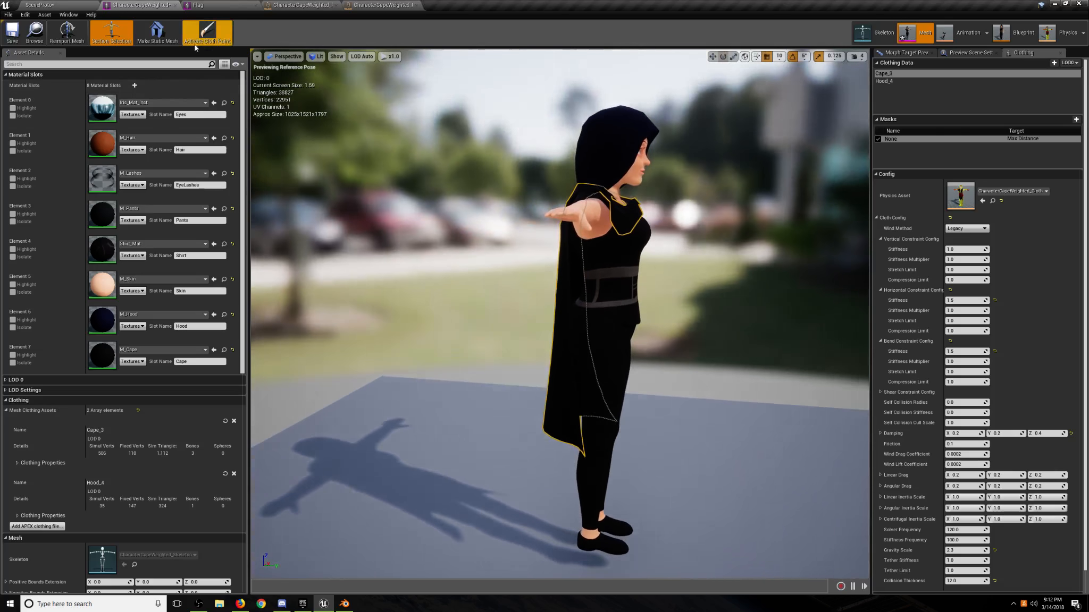
click(195, 43)
mouse_move(706, 151)
right_down()
mouse_move(692, 126)
mouse_move(671, 237)
mouse_move(680, 240)
mouse_move(627, 177)
right_up()
scroll(975, 276, down, 5)
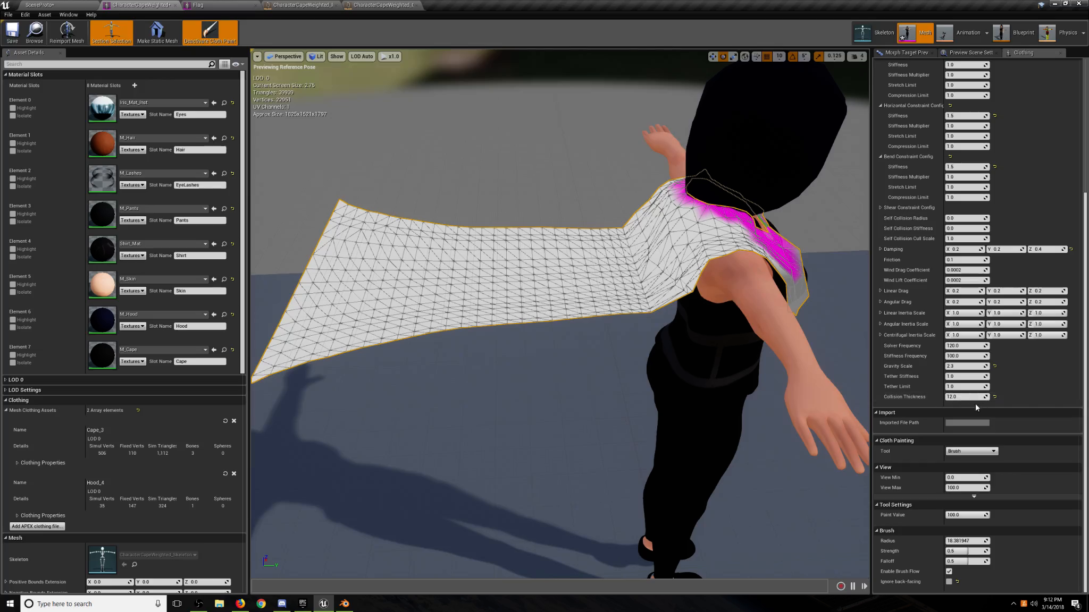
right_drag(568, 379, 558, 337)
Play the prototype scene and run the character around to test the cape's motion, and end the play session.
click(42, 6)
click(470, 35)
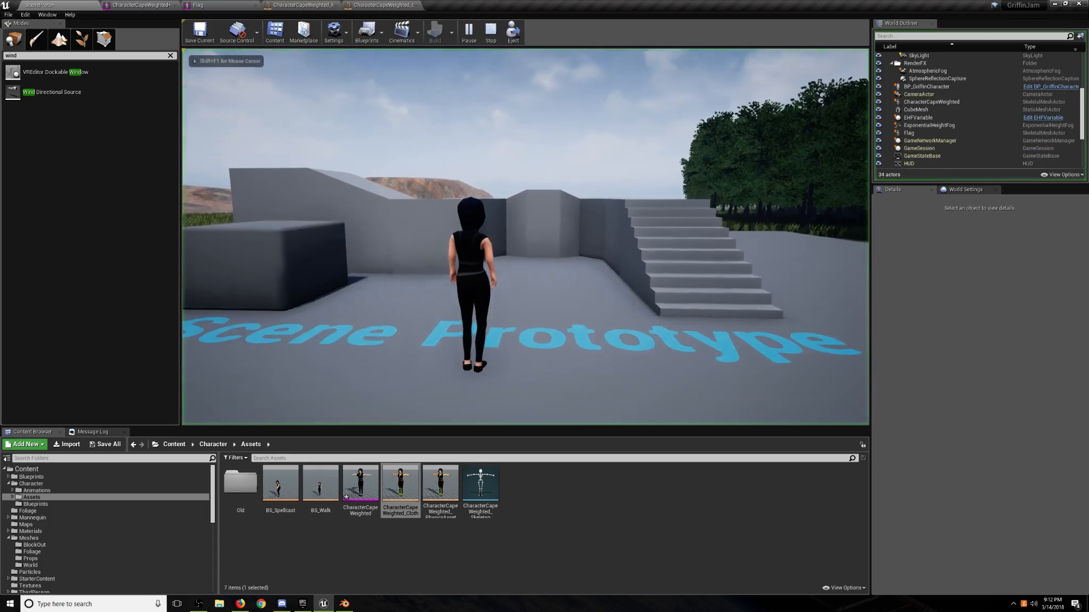
click(460, 92)
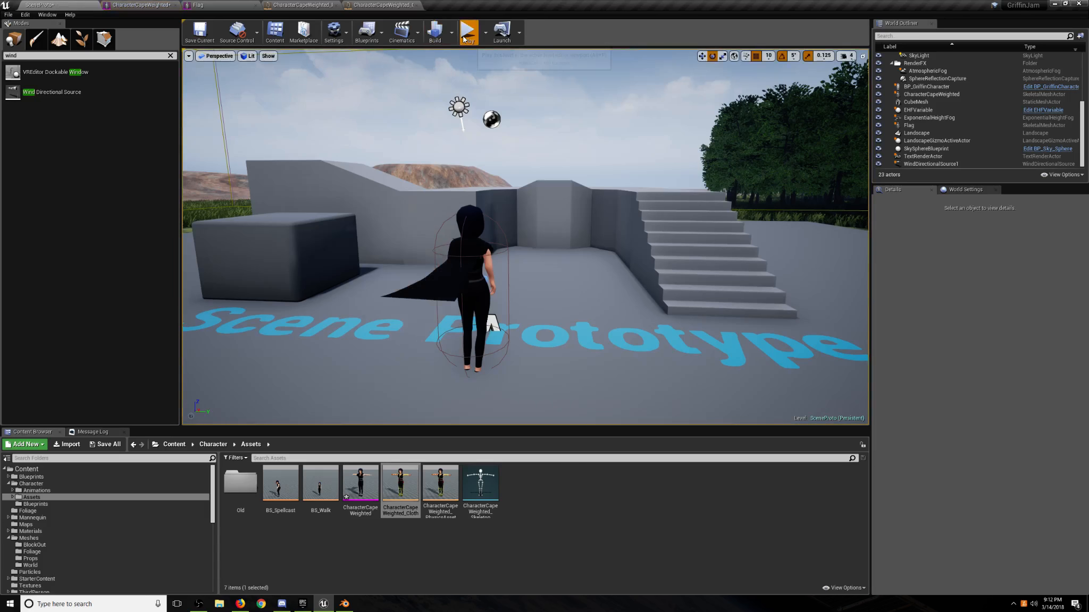
click(465, 36)
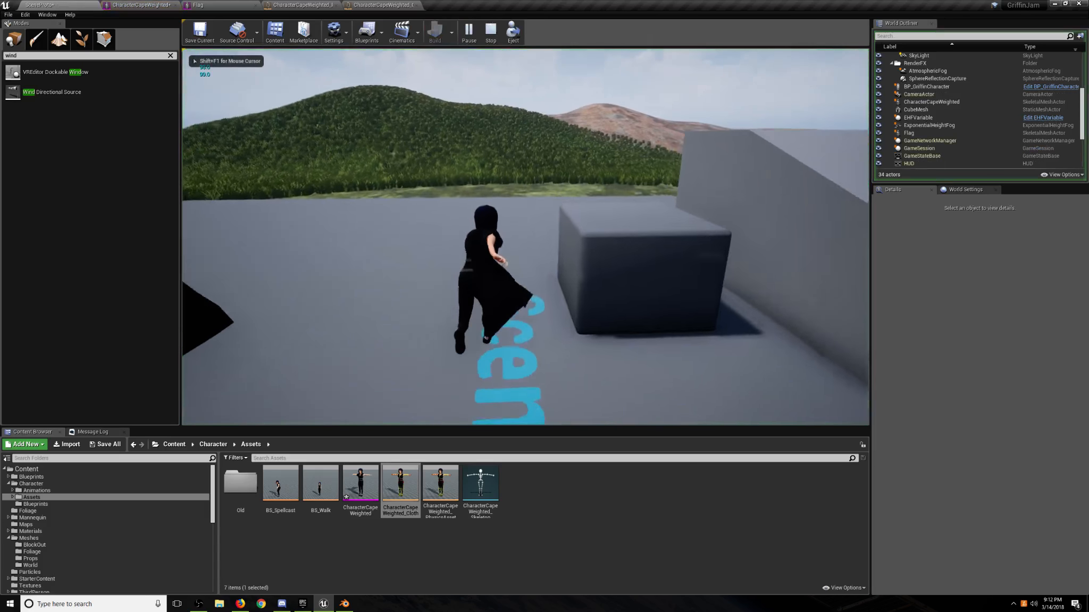
key(w)
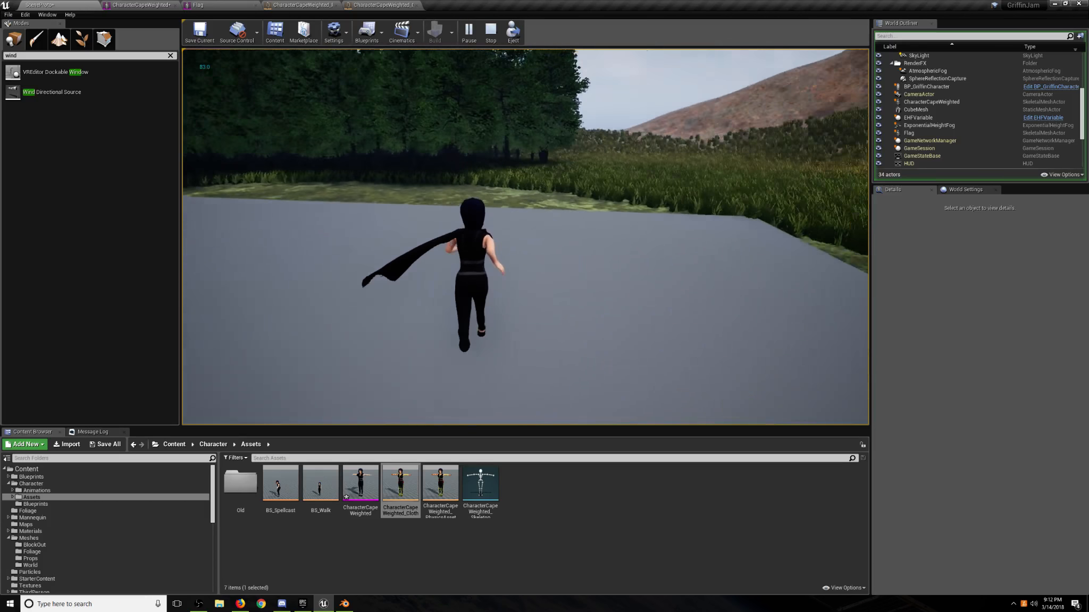
key(shift+F1)
key(Escape)
Return to the CharacterCapeWeighted mesh and compare the cloth config values of Hood_4 and Cape_3.
click(380, 5)
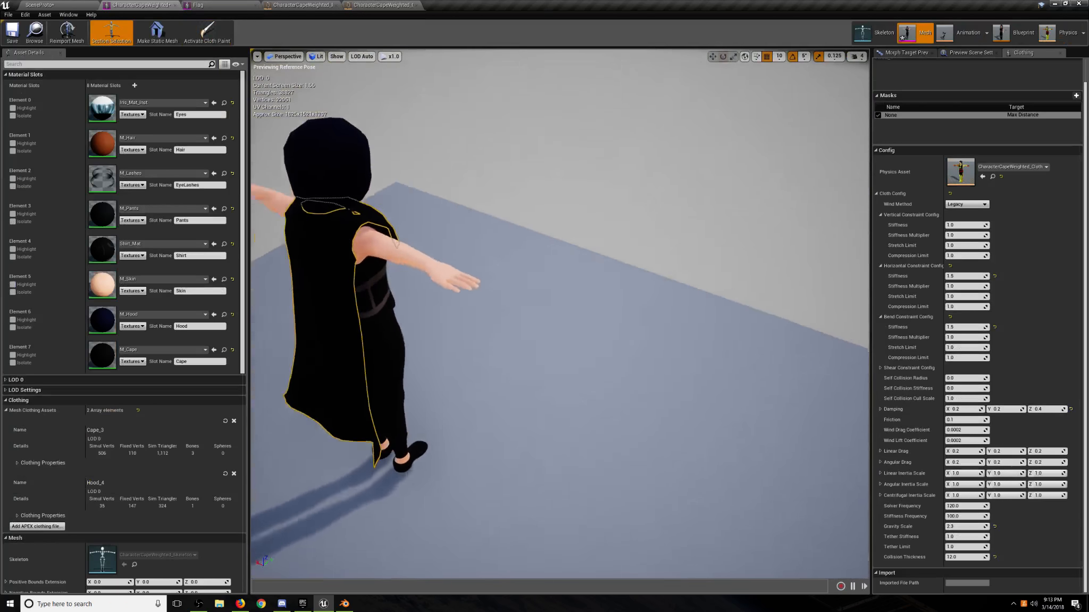
right_drag(560, 319, 526, 314)
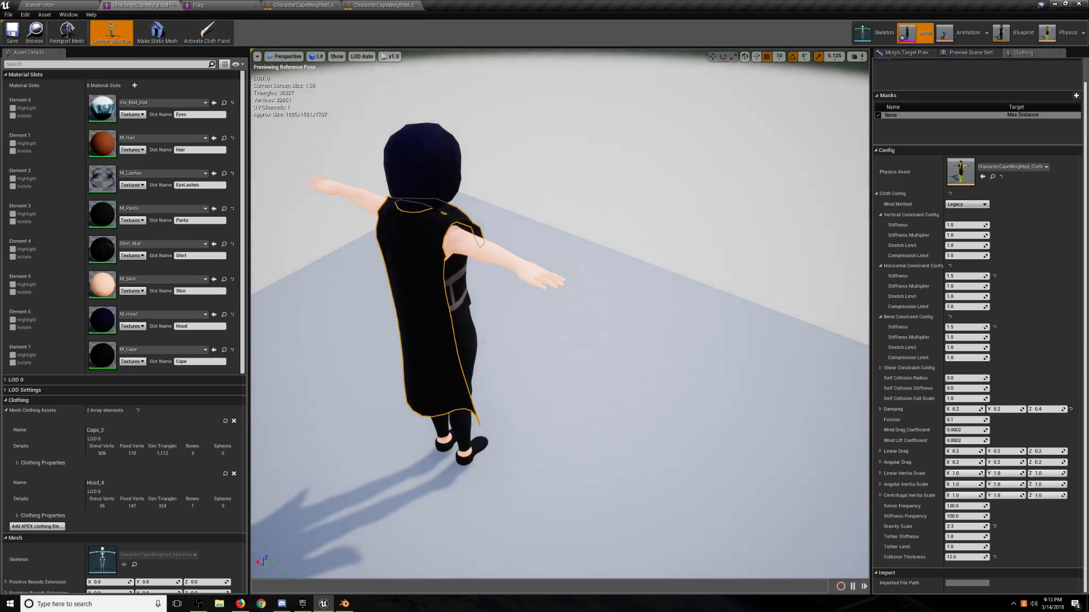
right_drag(560, 315, 589, 204)
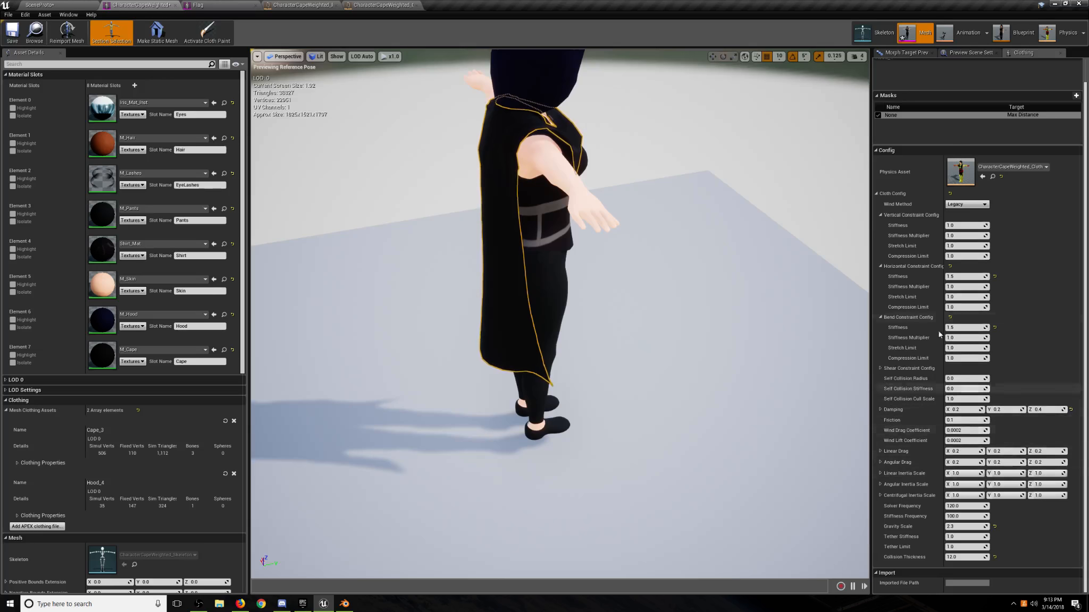
scroll(1019, 296, up, 2)
click(921, 82)
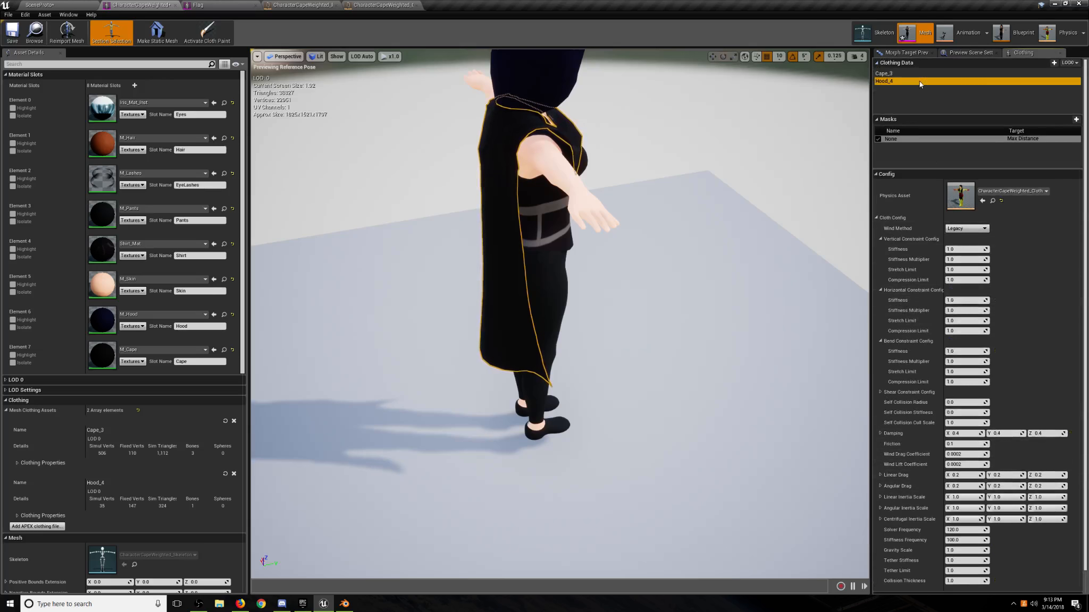
click(921, 74)
scroll(931, 255, down, 2)
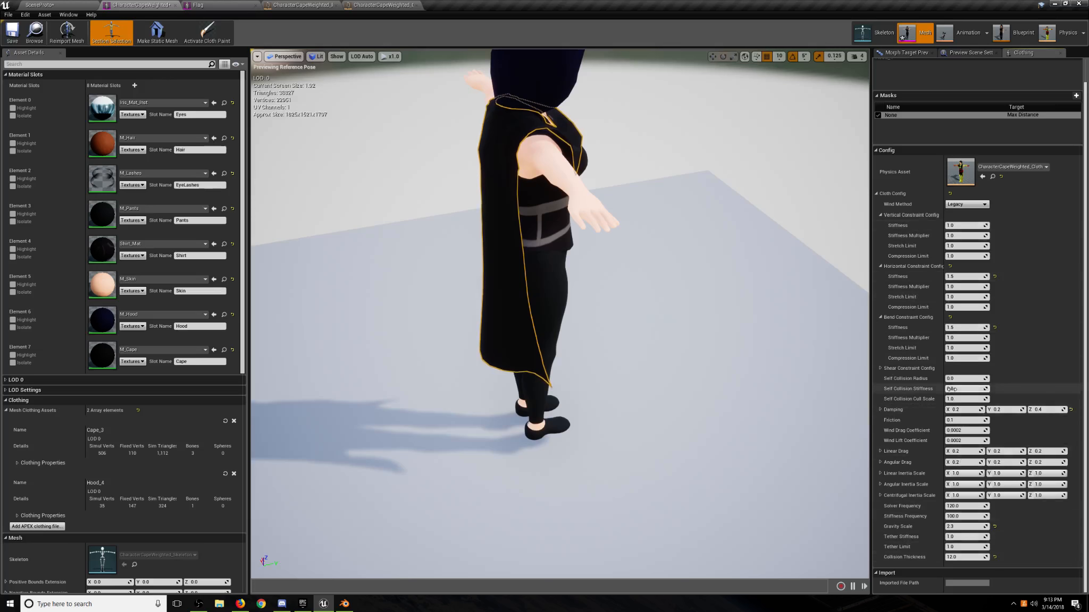
Activate cloth paint for Cape_3 and examine the brush settings and the painted cape mesh from behind.
click(207, 32)
scroll(965, 479, down, 10)
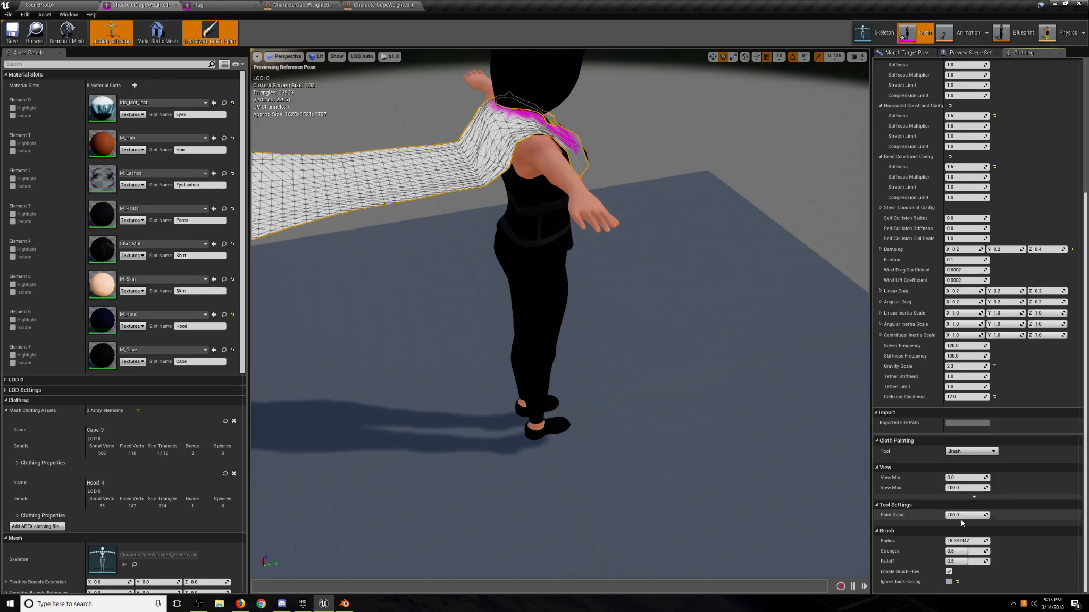
right_drag(793, 442, 755, 431)
key(w)
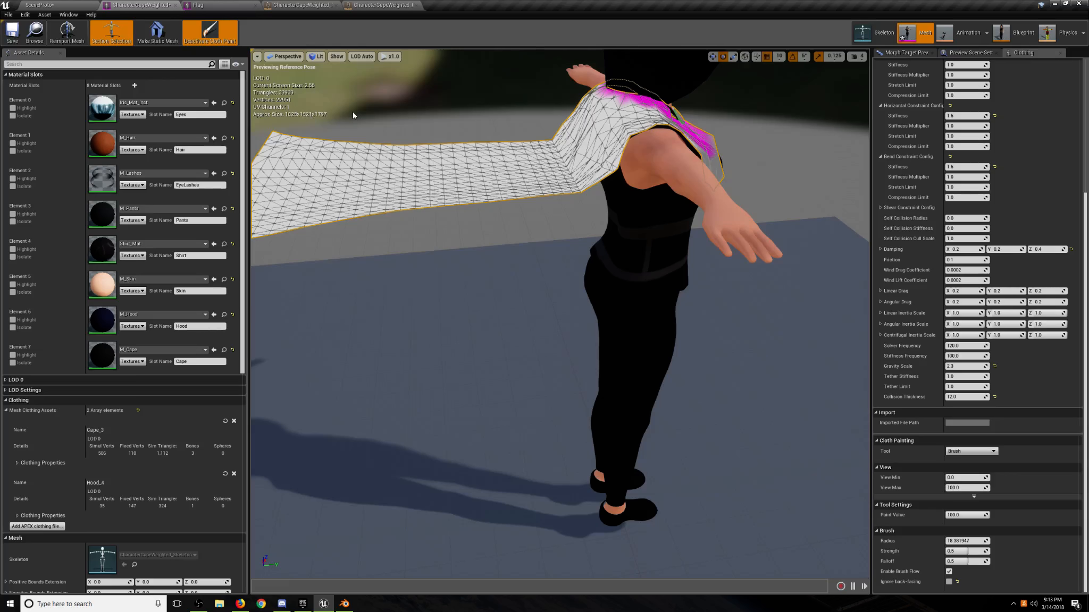
mouse_move(353, 115)
right_down()
mouse_move(366, 86)
mouse_move(391, 103)
right_up()
key(a)
key(w)
key(s)
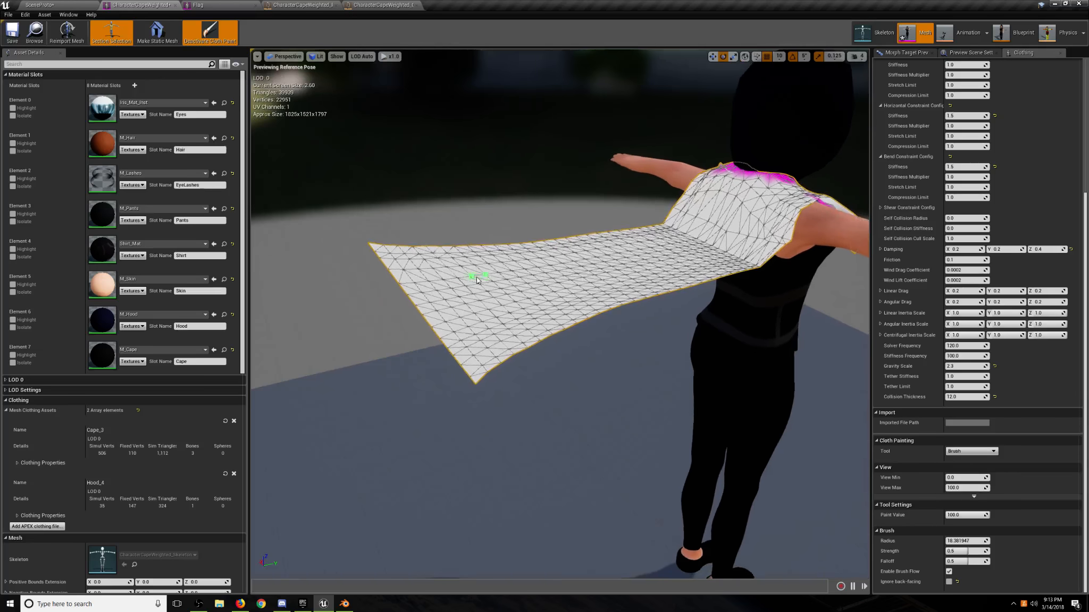
Examine Cape_3's cloth config values, including the individual damping components, and view the painted cape from the side.
scroll(943, 404, up, 5)
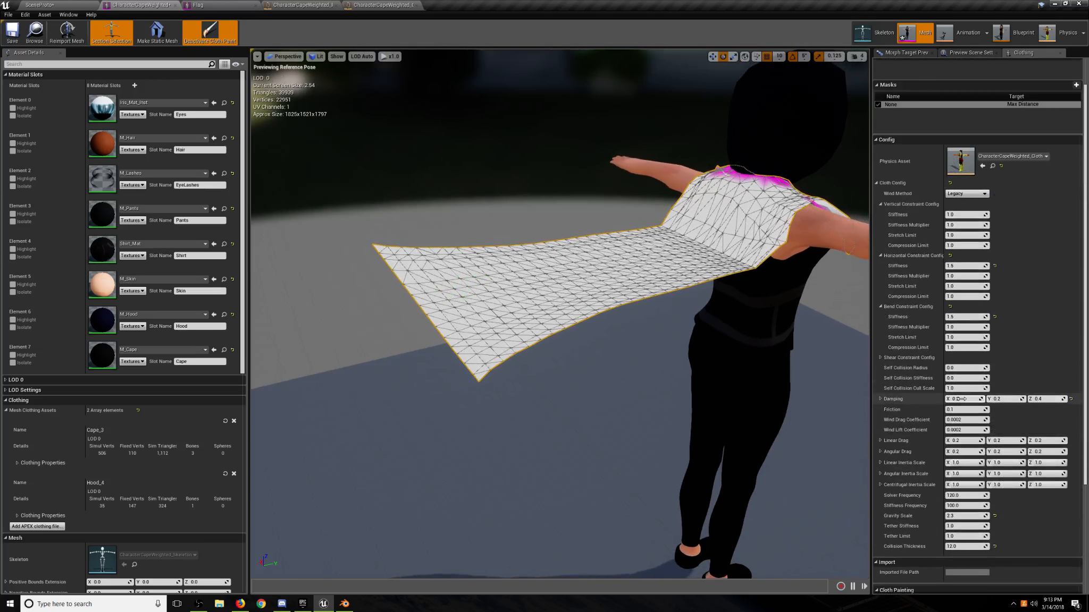
scroll(965, 338, down, 1)
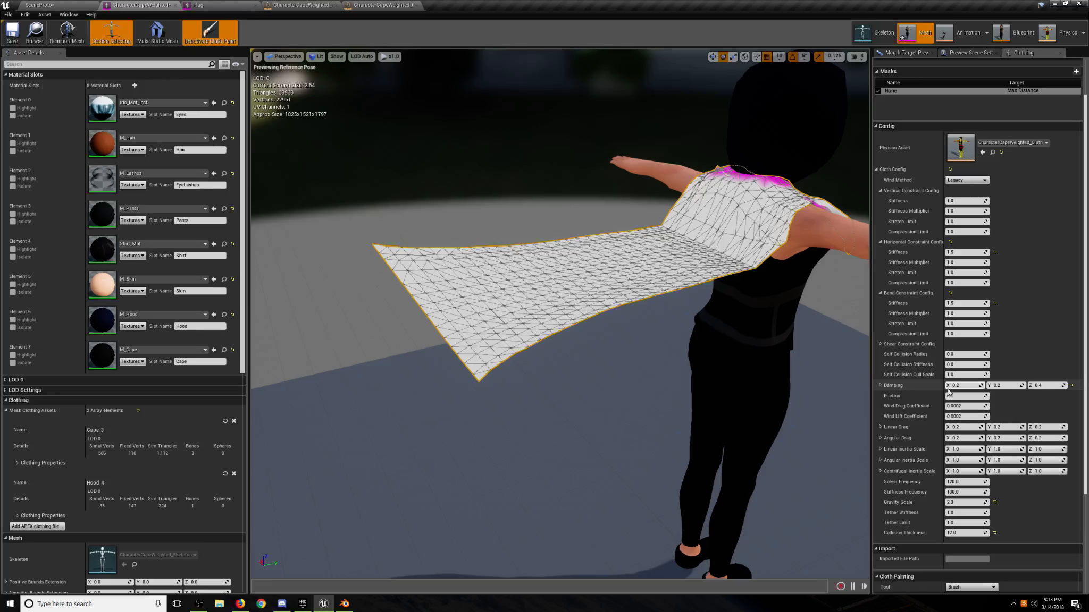
click(880, 386)
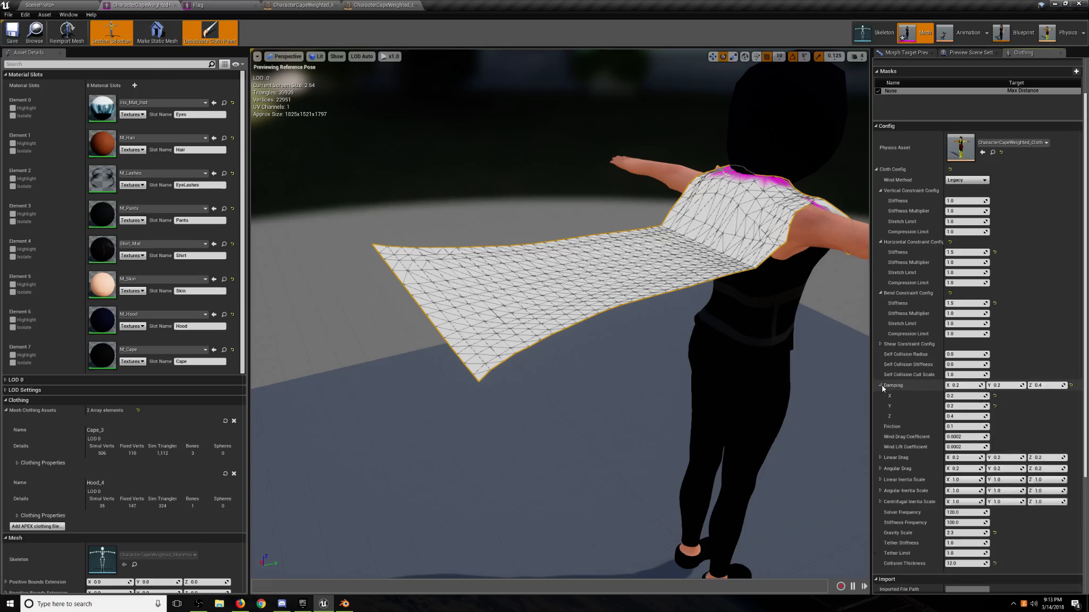
click(880, 386)
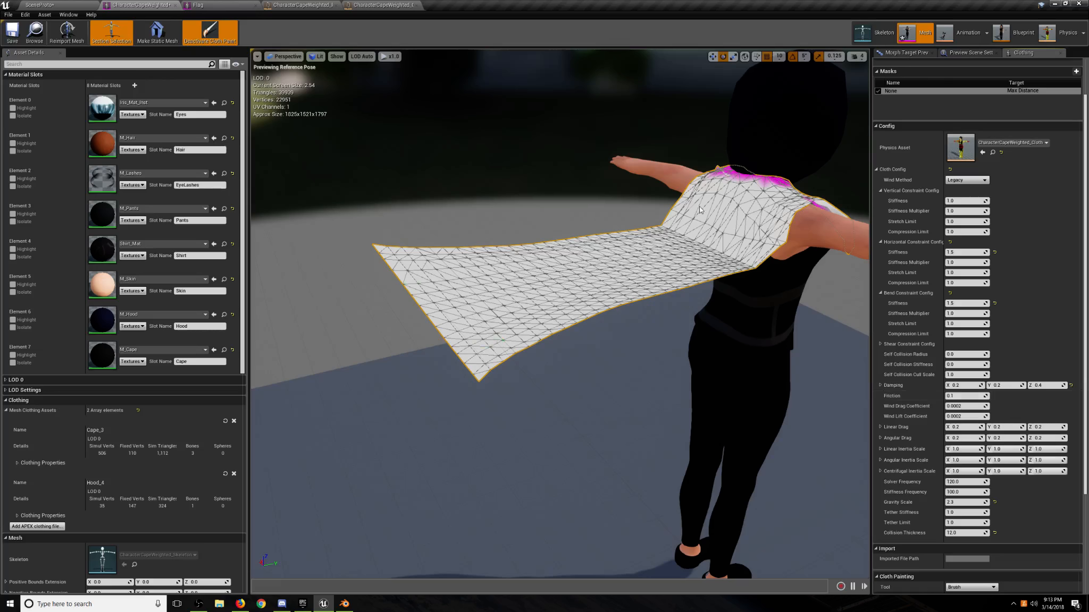
scroll(898, 117, up, 3)
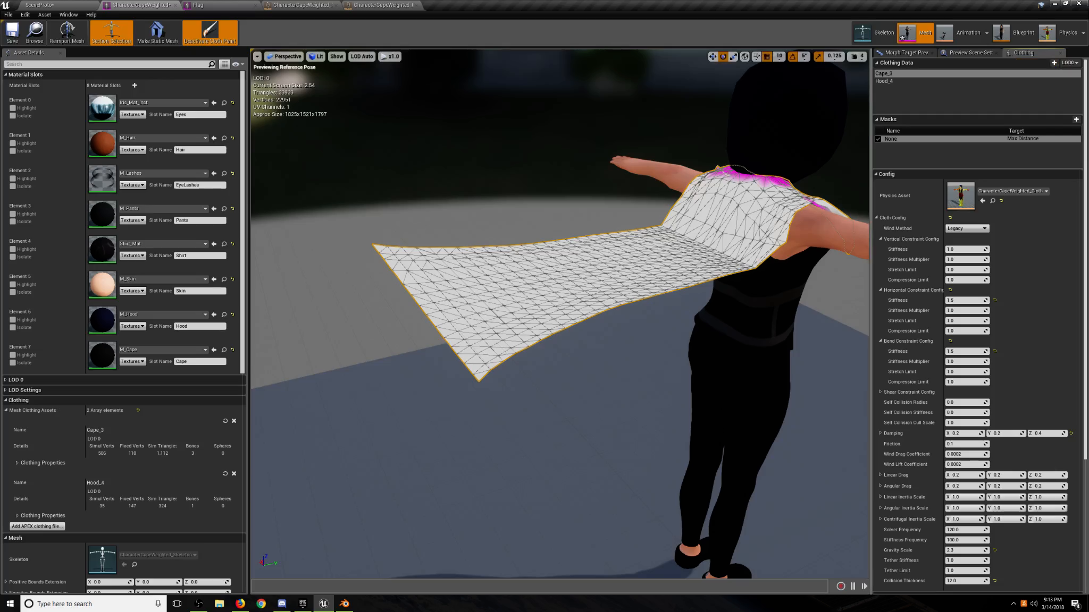
alt+drag(707, 266, 637, 265)
key(a)
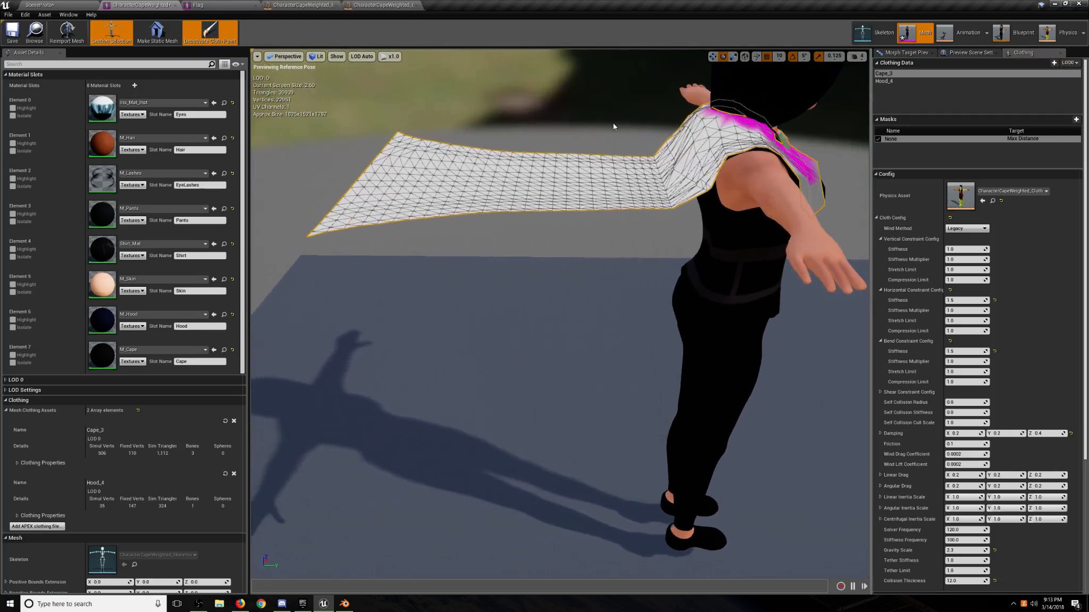
Review the brush's paint value and the available target options for Cape_3's Max Distance mask, leaving the mask target as it is.
scroll(995, 171, down, 6)
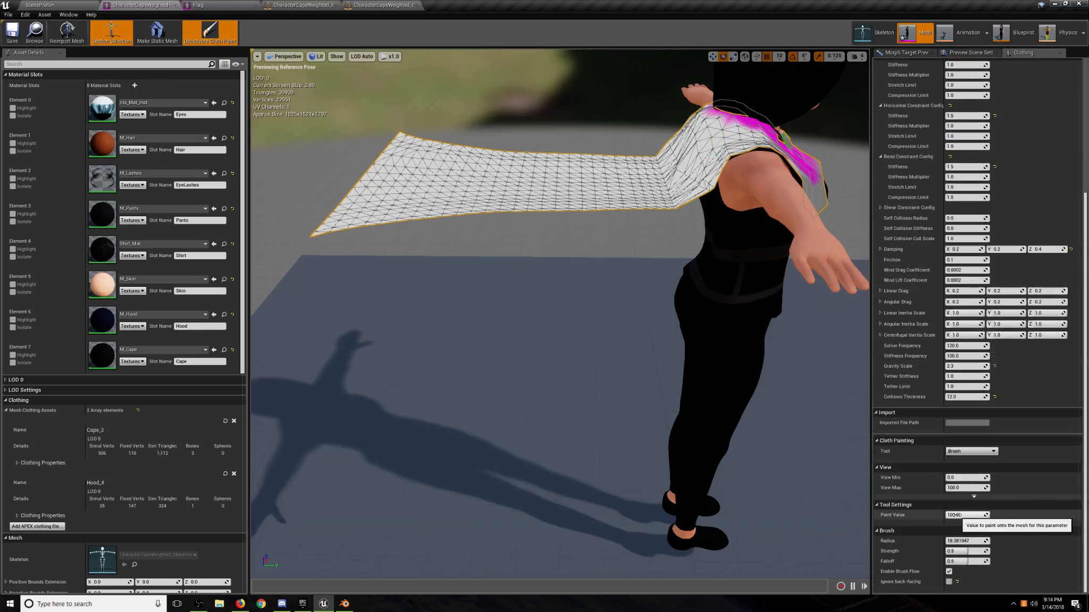
scroll(951, 158, up, 6)
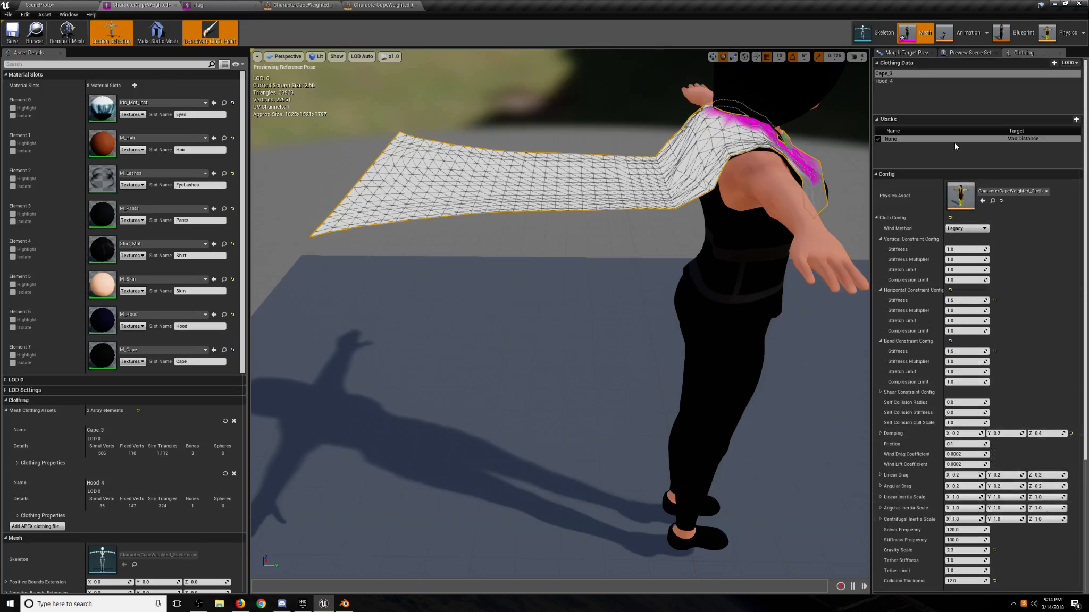
scroll(978, 396, down, 3)
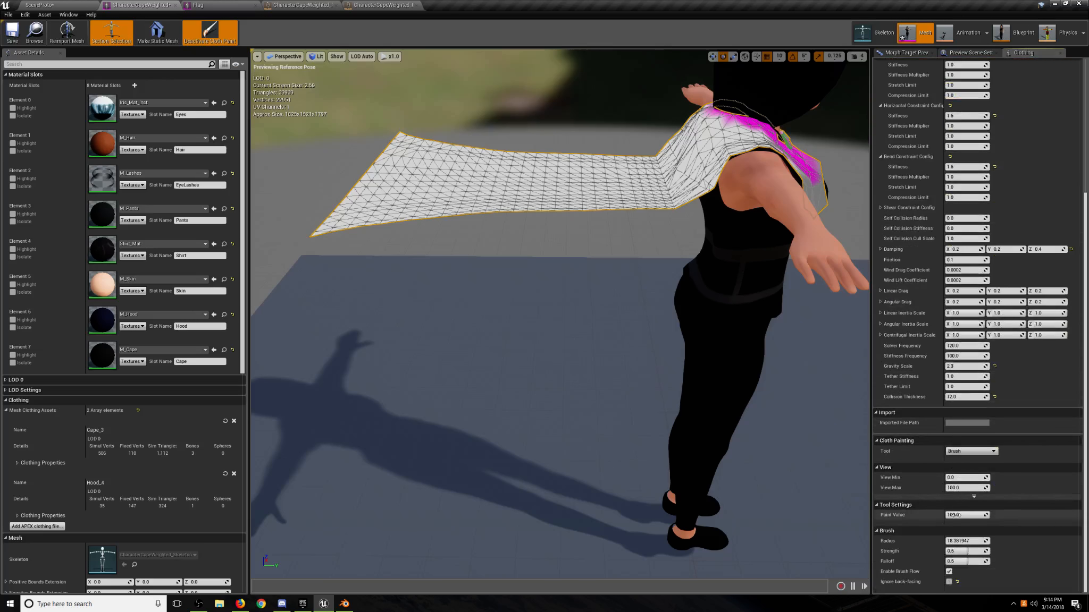
scroll(937, 442, up, 4)
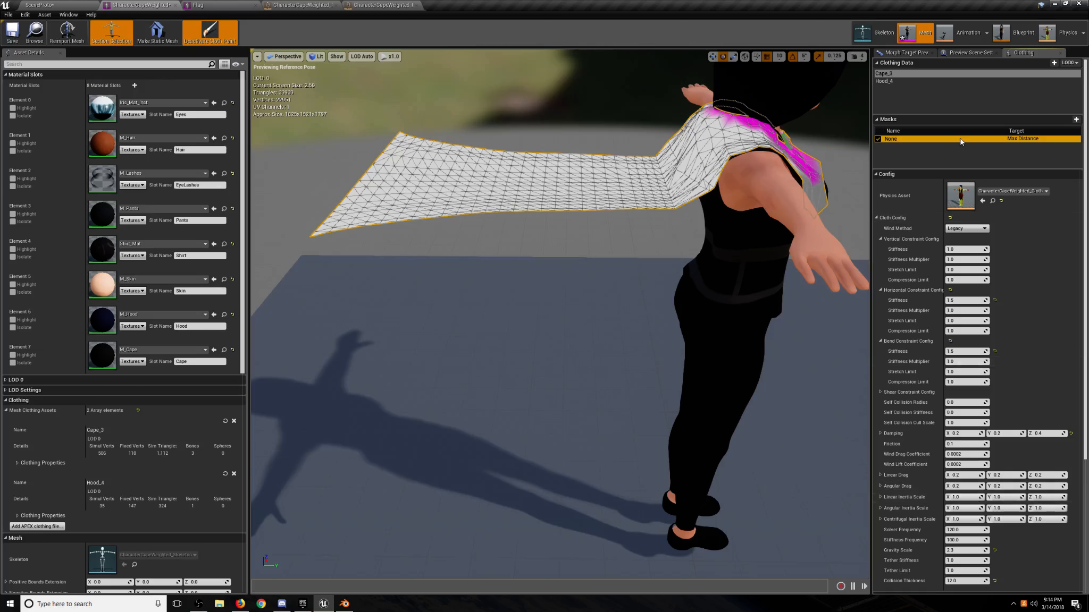
right_click(961, 142)
mouse_move(984, 150)
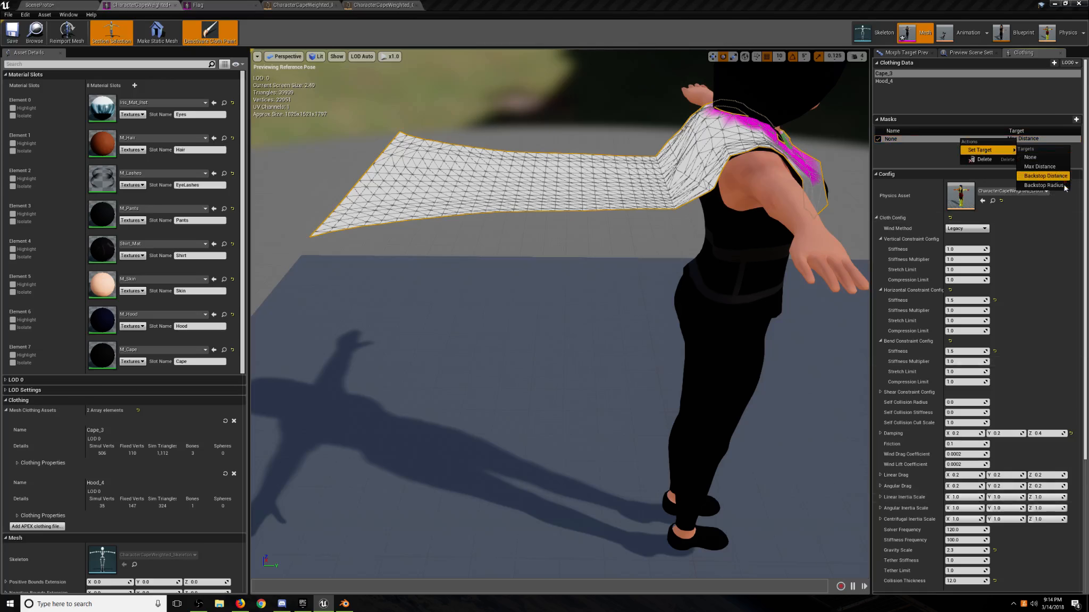
click(917, 148)
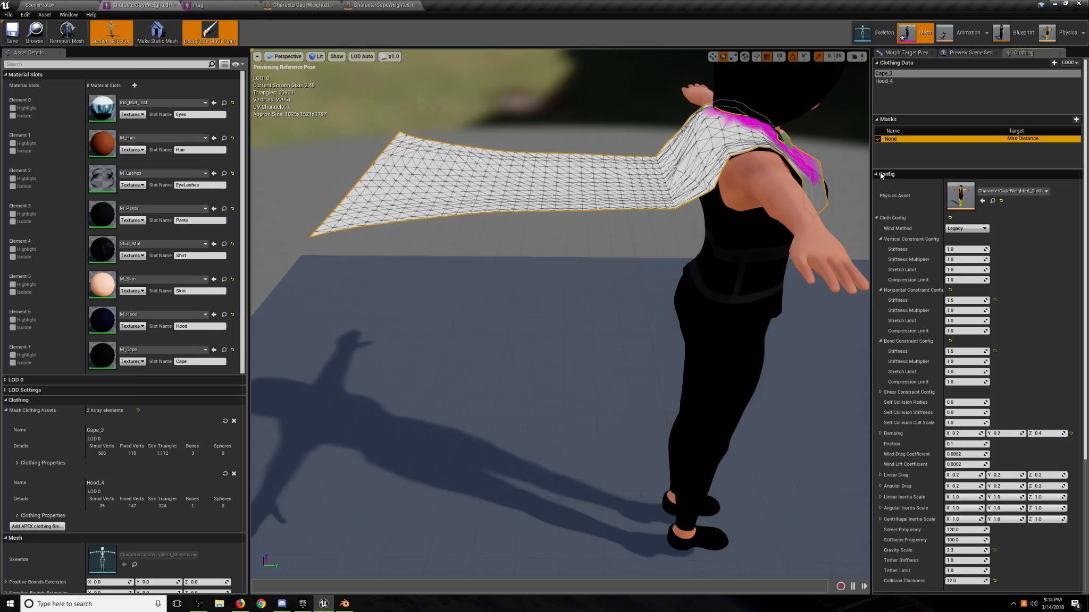
right_drag(552, 353, 478, 357)
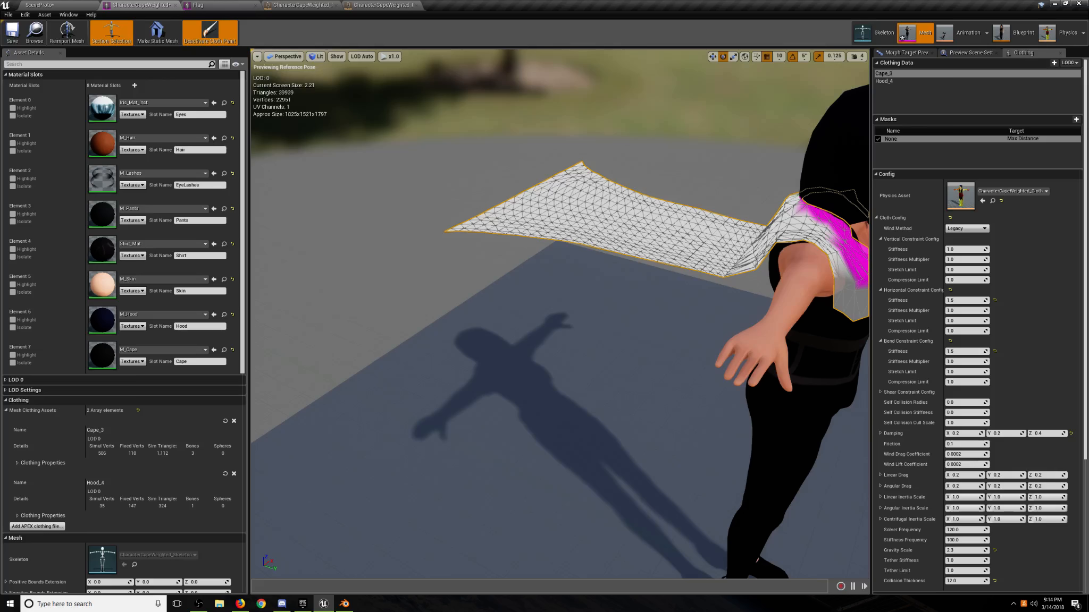
right_drag(504, 404, 563, 393)
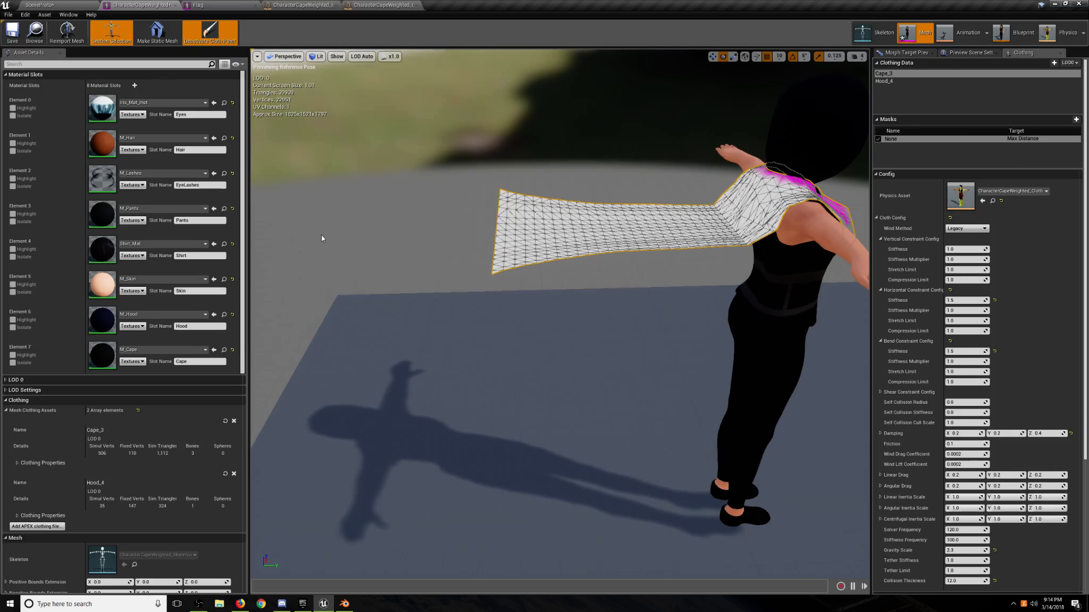
Return to the prototype scene and open the BP_GriffinCharacter blueprint from the Character/Blueprints folder.
click(64, 5)
click(549, 512)
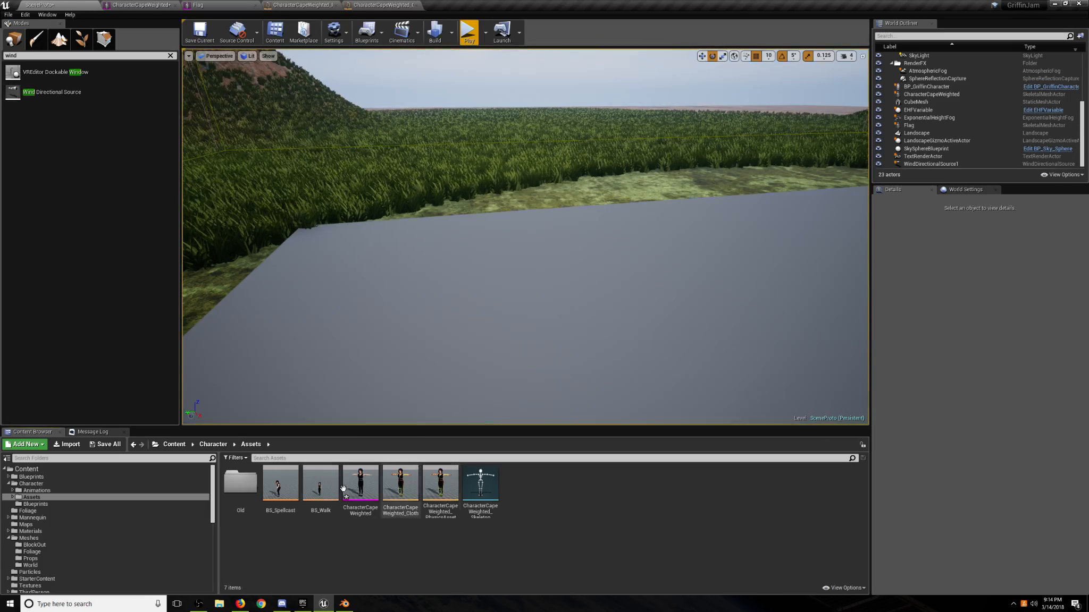
click(176, 444)
double_click(280, 483)
double_click(321, 482)
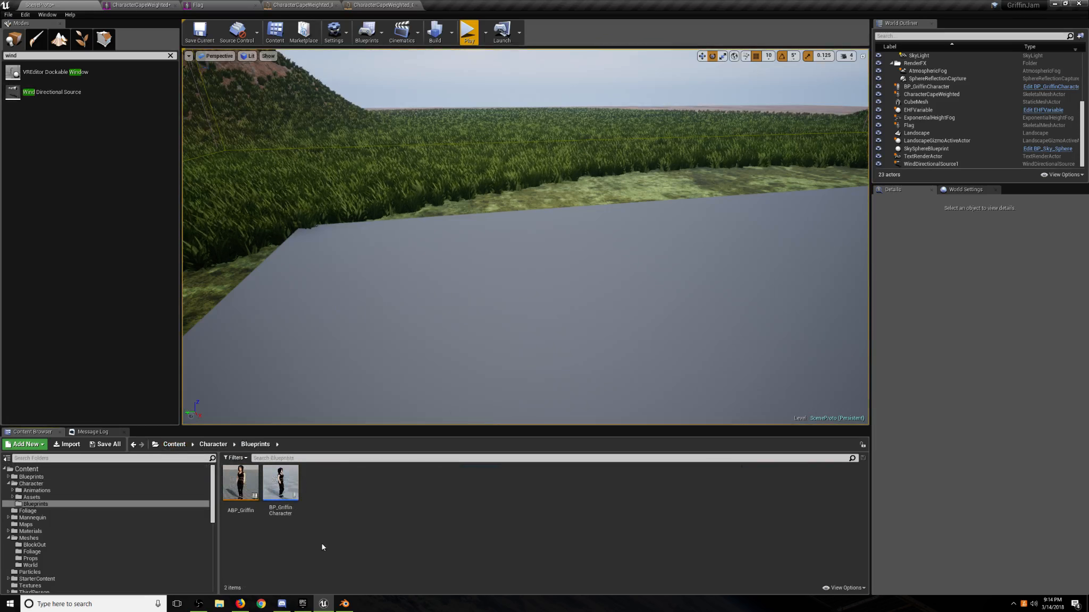
double_click(280, 483)
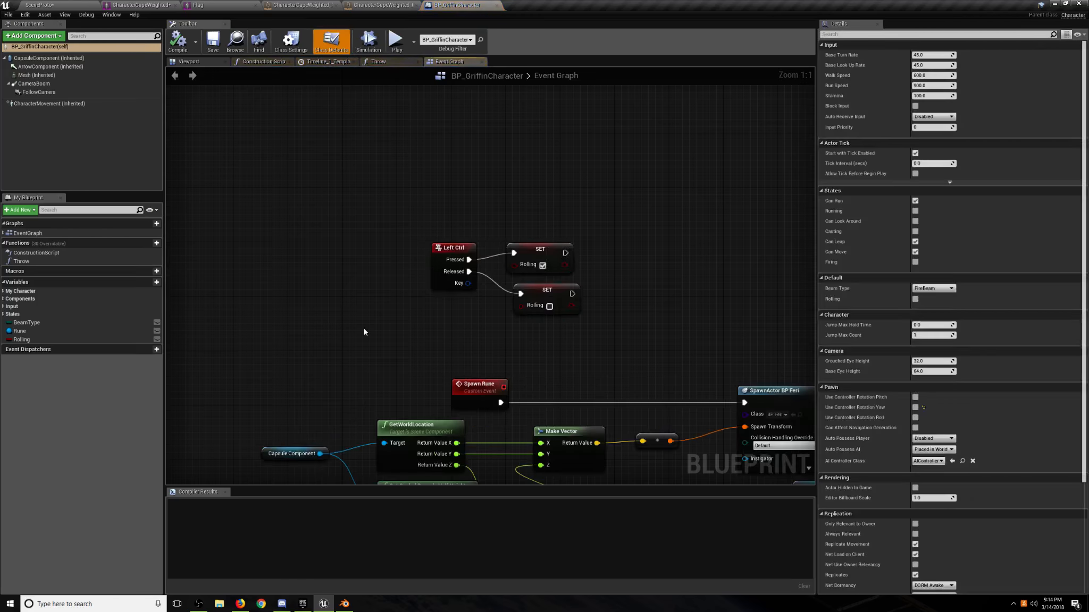
Select the character's inherited Mesh component and review its Clothing and Clothing Simulation settings.
scroll(364, 329, down, 3)
click(36, 75)
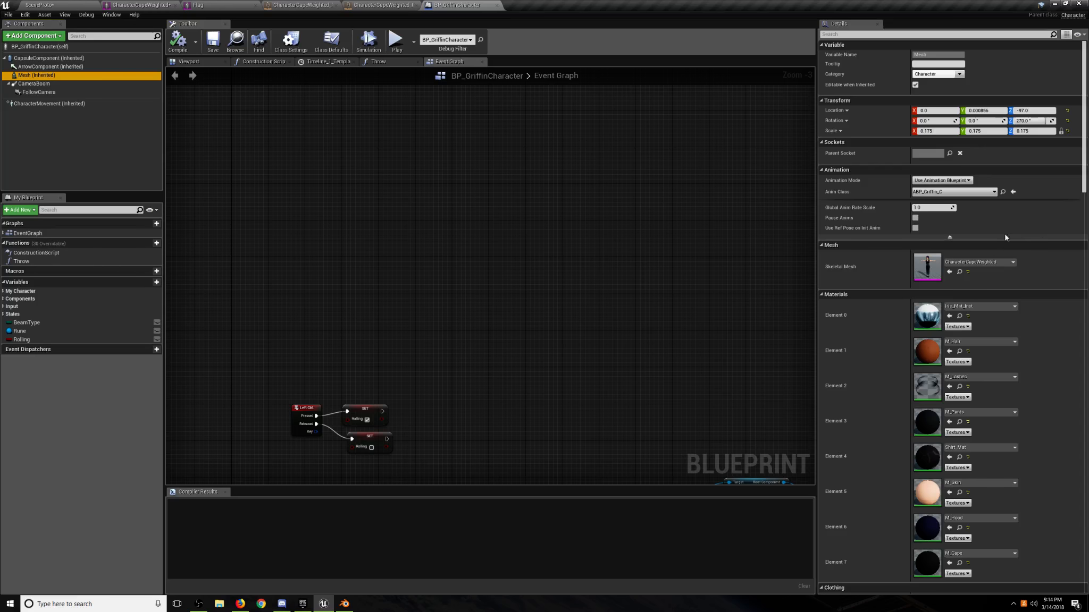
scroll(957, 266, down, 5)
scroll(947, 267, down, 3)
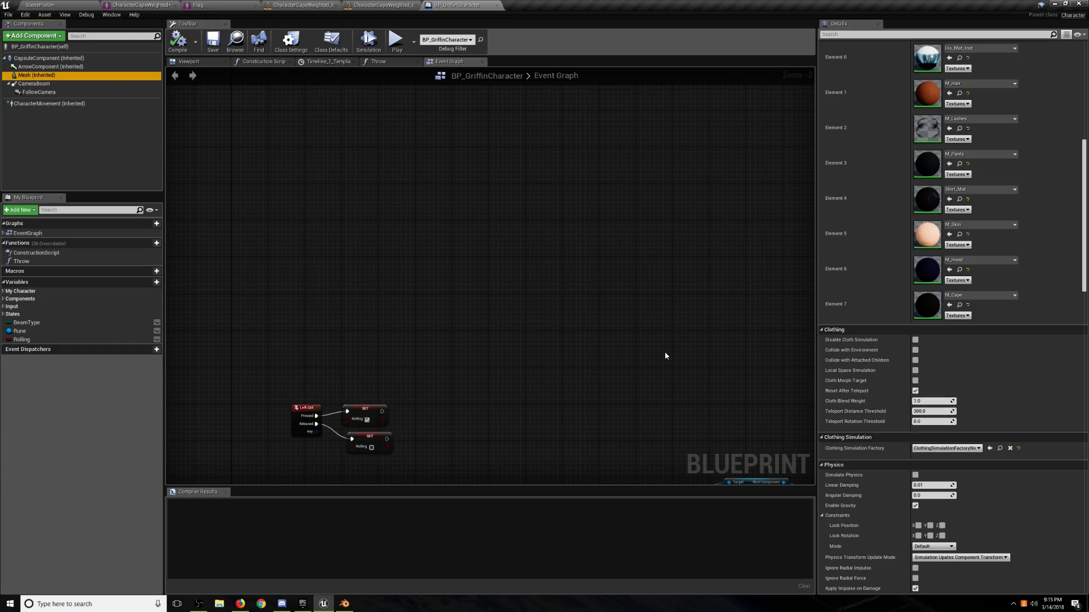
Return to the prototype scene and open the A_Roll animation from the Character/Animations folder.
click(69, 5)
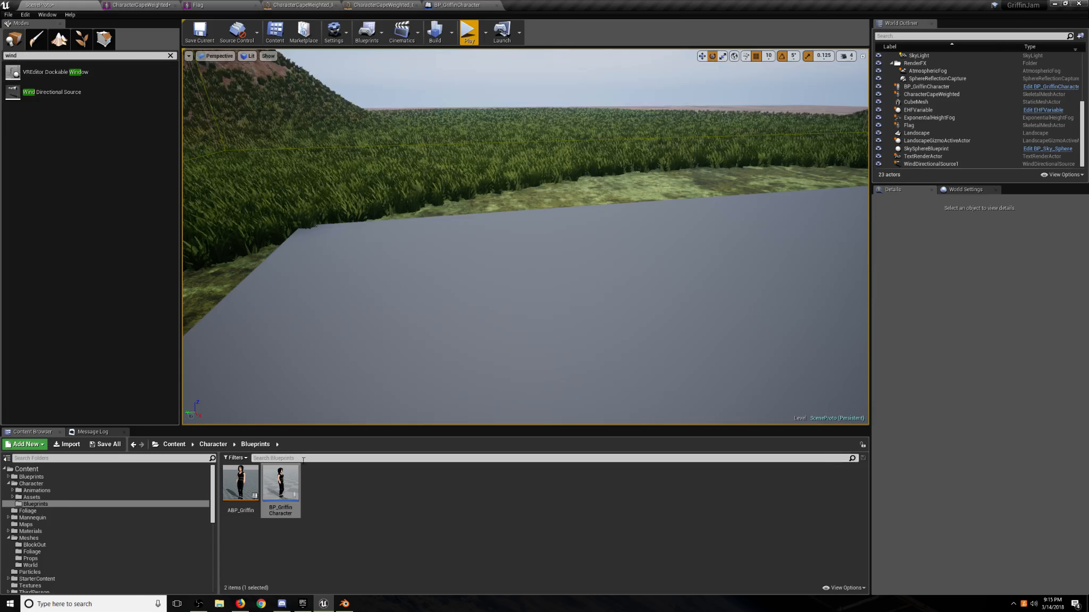
click(181, 446)
double_click(281, 483)
double_click(240, 483)
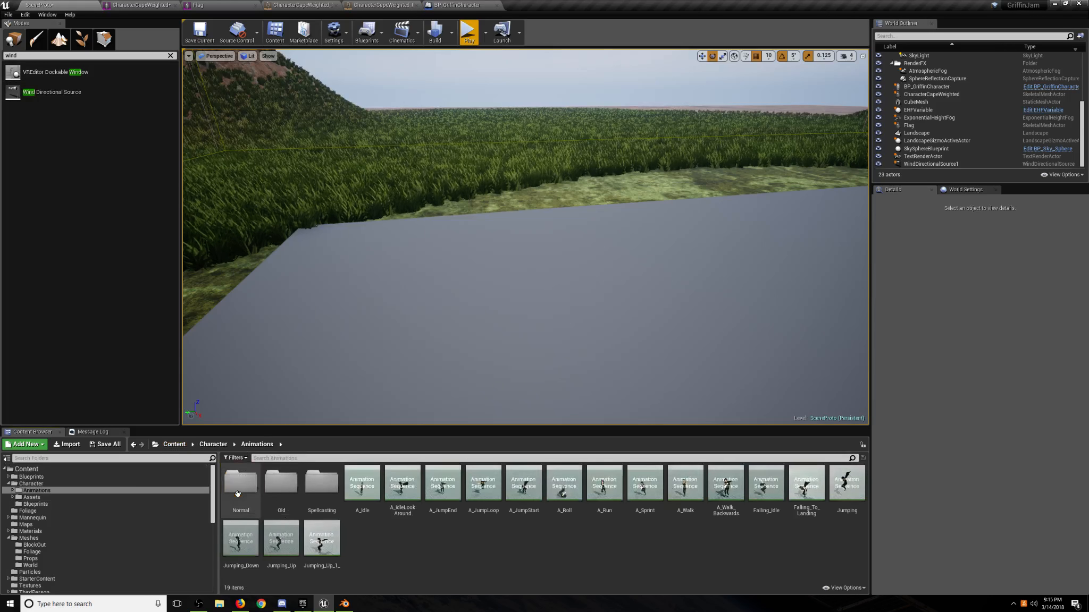
double_click(564, 484)
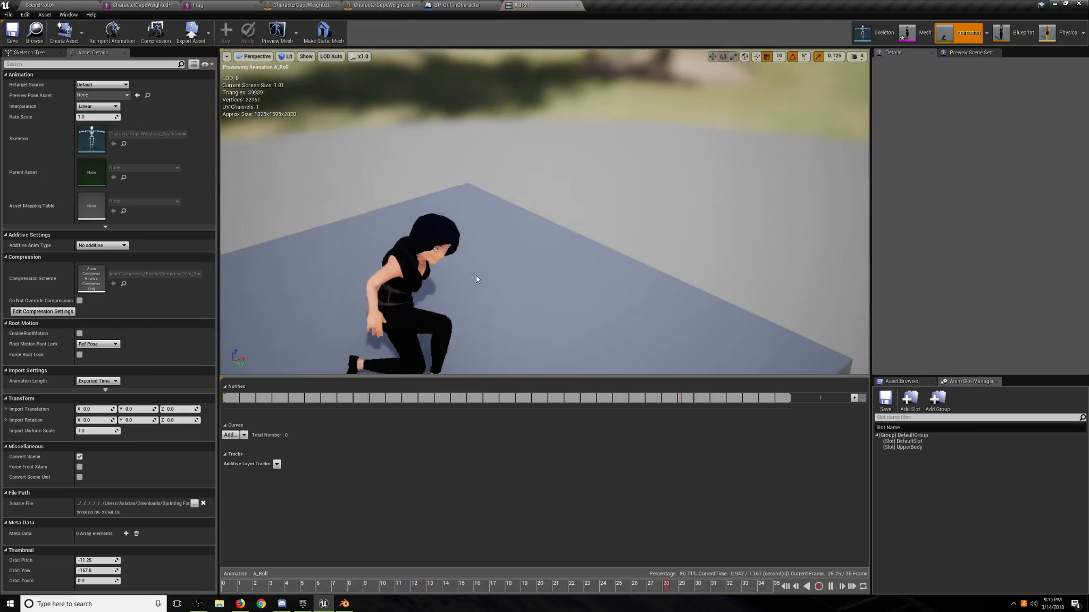
Look through the notify state options available on A_Roll's notify track, and close the animation.
right_click(376, 398)
mouse_move(412, 423)
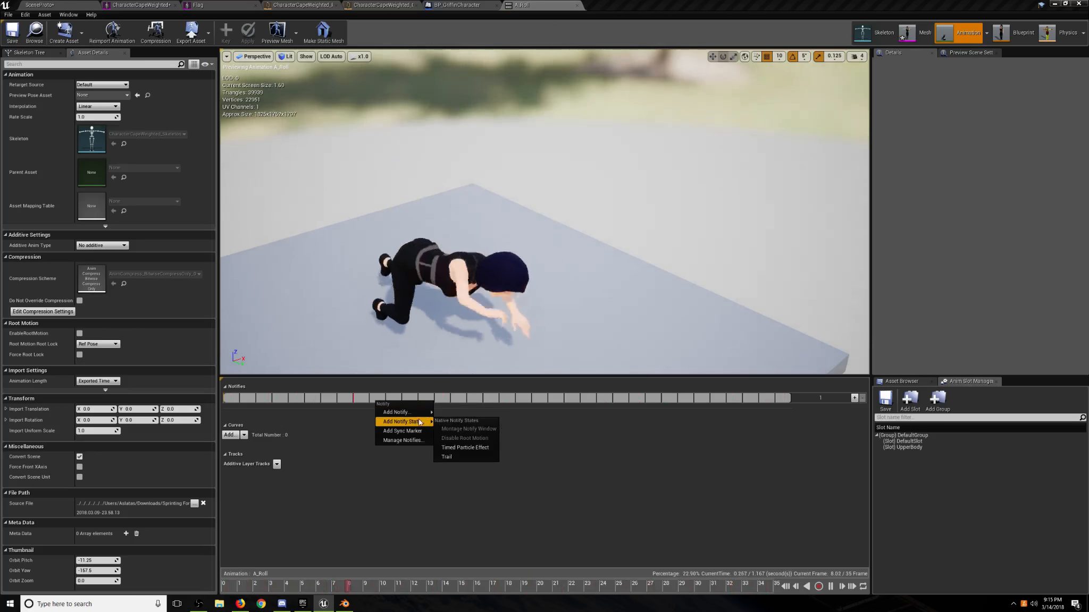
click(597, 469)
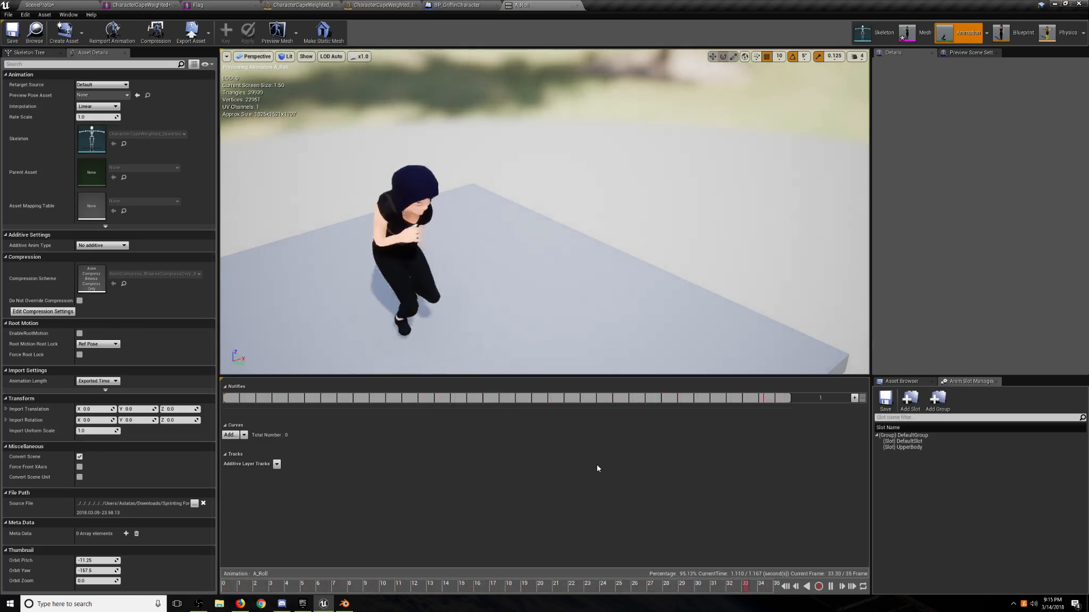
click(577, 5)
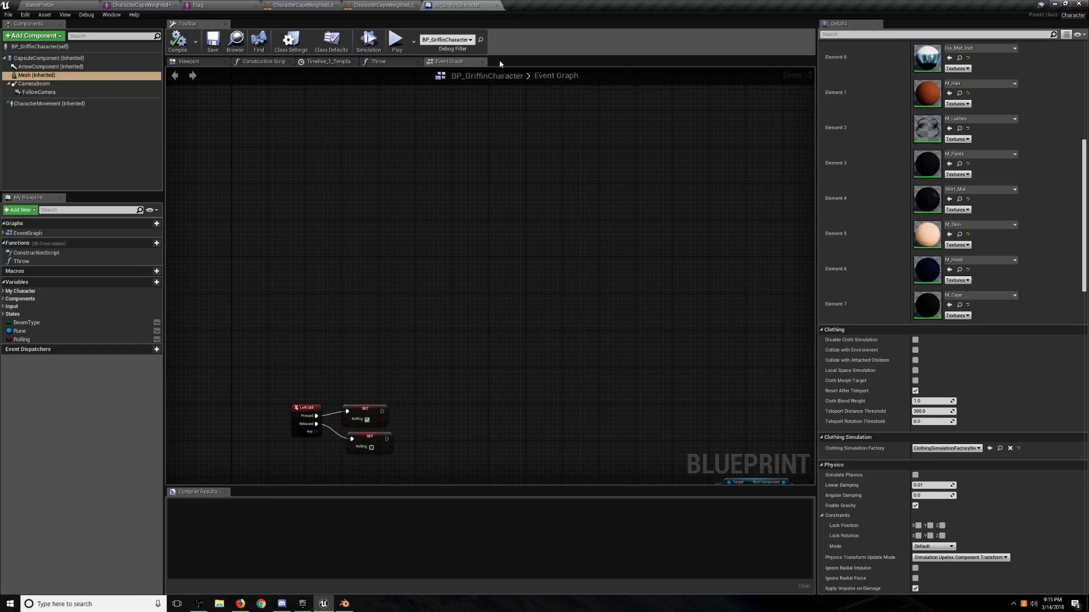
right_drag(318, 216, 339, 219)
Return to the prototype scene and delete the WindDirectionalSource1 actor.
click(41, 6)
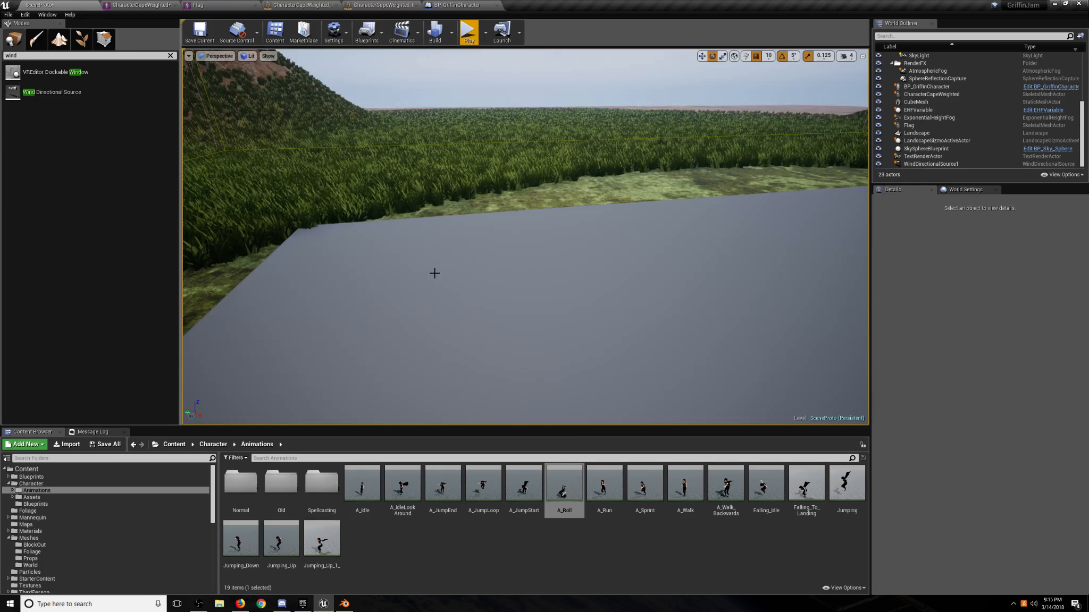
right_drag(435, 273, 341, 281)
key(s)
mouse_move(334, 90)
right_down()
mouse_move(343, 92)
mouse_move(334, 89)
right_up()
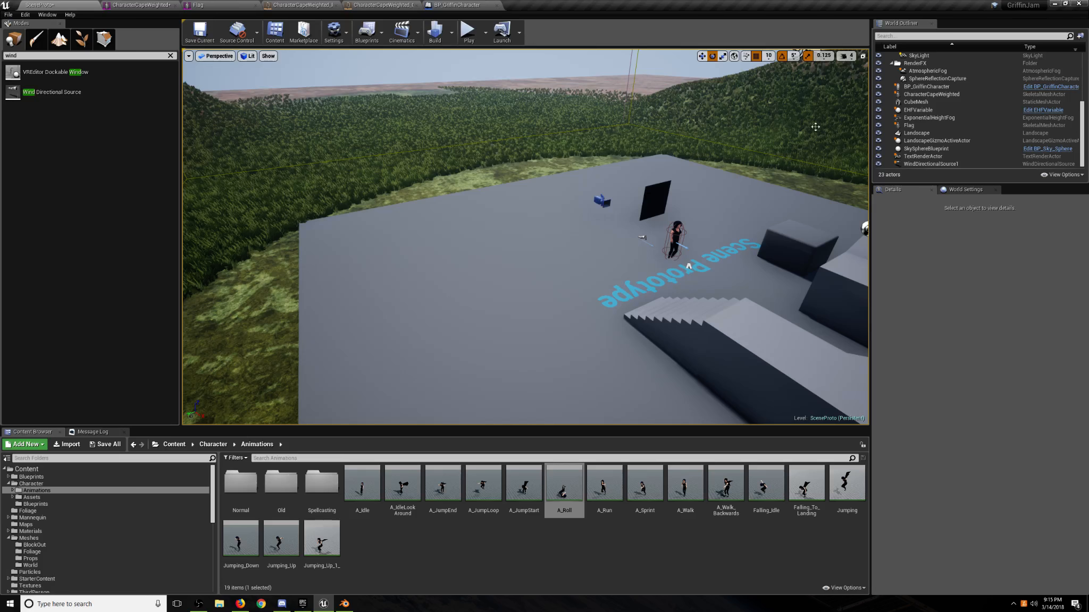
click(947, 164)
key(Delete)
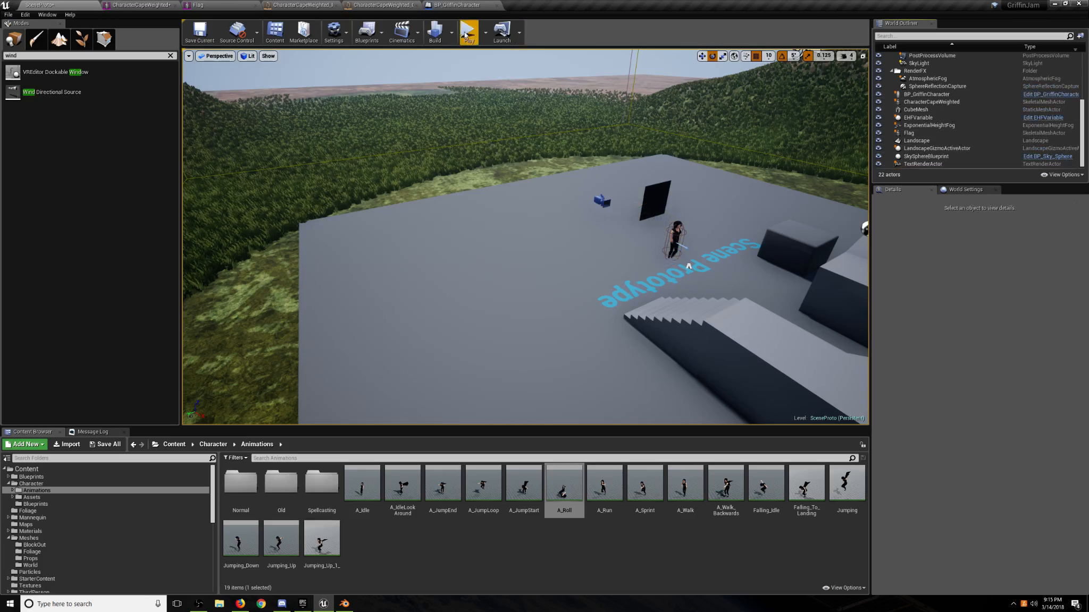
Play the scene, sprint and jump with the character to test the cape's motion without wind, and end the play session.
click(461, 31)
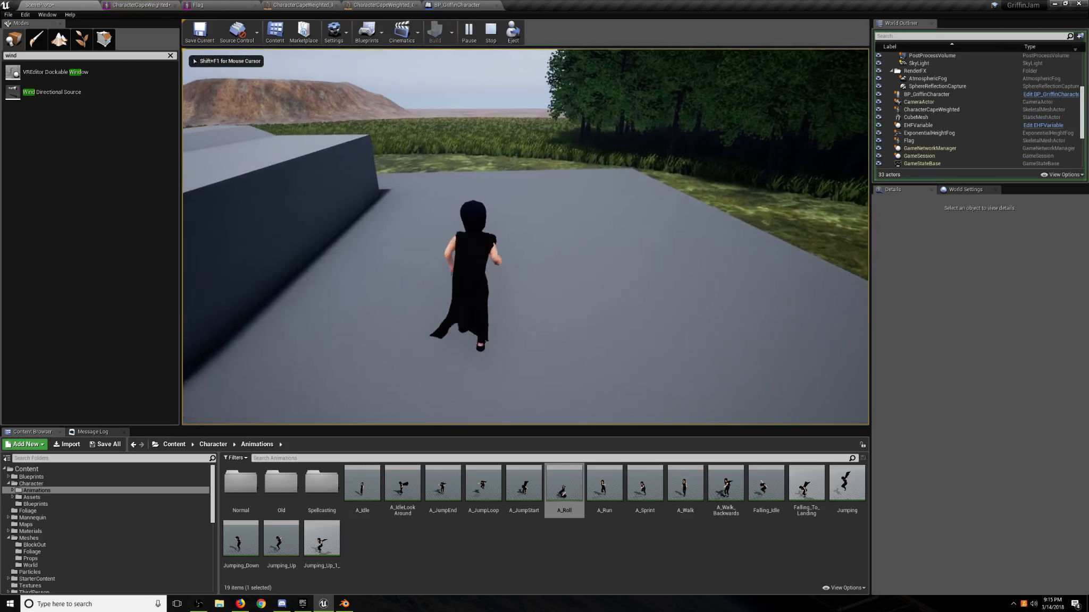
key(shift)
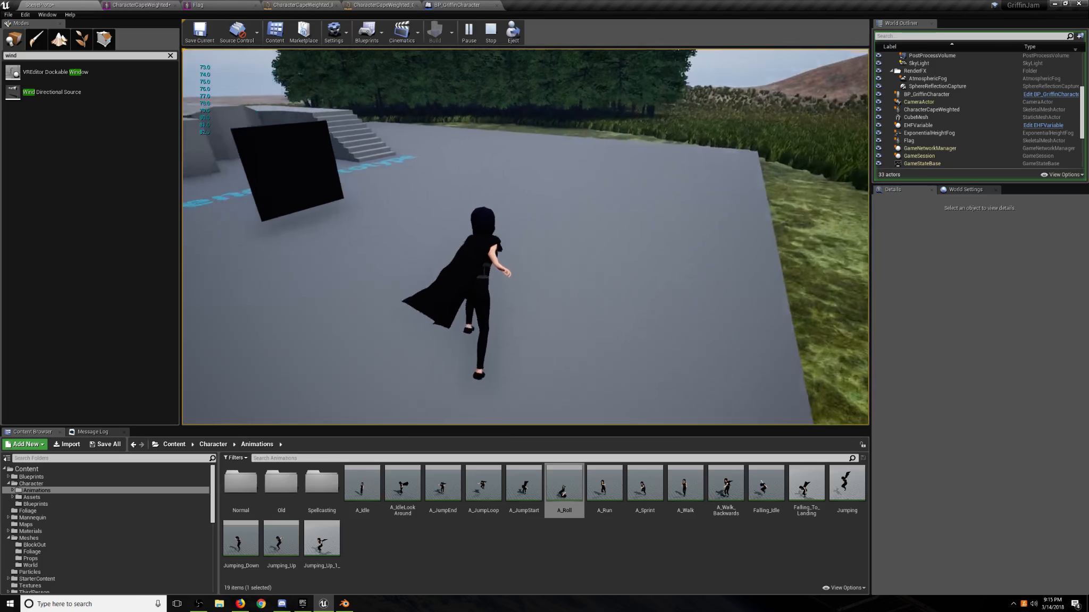
key(space)
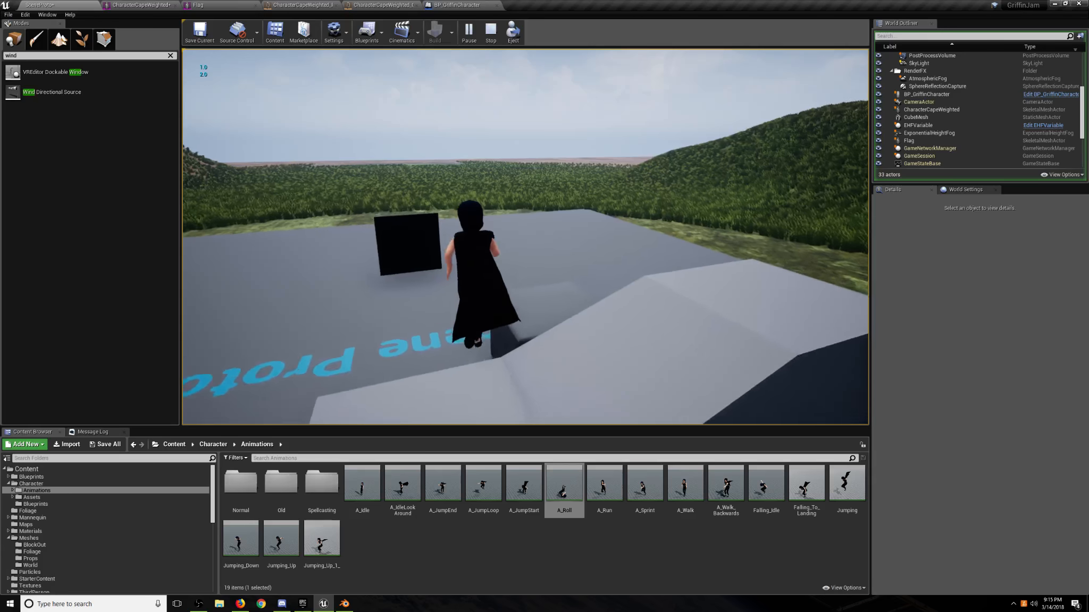
key(Escape)
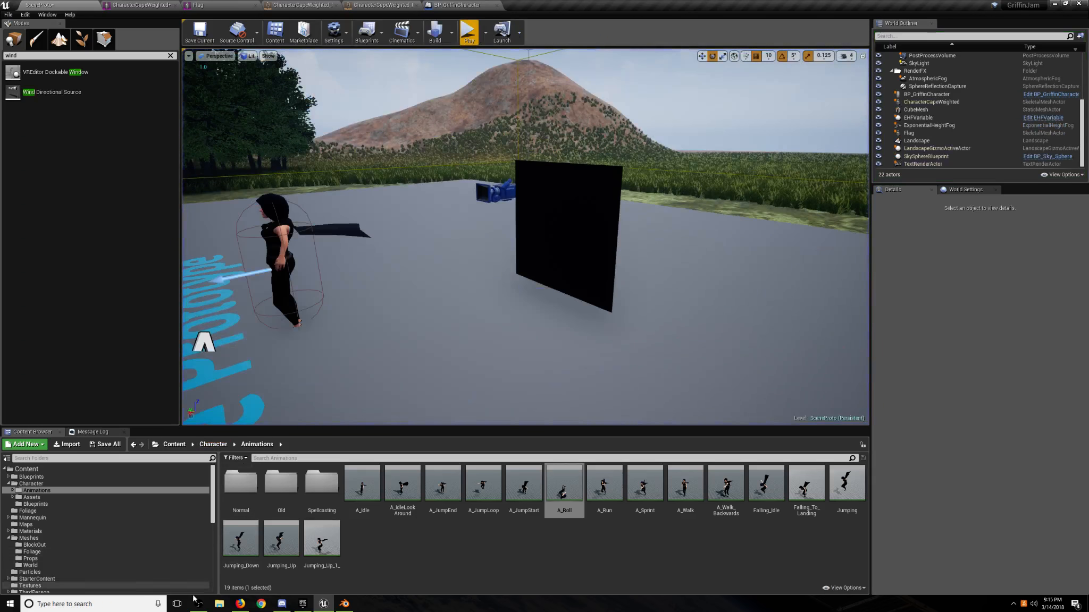